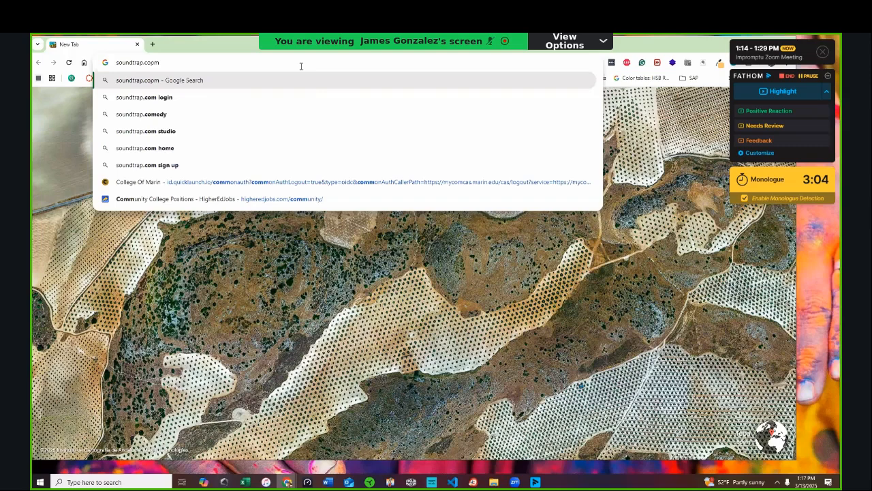
{"action": "key", "text": "Return"}
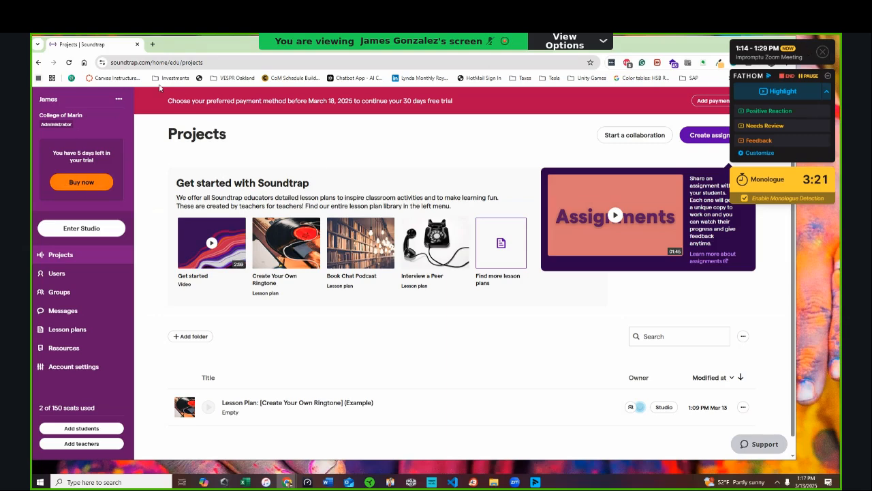
{"action": "left_click_drag", "start_coordinate": [153, 63], "coordinate": [85, 67]}
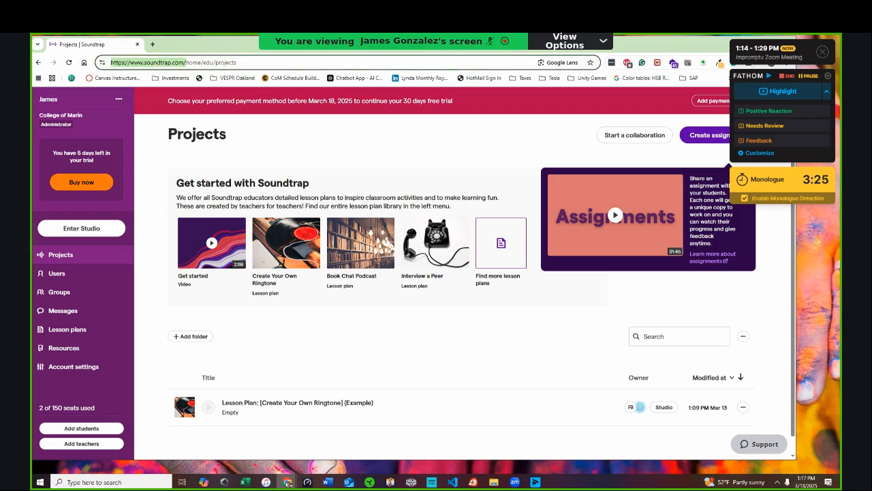
{"action": "key", "text": "alt+Tab"}
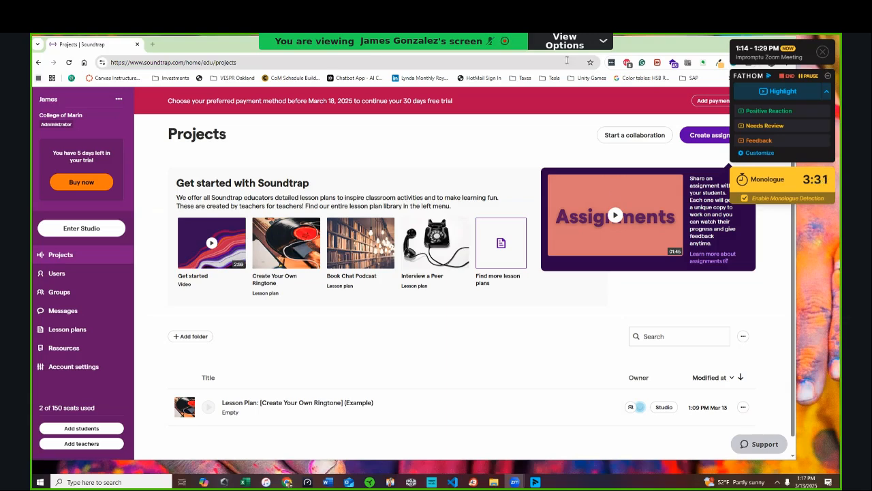
{"action": "key", "text": "alt+Tab"}
- Log out of the current Soundtrap account
{"action": "left_click_drag", "start_coordinate": [578, 49], "coordinate": [570, 49]}
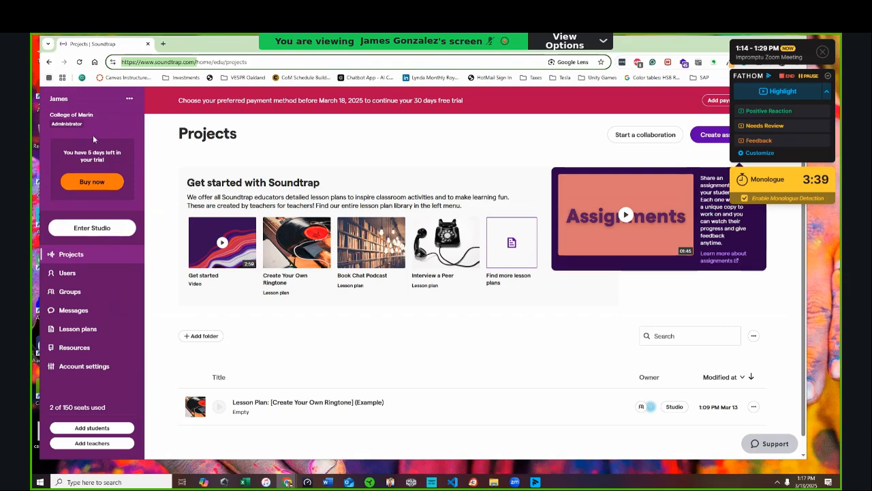
{"action": "left_click", "coordinate": [129, 98]}
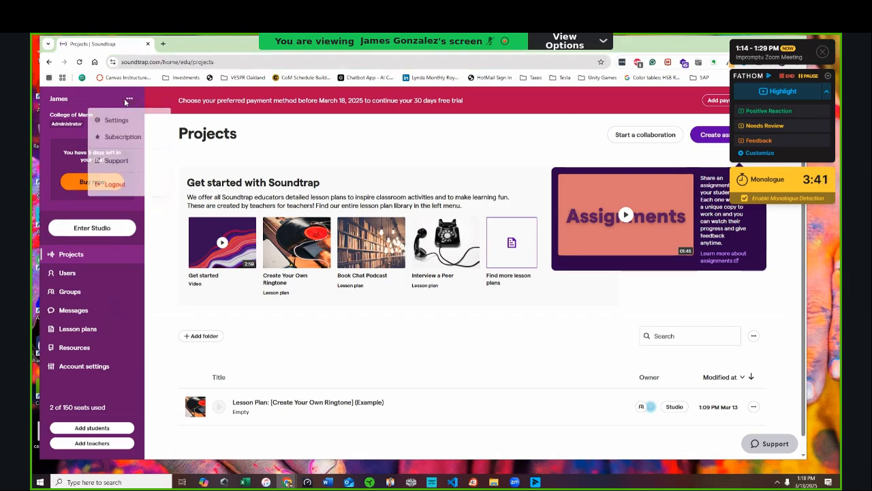
{"action": "left_click", "coordinate": [116, 185]}
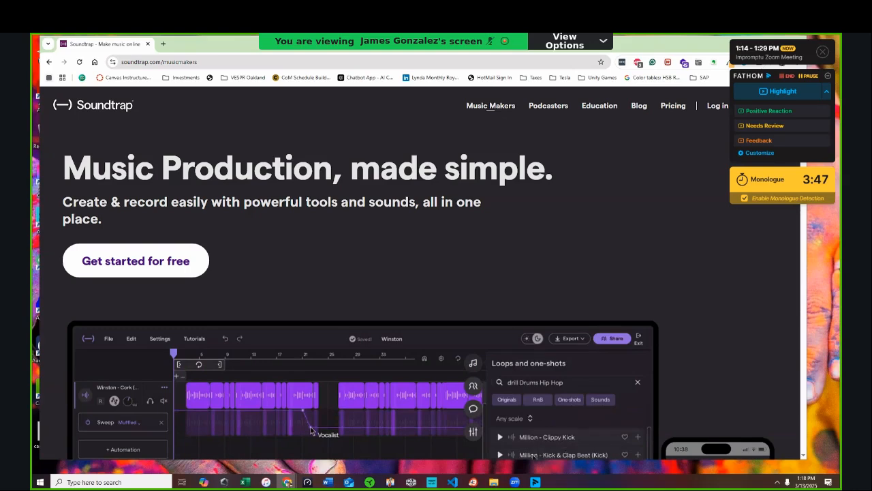
{"action": "left_click_drag", "start_coordinate": [248, 41], "coordinate": [251, 38]}
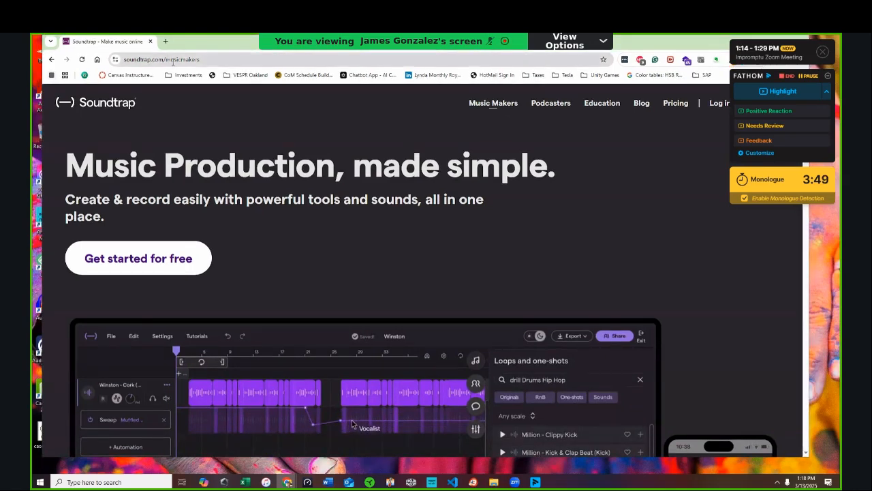
{"action": "left_click_drag", "start_coordinate": [166, 60], "coordinate": [216, 65]}
{"action": "key", "text": "BackSpace"}
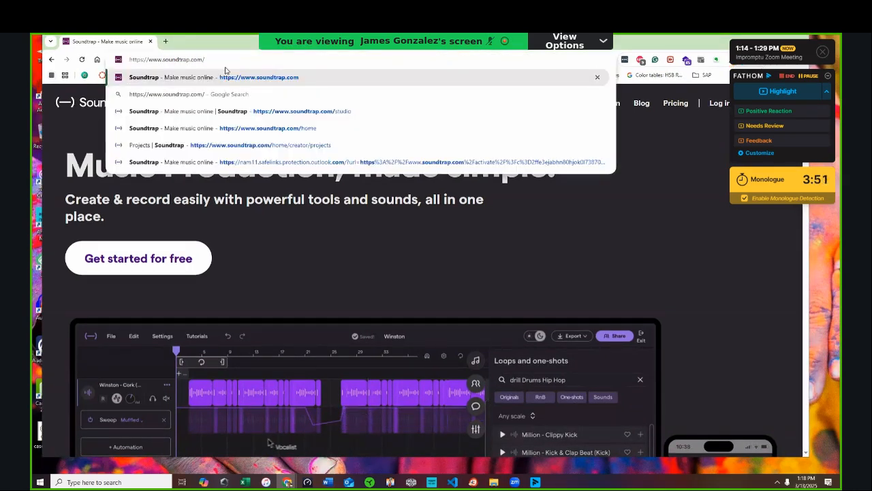
{"action": "key", "text": "Return"}
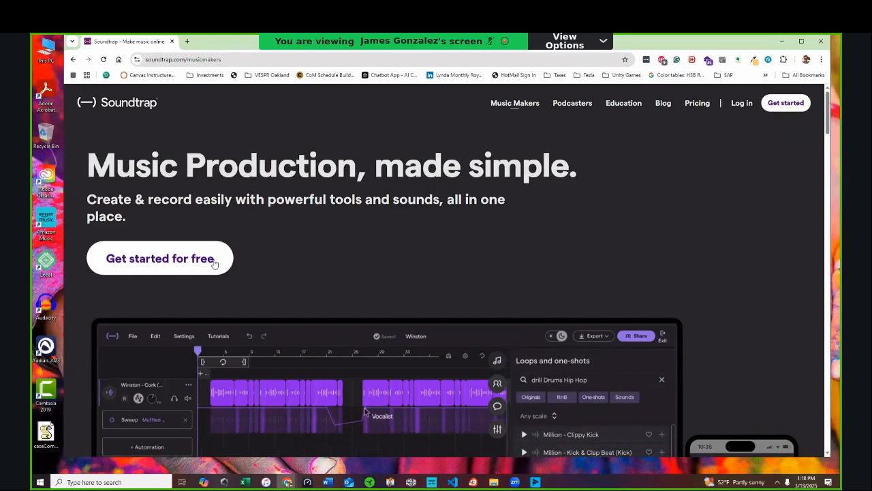
{"action": "left_click", "coordinate": [177, 265]}
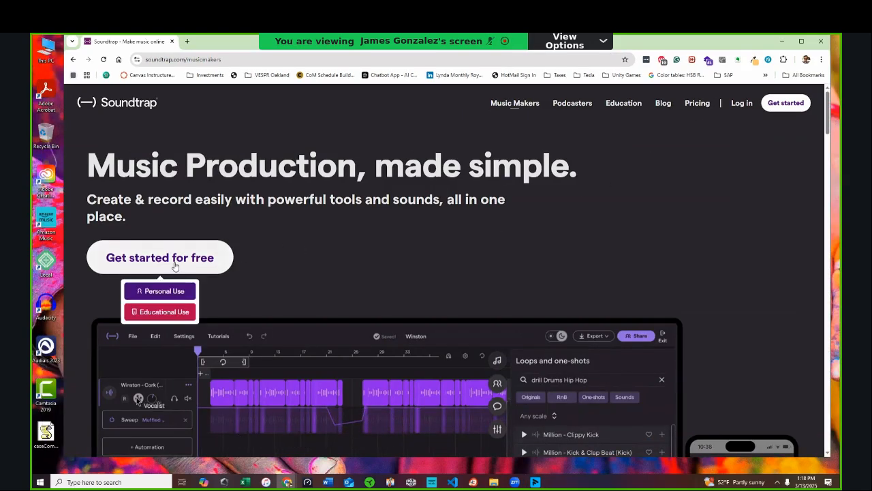
{"action": "left_click", "coordinate": [171, 320]}
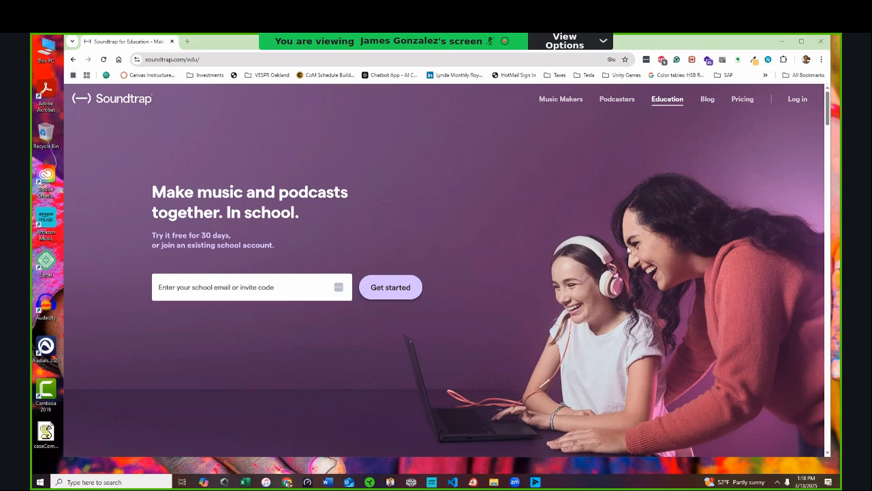
- Paste the school invite code into the school email or invite code field and submit it
{"action": "left_click", "coordinate": [225, 286]}
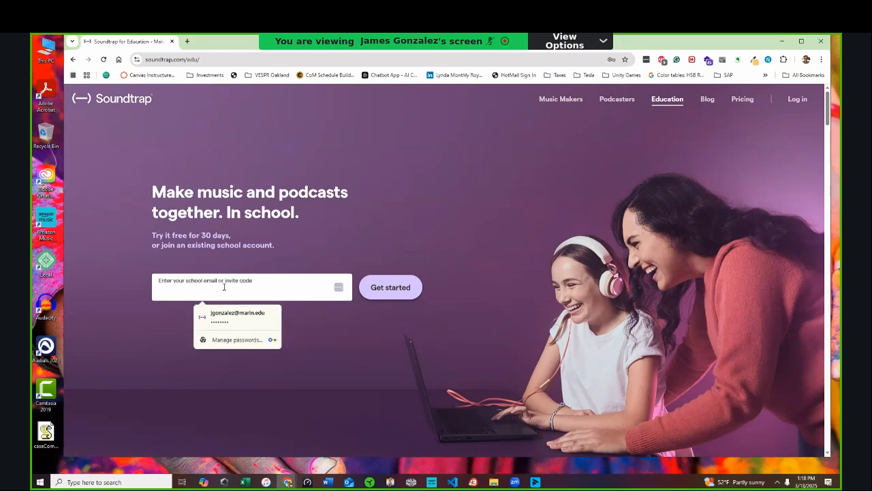
{"action": "key", "text": "ctrl+v"}
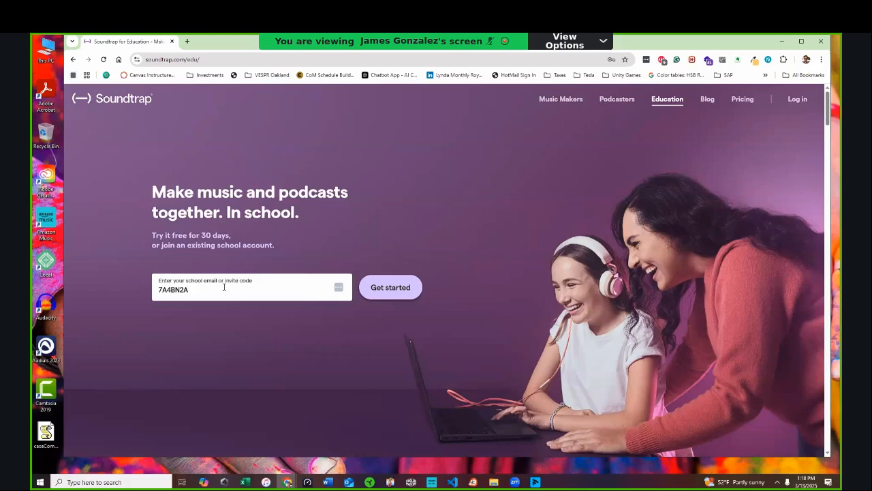
{"action": "left_click", "coordinate": [380, 291]}
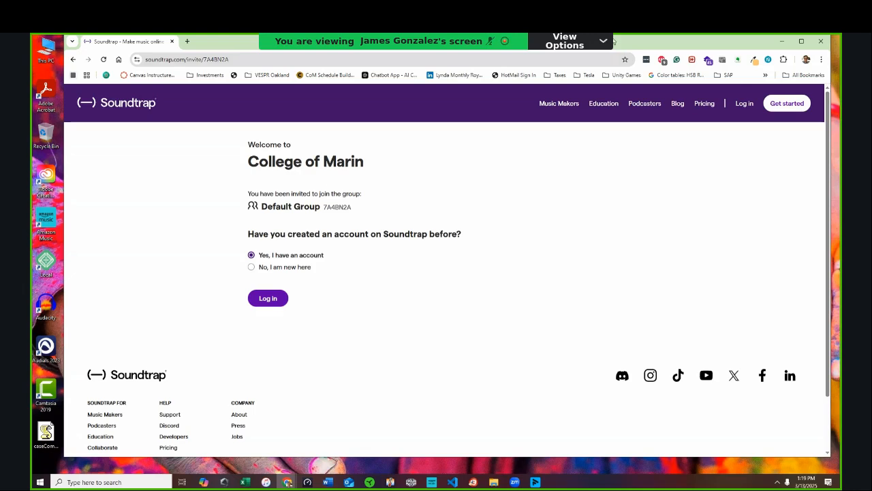
- Log in to the existing Soundtrap account from the login page
{"action": "left_click_drag", "start_coordinate": [612, 48], "coordinate": [600, 51]}
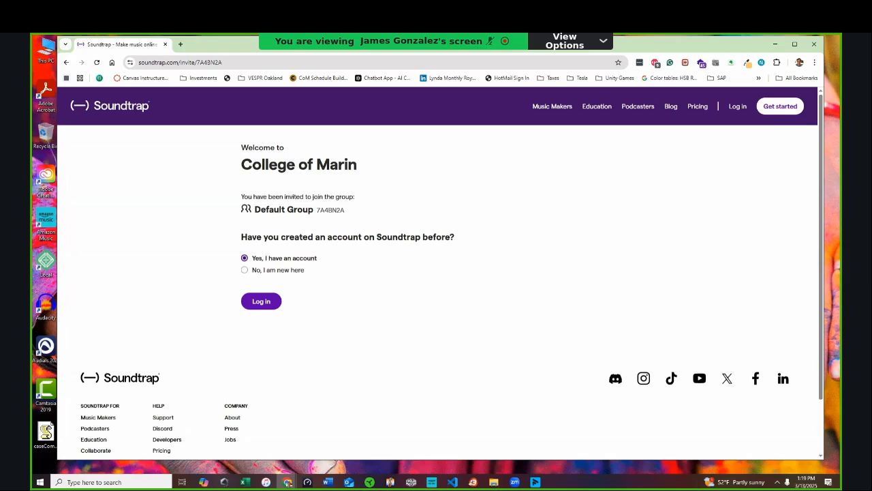
{"action": "left_click", "coordinate": [740, 109]}
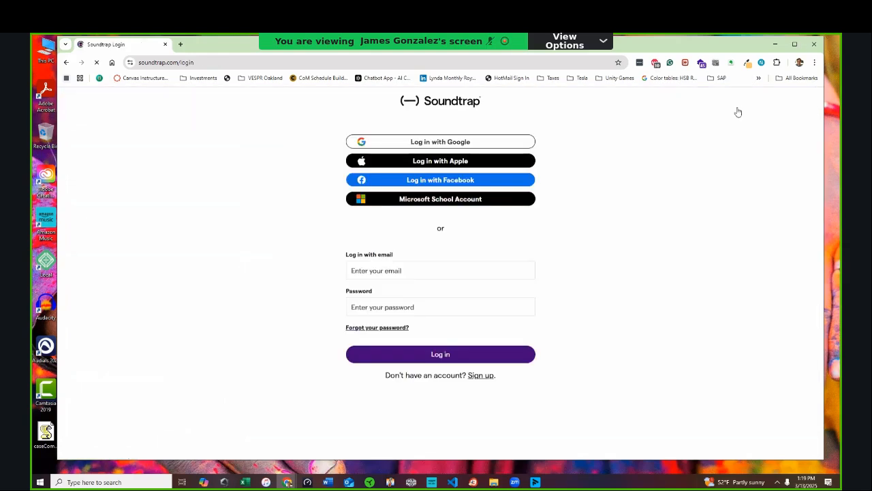
{"action": "left_click", "coordinate": [447, 358]}
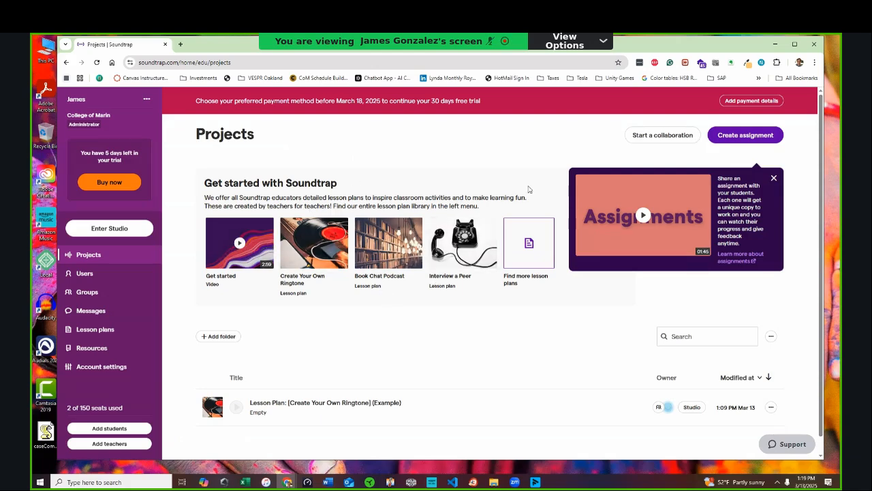
- Dismiss the Assignments tip on the Projects page and examine the Create assignment options without creating one
{"action": "left_click", "coordinate": [774, 179]}
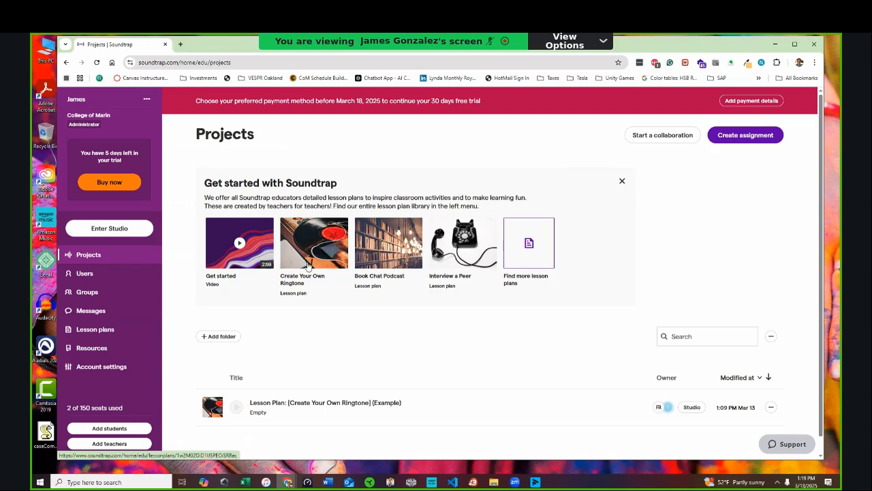
{"action": "scroll", "coordinate": [202, 264], "scroll_direction": "down", "scroll_amount": 1}
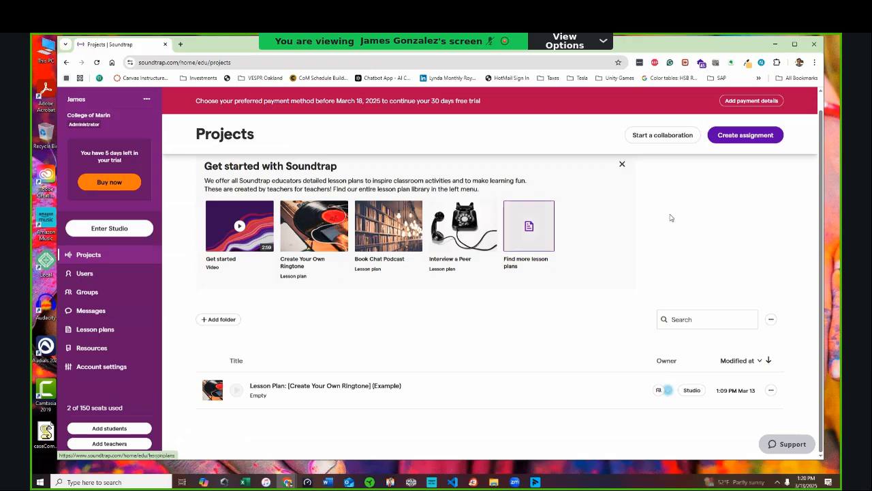
{"action": "left_click", "coordinate": [741, 140]}
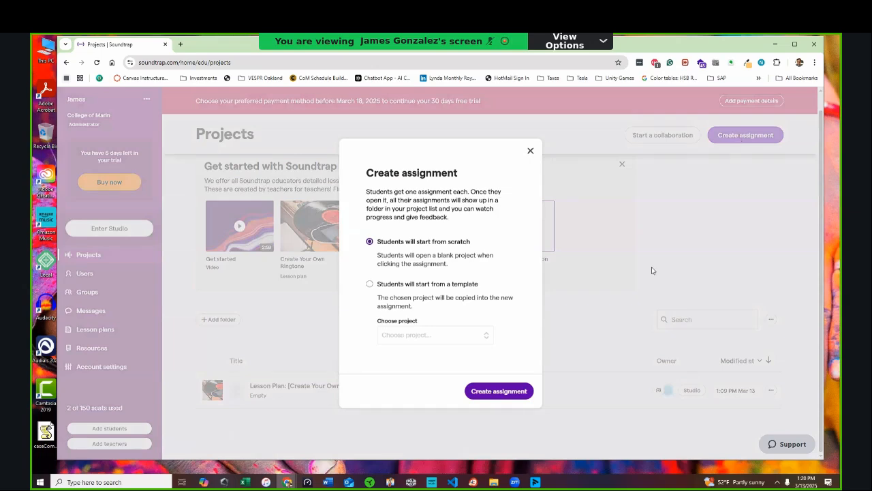
{"action": "left_click", "coordinate": [531, 151]}
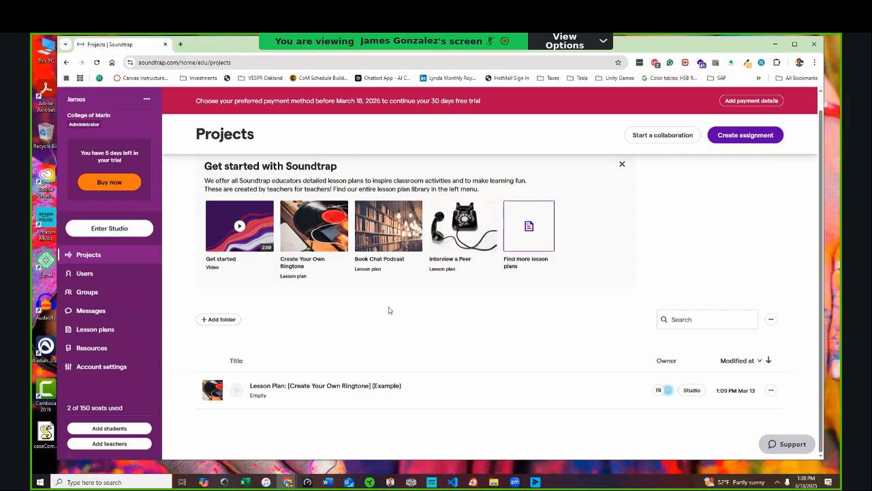
{"action": "scroll", "coordinate": [571, 205], "scroll_direction": "up", "scroll_amount": 1}
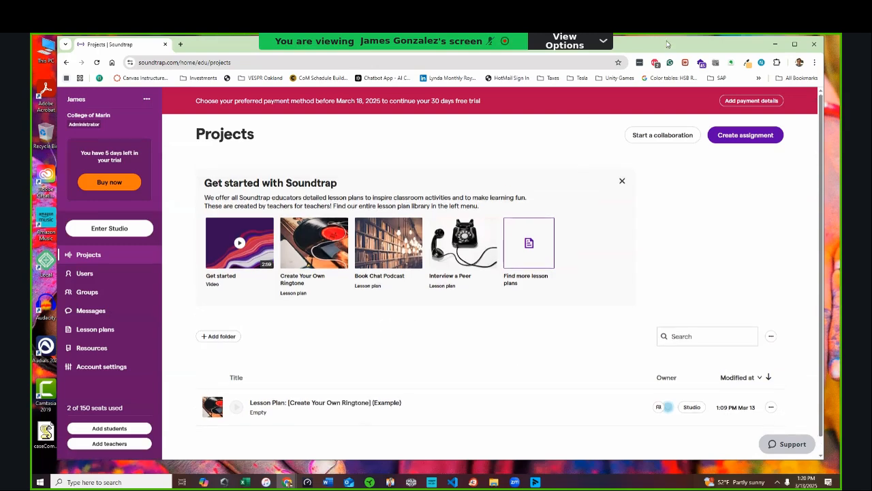
{"action": "left_click_drag", "start_coordinate": [668, 48], "coordinate": [646, 58]}
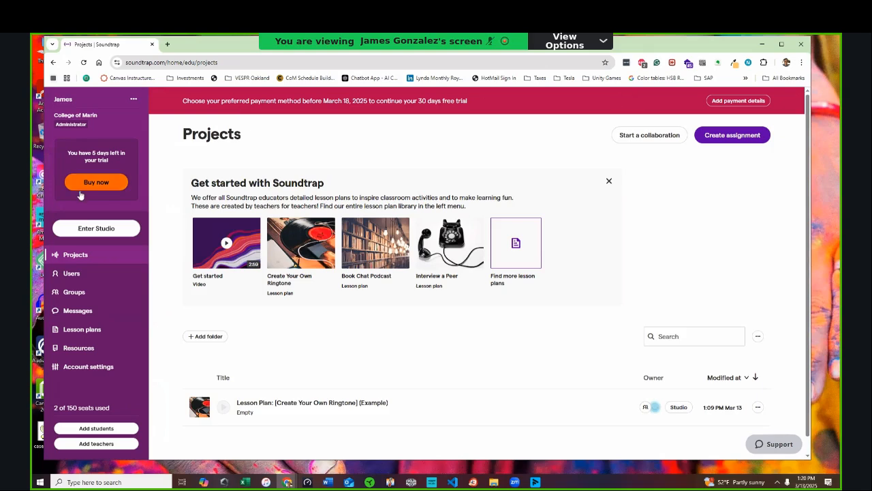
- Create a new music project in the studio and start it with a Patterns Beatmaker track
{"action": "left_click", "coordinate": [97, 230]}
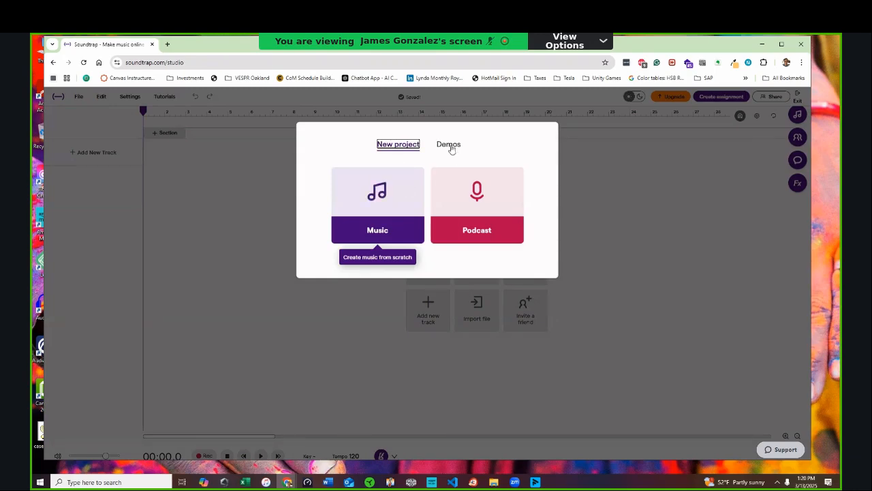
{"action": "left_click", "coordinate": [377, 232]}
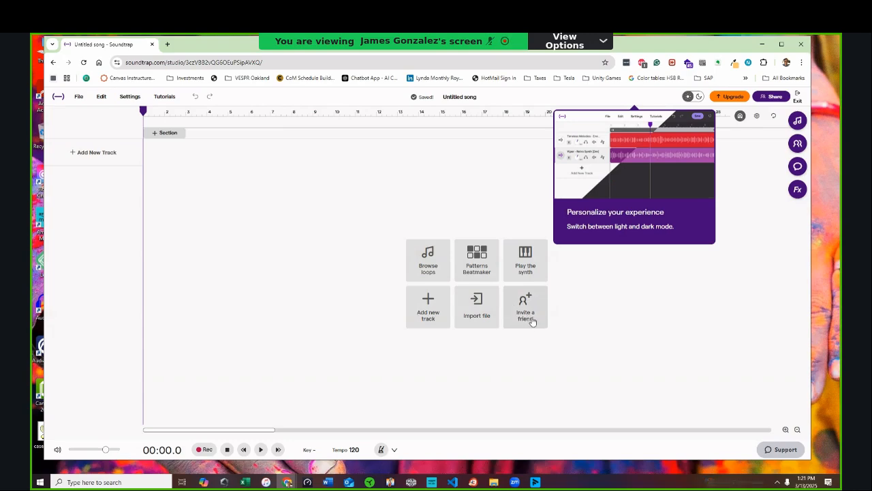
{"action": "left_click", "coordinate": [480, 260]}
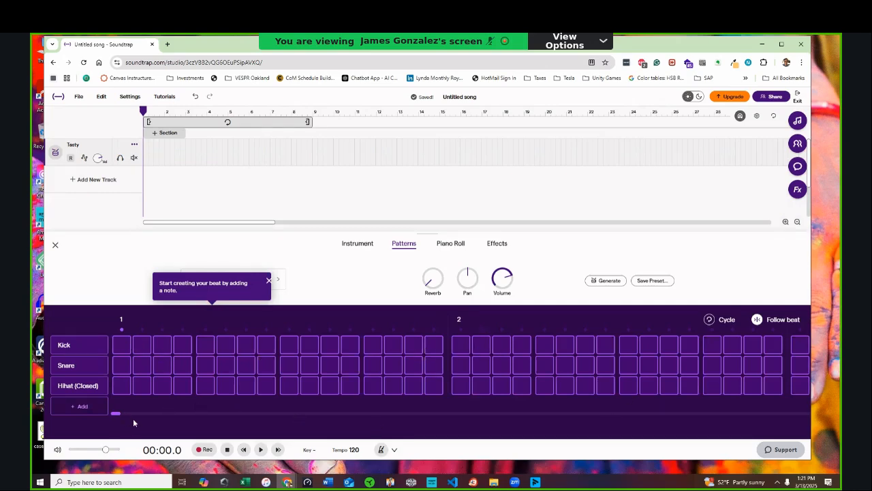
- Add a Kick note on the first step of bars 1, 2, 3 and 4 in the pattern grid
{"action": "mouse_move", "coordinate": [116, 420]}
{"action": "left_mouse_down"}
{"action": "mouse_move", "coordinate": [126, 421]}
{"action": "mouse_move", "coordinate": [106, 414]}
{"action": "left_mouse_up"}
{"action": "left_click", "coordinate": [122, 347]}
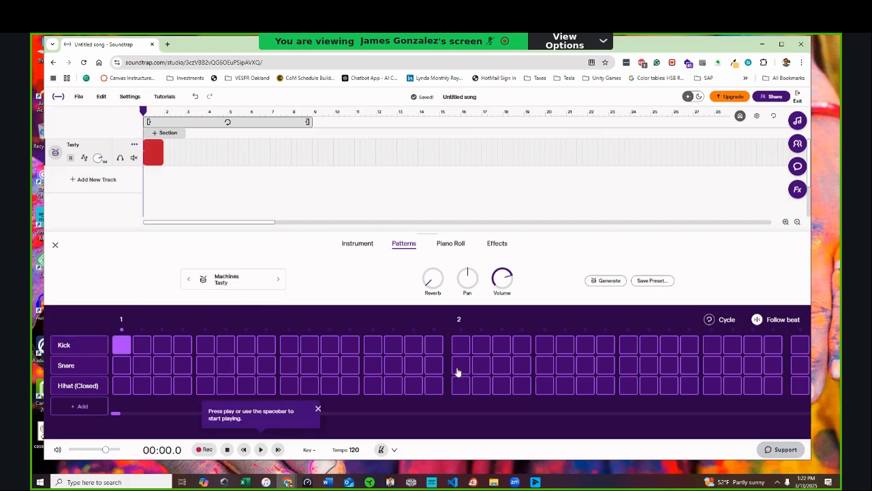
{"action": "left_click", "coordinate": [459, 346]}
{"action": "left_click_drag", "start_coordinate": [114, 414], "coordinate": [118, 415]}
{"action": "left_click", "coordinate": [400, 345]}
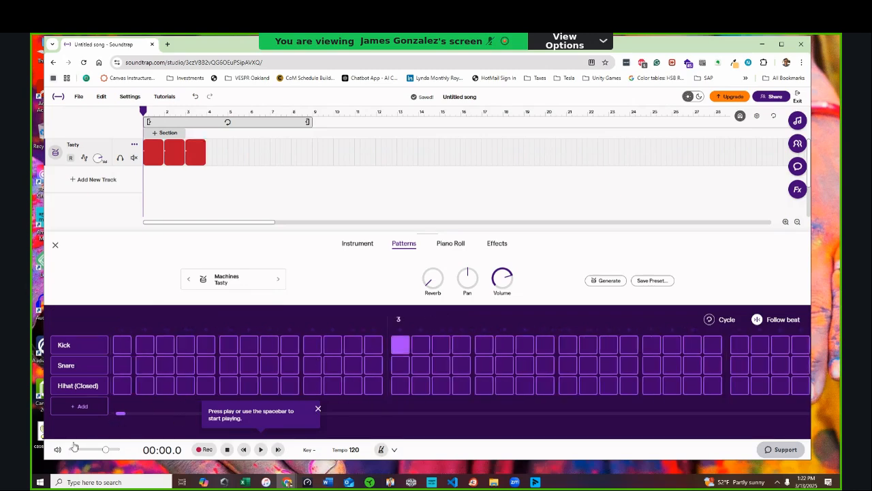
{"action": "left_click_drag", "start_coordinate": [119, 415], "coordinate": [156, 411]}
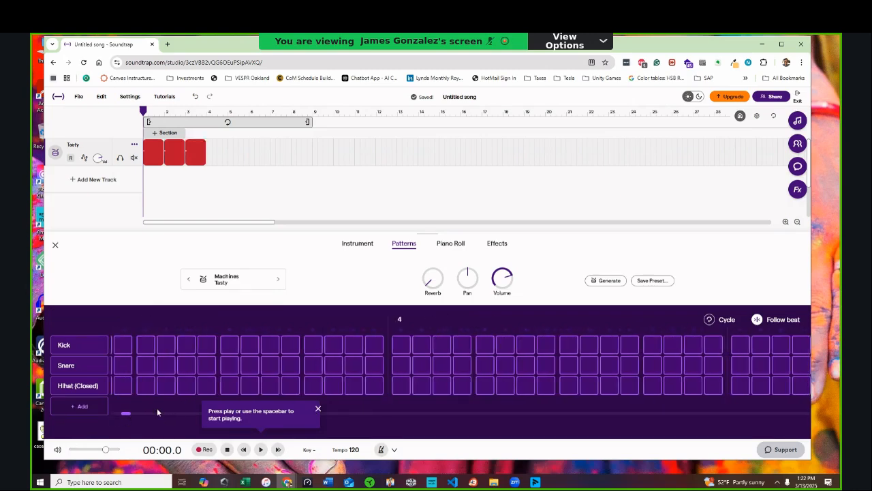
{"action": "left_click", "coordinate": [401, 345]}
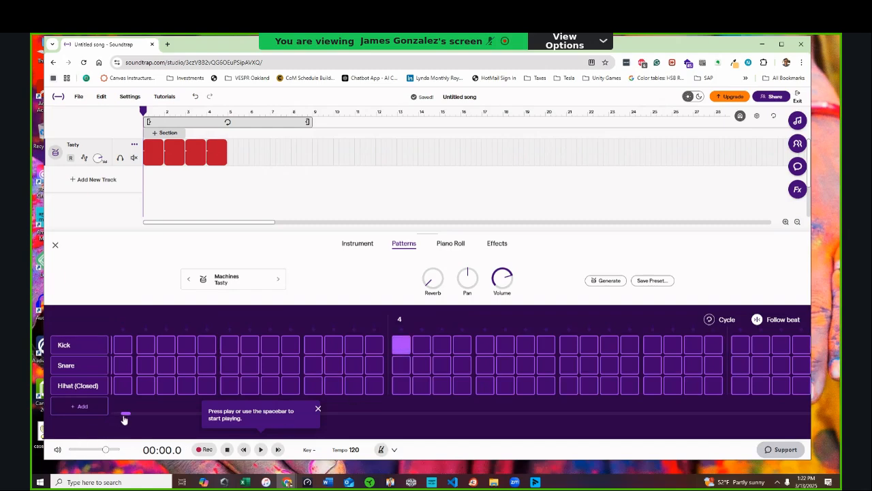
- Add a Snare note on the ninth step of bars 1, 2 and 3, and play the beat
{"action": "left_click_drag", "start_coordinate": [131, 413], "coordinate": [113, 415]}
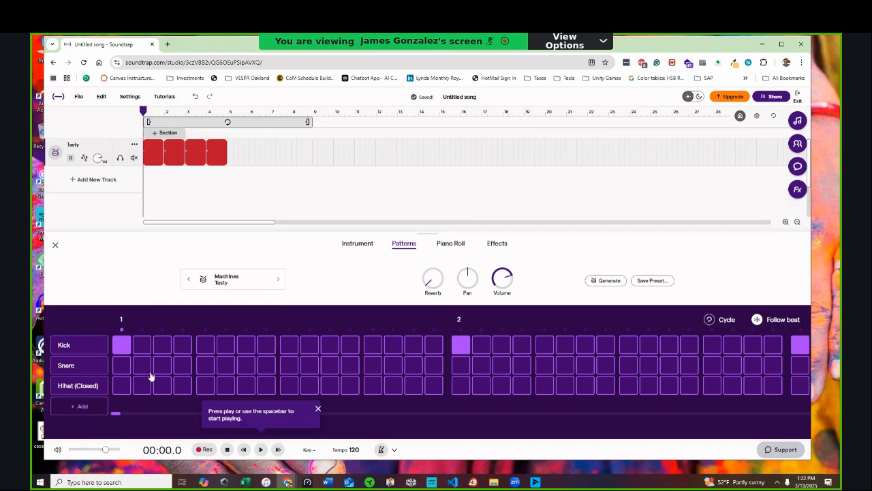
{"action": "left_click", "coordinate": [296, 372]}
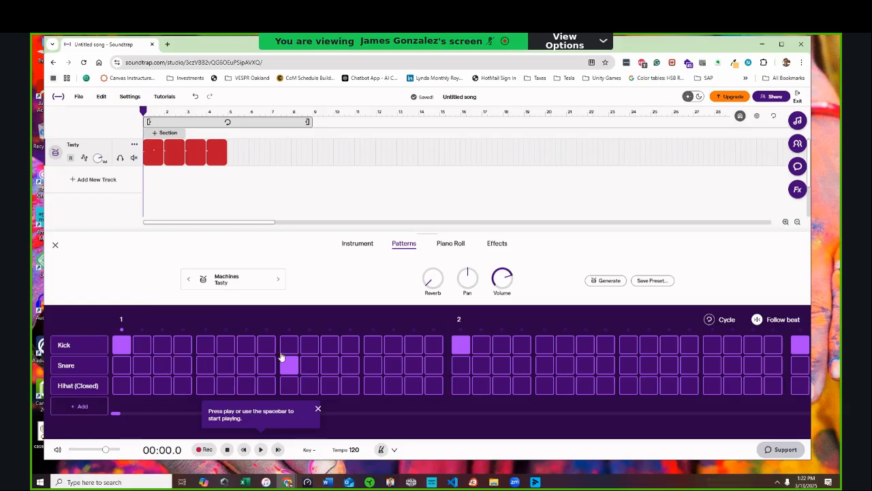
{"action": "left_click", "coordinate": [628, 367]}
{"action": "left_click_drag", "start_coordinate": [113, 413], "coordinate": [117, 415]}
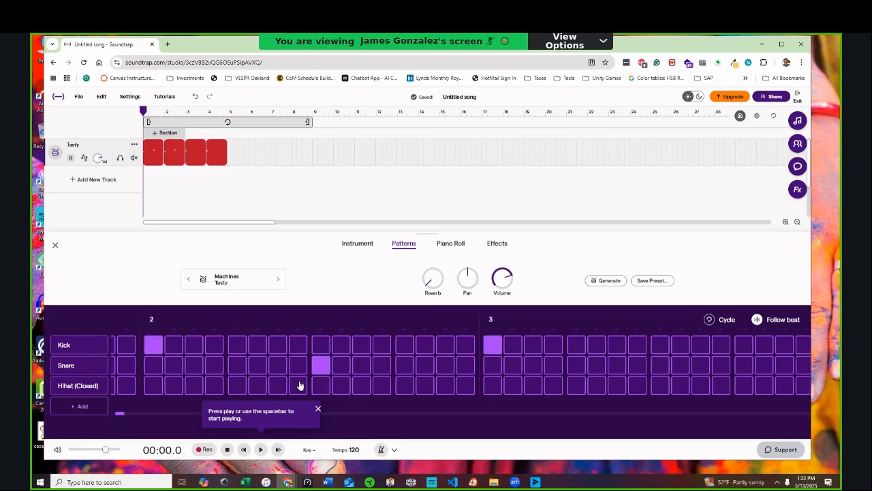
{"action": "left_click", "coordinate": [661, 371]}
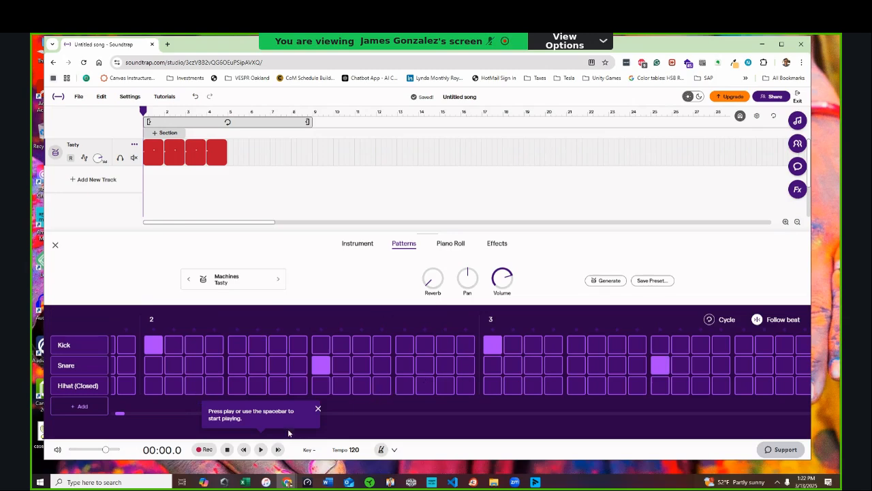
{"action": "left_click", "coordinate": [260, 449]}
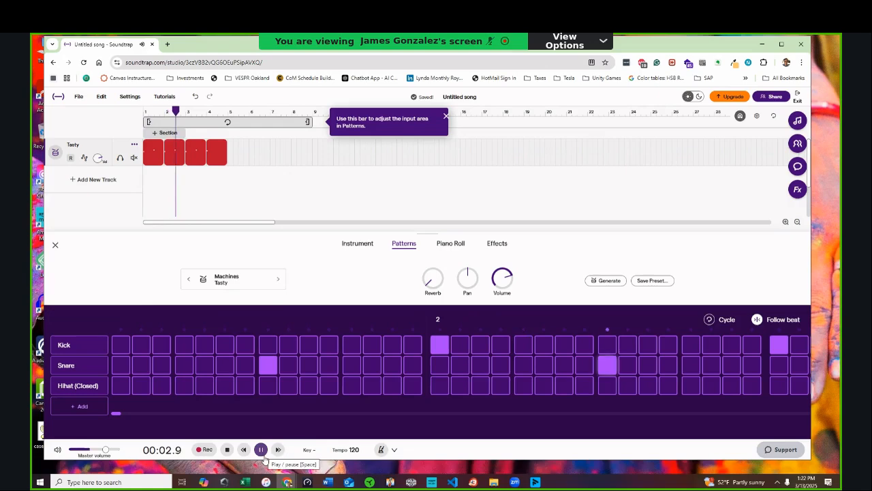
- Play the kick and snare beat again, restarting it from the beginning, and pause it near the end of bar 4
{"action": "left_click", "coordinate": [260, 449]}
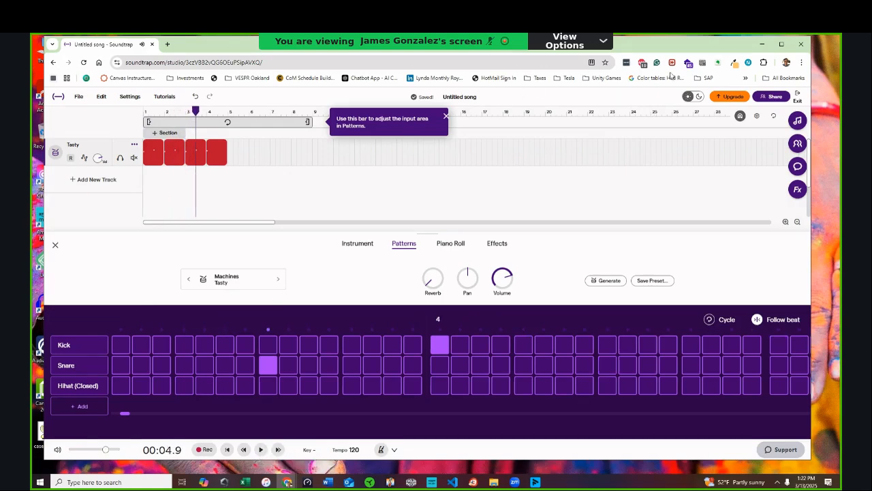
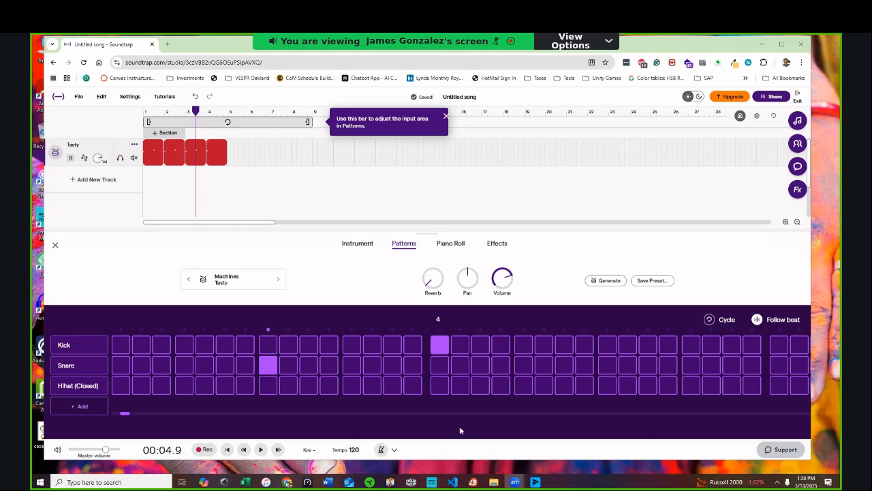
{"action": "left_click", "coordinate": [260, 450]}
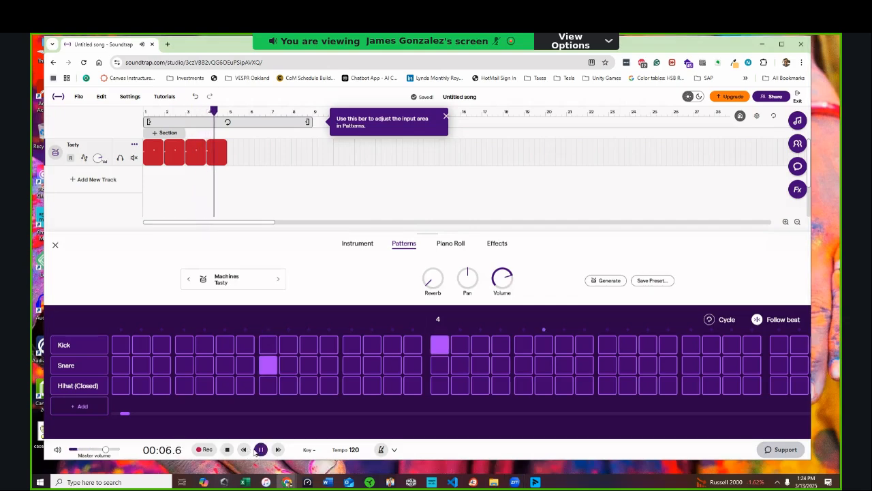
{"action": "left_click", "coordinate": [260, 450]}
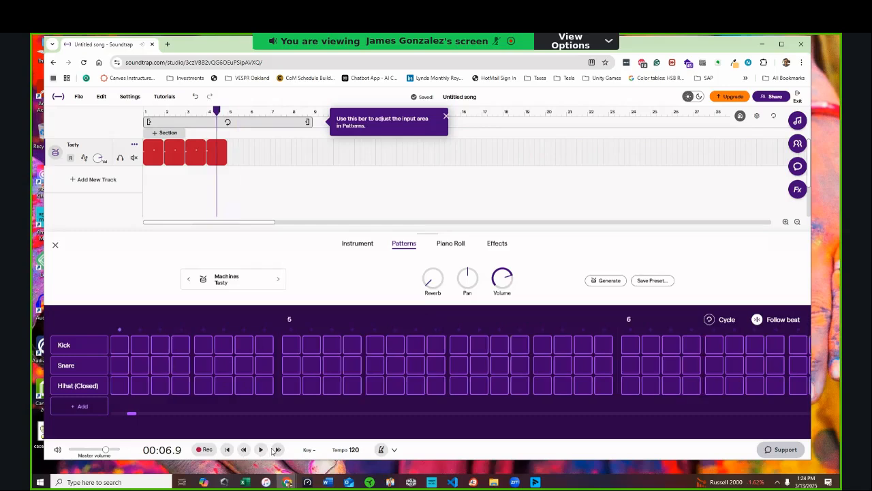
{"action": "left_click", "coordinate": [260, 449]}
{"action": "left_click", "coordinate": [259, 449]}
{"action": "left_click", "coordinate": [246, 452]}
{"action": "left_click", "coordinate": [231, 451]}
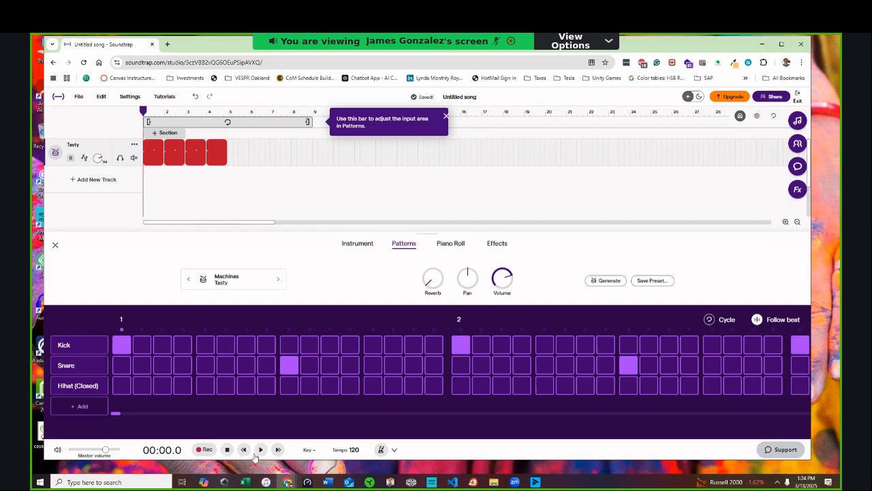
{"action": "left_click", "coordinate": [260, 450]}
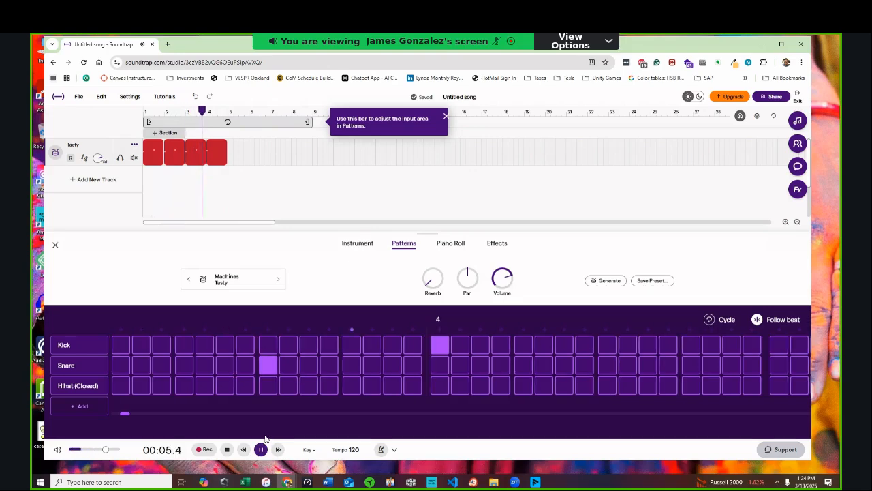
{"action": "left_click", "coordinate": [261, 449]}
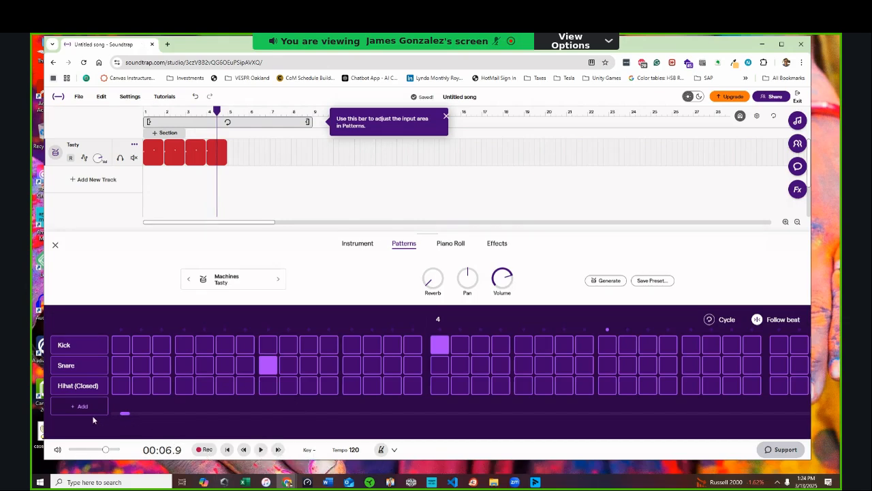
- Fill the Hihat (Closed) row from bar 1 to the first step of bar 3, leaving bar 2 step 6 empty, and play the beat
{"action": "left_click_drag", "start_coordinate": [124, 413], "coordinate": [94, 420]}
{"action": "left_click_drag", "start_coordinate": [125, 393], "coordinate": [602, 402]}
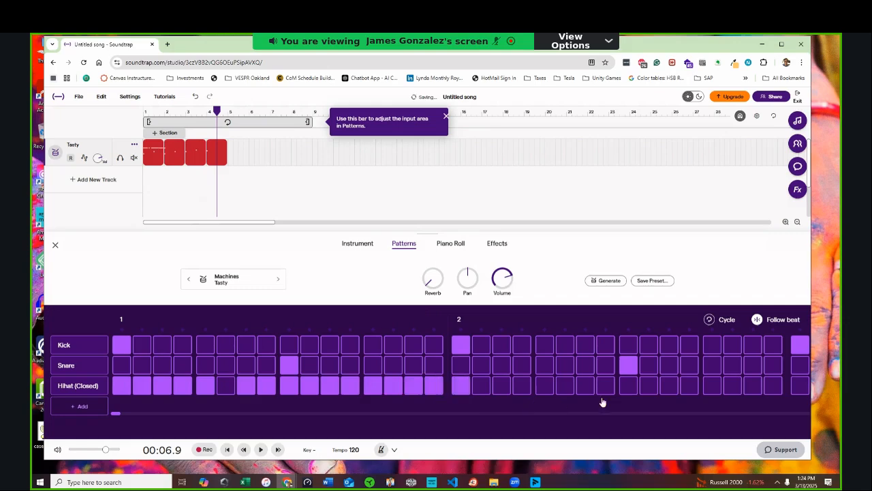
{"action": "left_click", "coordinate": [650, 392]}
{"action": "left_click", "coordinate": [227, 392]}
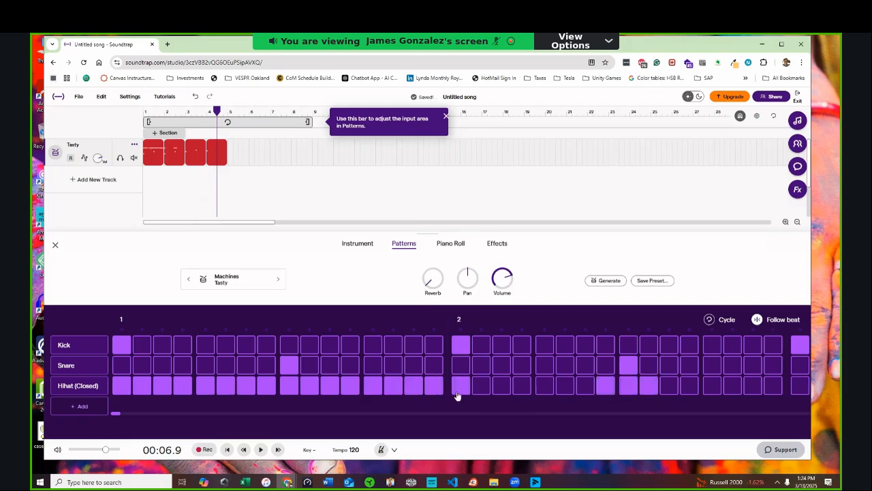
{"action": "left_click_drag", "start_coordinate": [481, 392], "coordinate": [801, 387]}
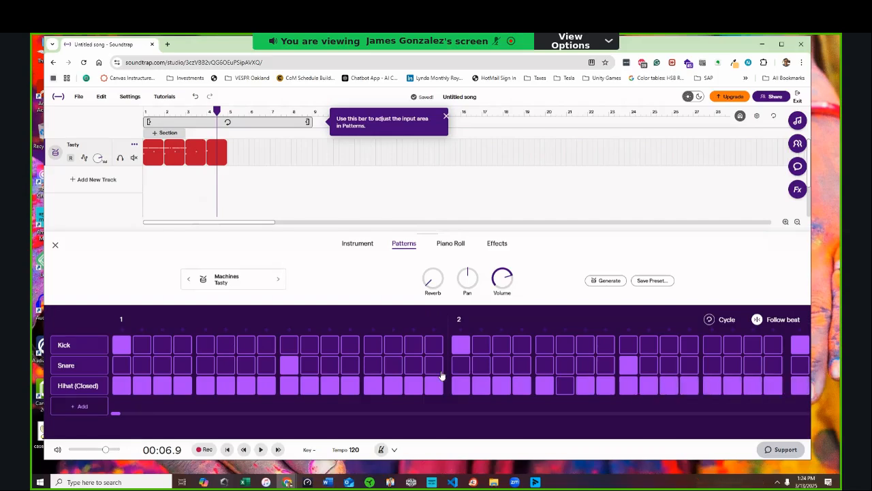
{"action": "left_click", "coordinate": [227, 451]}
{"action": "left_click", "coordinate": [261, 452]}
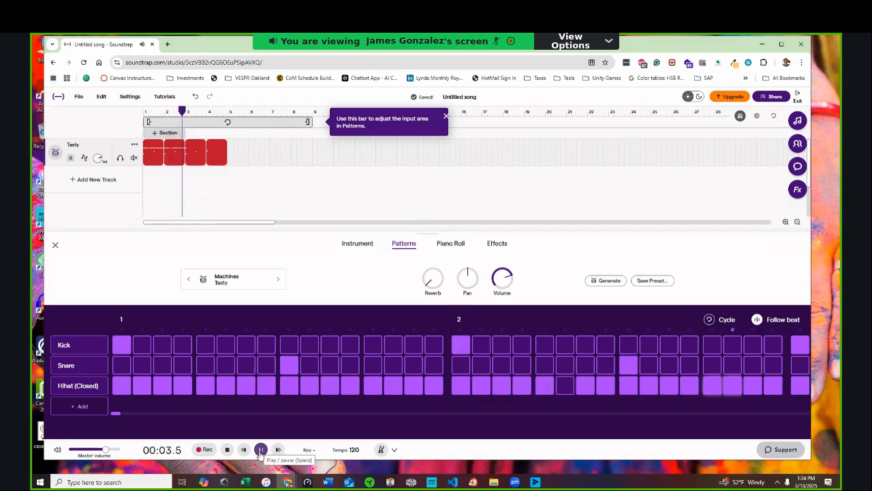
{"action": "left_click", "coordinate": [261, 450]}
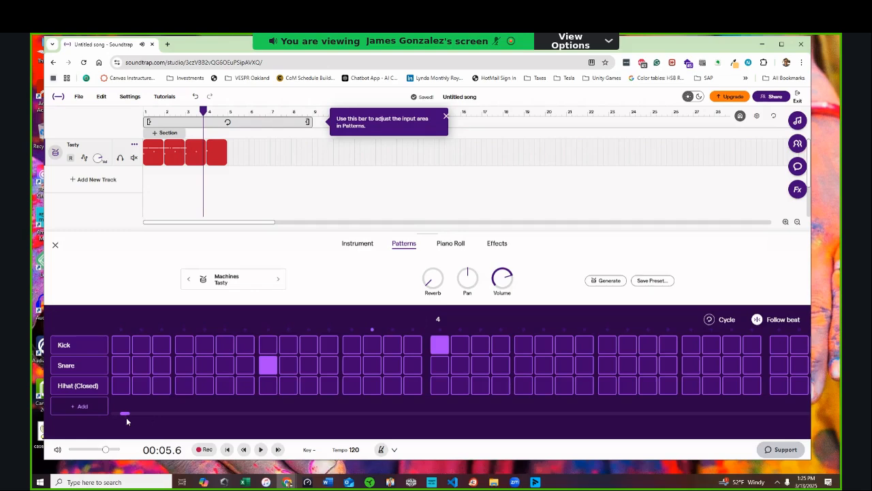
- Remove the Hihat (Closed) notes on all even-numbered steps of bar 1
{"action": "left_click_drag", "start_coordinate": [126, 414], "coordinate": [107, 415]}
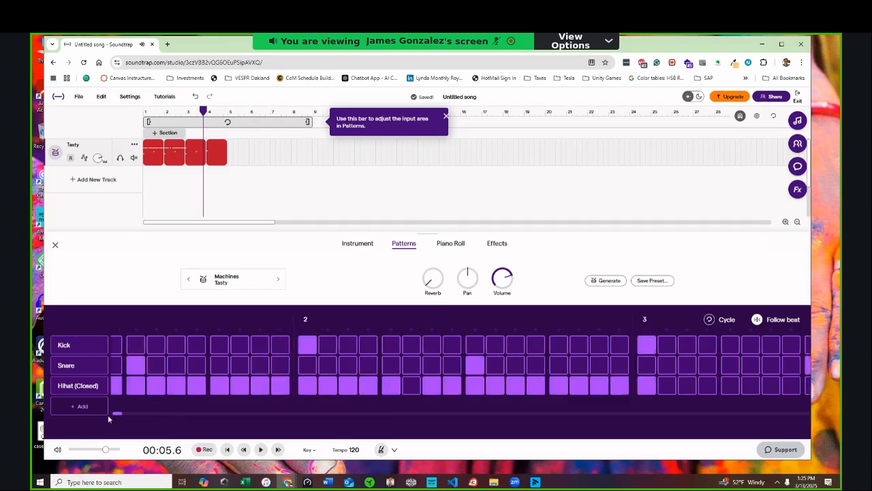
{"action": "left_click", "coordinate": [142, 391]}
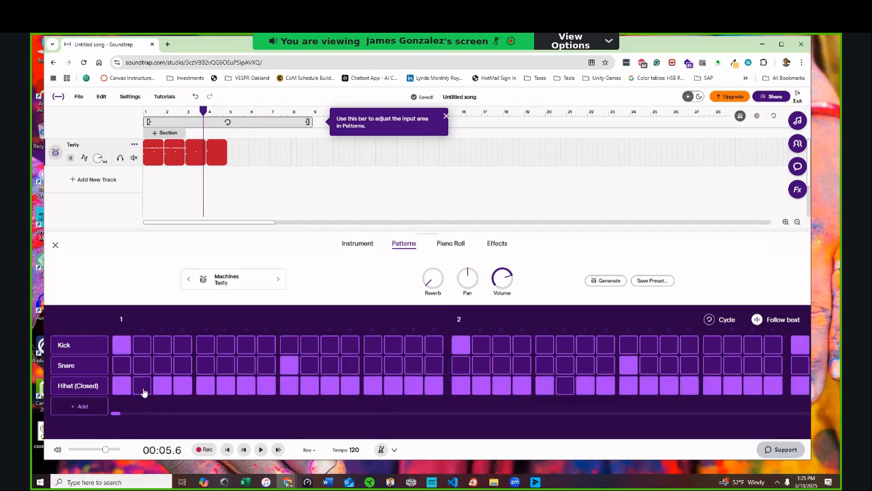
{"action": "left_click", "coordinate": [184, 390]}
{"action": "left_click", "coordinate": [225, 392]}
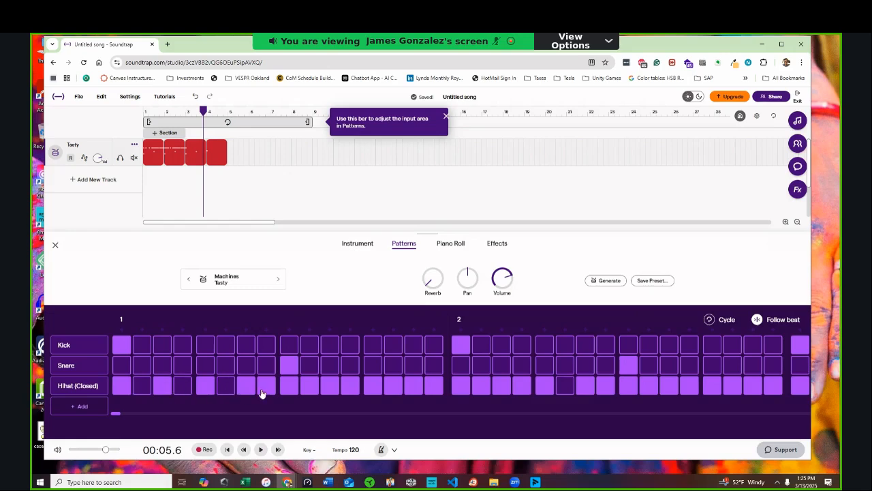
{"action": "left_click", "coordinate": [266, 389]}
{"action": "left_click", "coordinate": [309, 393]}
{"action": "left_click", "coordinate": [350, 394]}
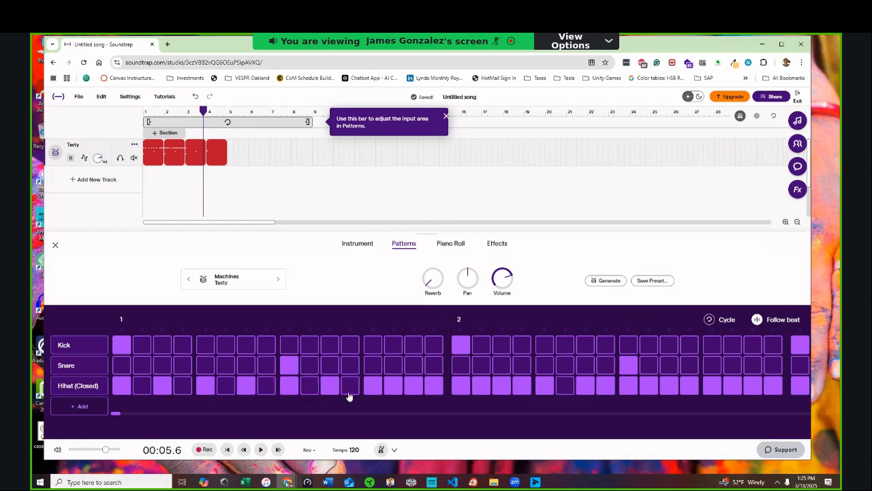
{"action": "left_click", "coordinate": [393, 394]}
{"action": "left_click", "coordinate": [430, 393]}
- Remove the Hihat (Closed) notes on steps 2, 4, 10 and 14 of bar 2, and play the beat from the start
{"action": "left_click", "coordinate": [481, 395]}
{"action": "left_click", "coordinate": [521, 392]}
{"action": "left_click", "coordinate": [610, 388]}
{"action": "left_click", "coordinate": [649, 386]}
{"action": "left_click", "coordinate": [733, 389]}
{"action": "left_click", "coordinate": [229, 450]}
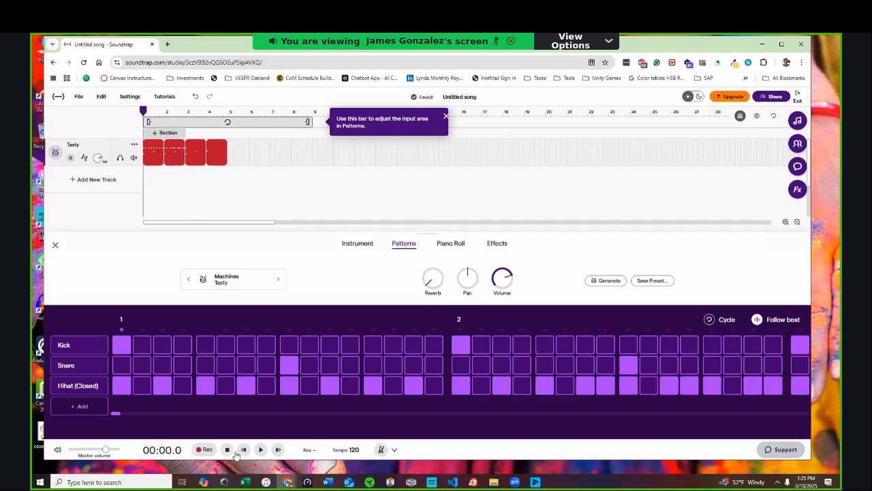
{"action": "left_click", "coordinate": [259, 450]}
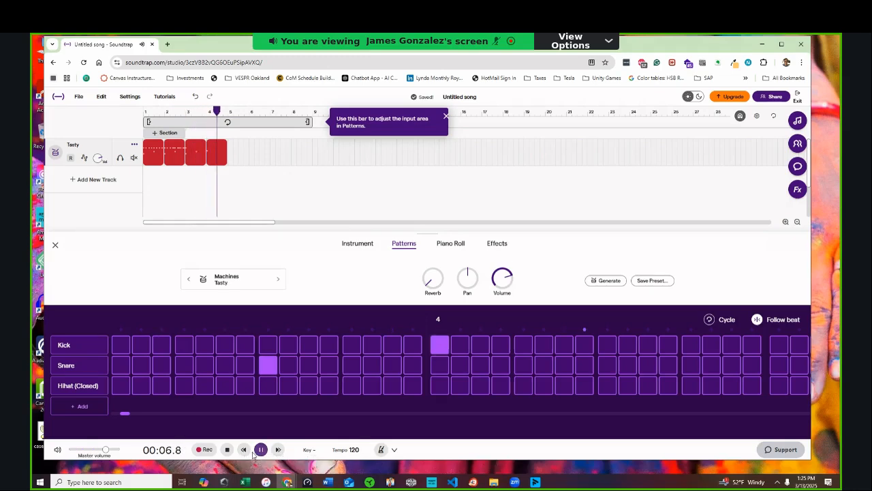
{"action": "left_click", "coordinate": [261, 450]}
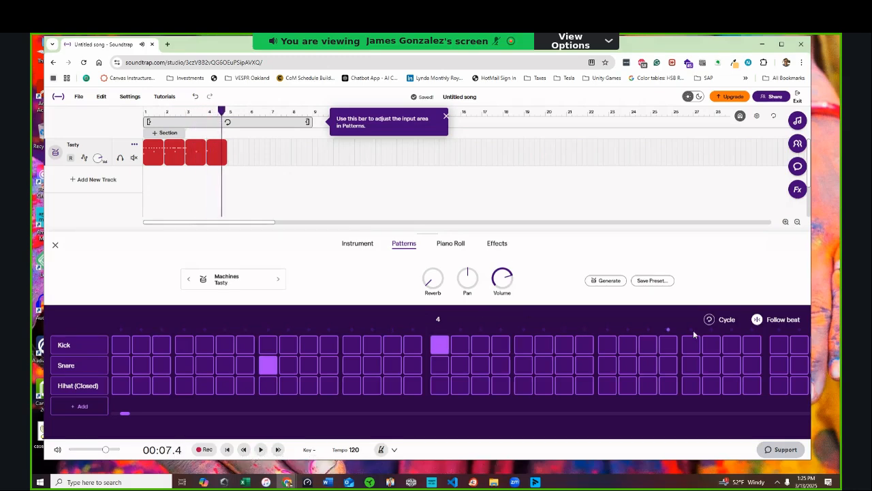
- Turn on Cycle for the pattern area, play the beat from the start and look over the grid up to bar 8
{"action": "left_click", "coordinate": [709, 320]}
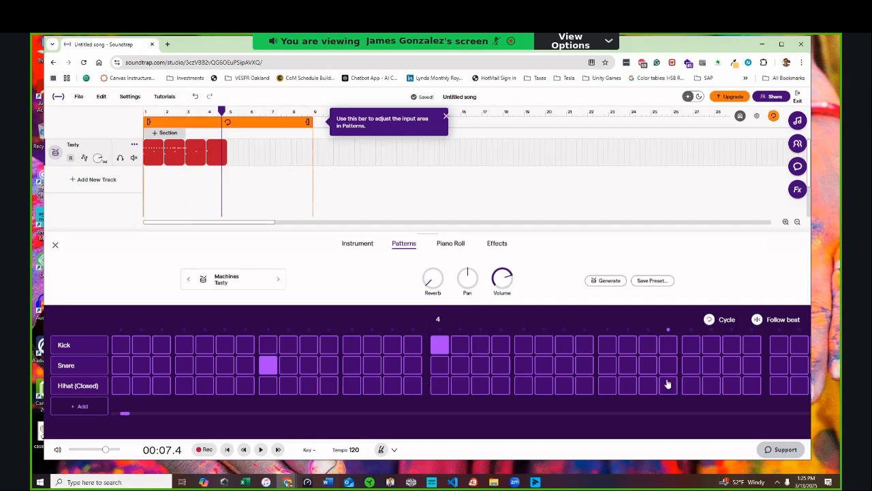
{"action": "left_click", "coordinate": [227, 449]}
{"action": "left_click", "coordinate": [261, 449]}
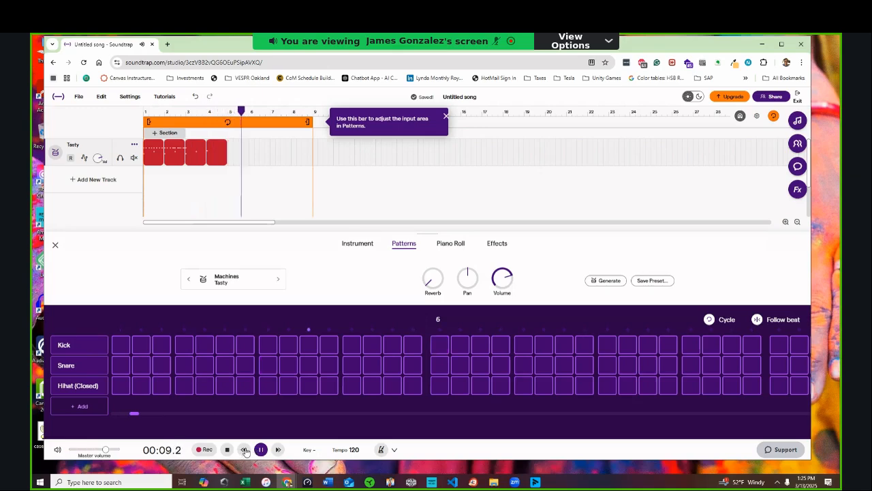
{"action": "left_click", "coordinate": [260, 450]}
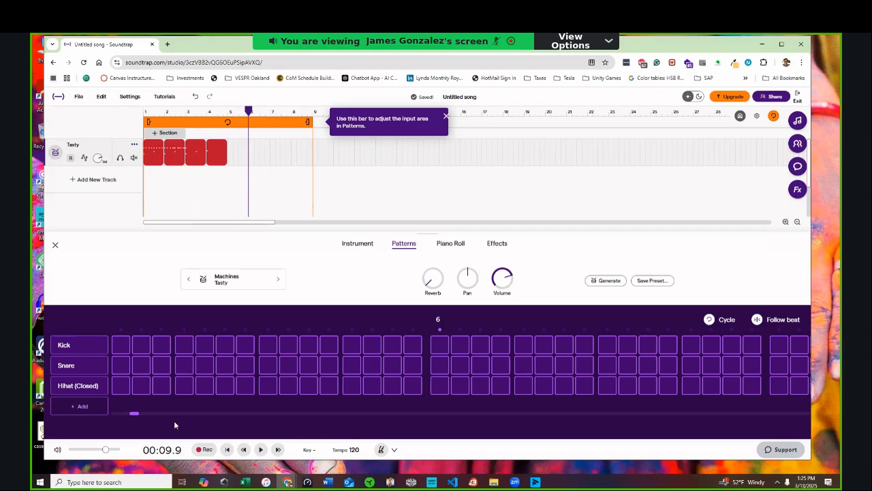
{"action": "left_click_drag", "start_coordinate": [135, 421], "coordinate": [146, 414]}
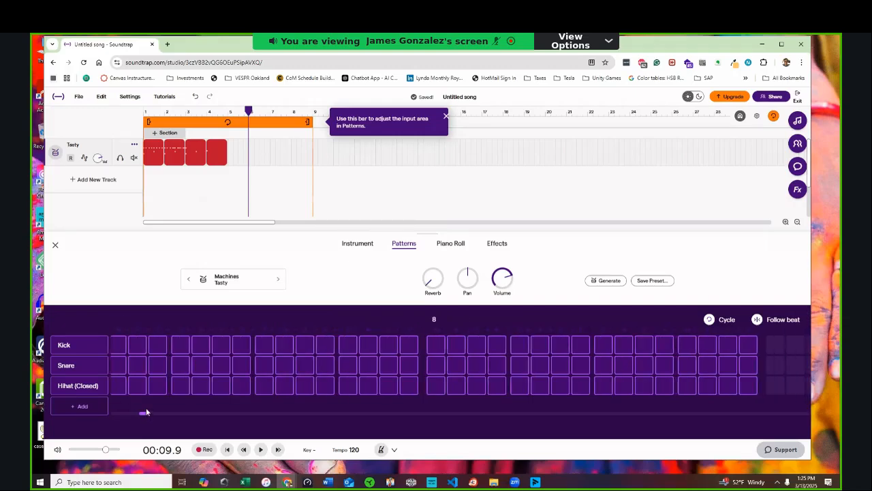
{"action": "left_click_drag", "start_coordinate": [145, 418], "coordinate": [109, 411]}
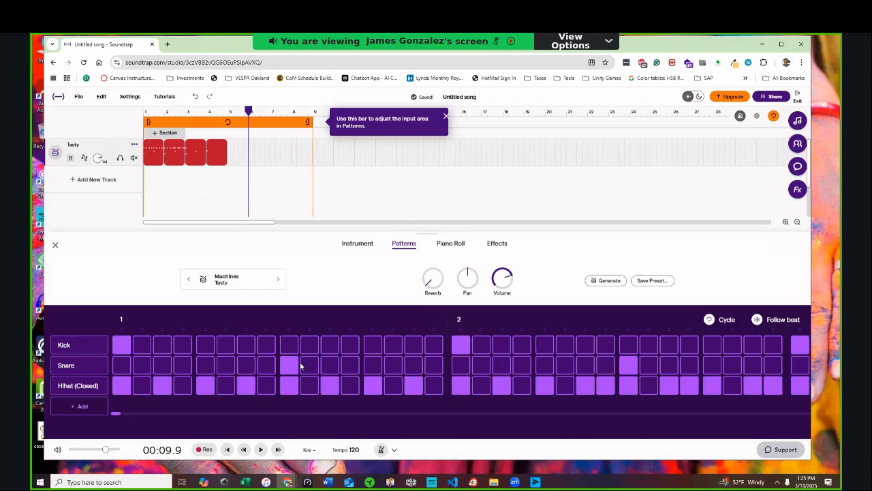
- In bar 3, add a Kick on step 13, Snare notes on steps 4 and 15, and a Hihat (Closed) on step 6
{"action": "left_click_drag", "start_coordinate": [114, 414], "coordinate": [121, 414]}
{"action": "left_click", "coordinate": [621, 347]}
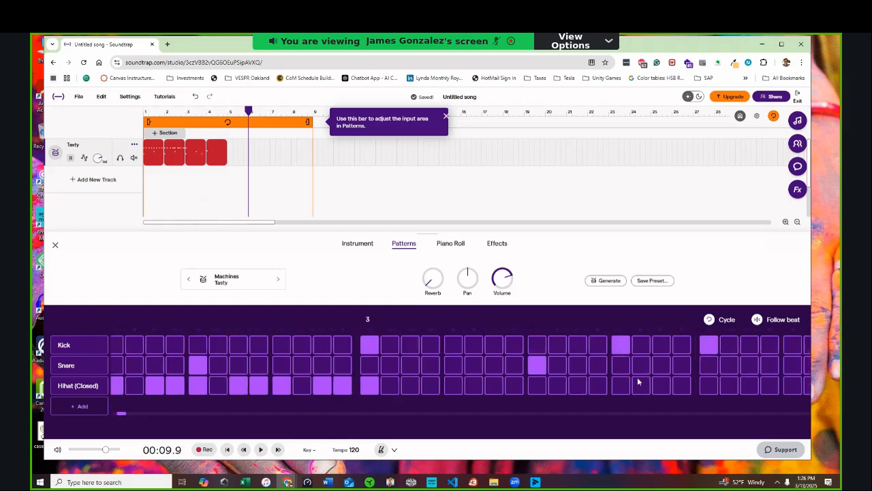
{"action": "left_click", "coordinate": [661, 365]}
{"action": "left_click", "coordinate": [471, 387]}
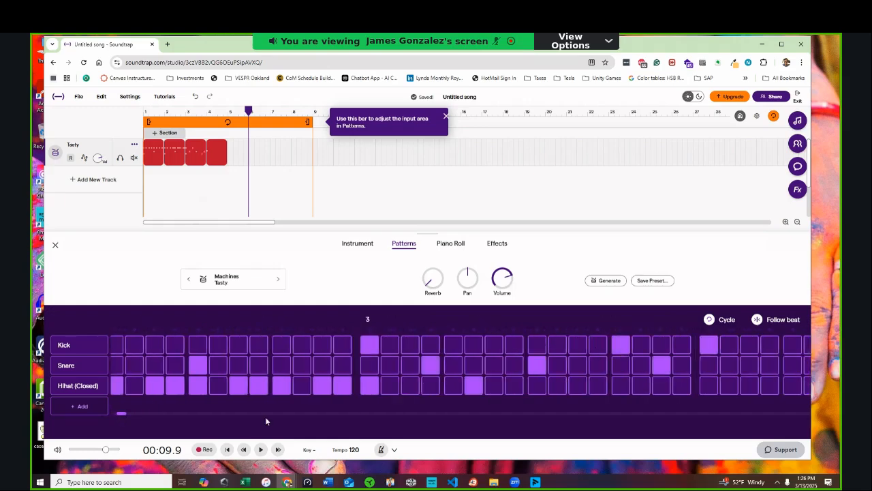
- In bar 4, add Kick notes on steps 6 and 12, a Snare on step 16 and a Hihat (Closed) on step 7
{"action": "left_click_drag", "start_coordinate": [117, 415], "coordinate": [129, 415]}
{"action": "left_click", "coordinate": [536, 345]}
{"action": "left_click", "coordinate": [661, 345]}
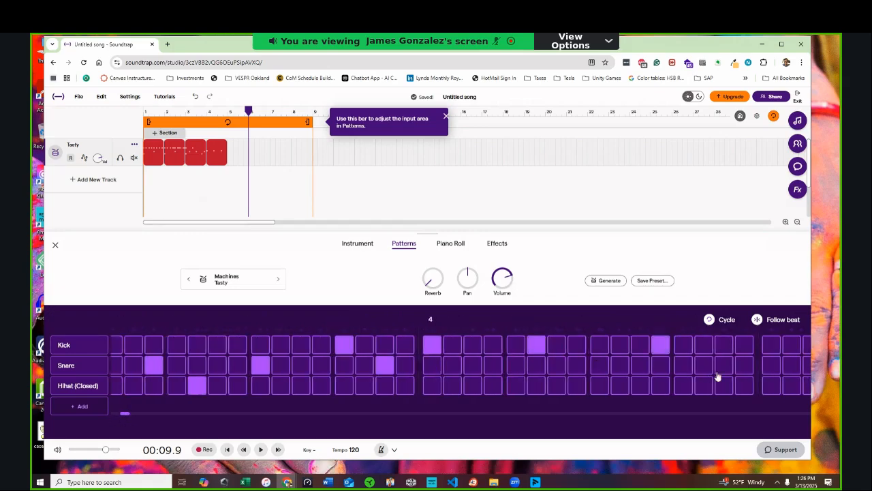
{"action": "left_click", "coordinate": [744, 366]}
{"action": "left_click", "coordinate": [555, 386]}
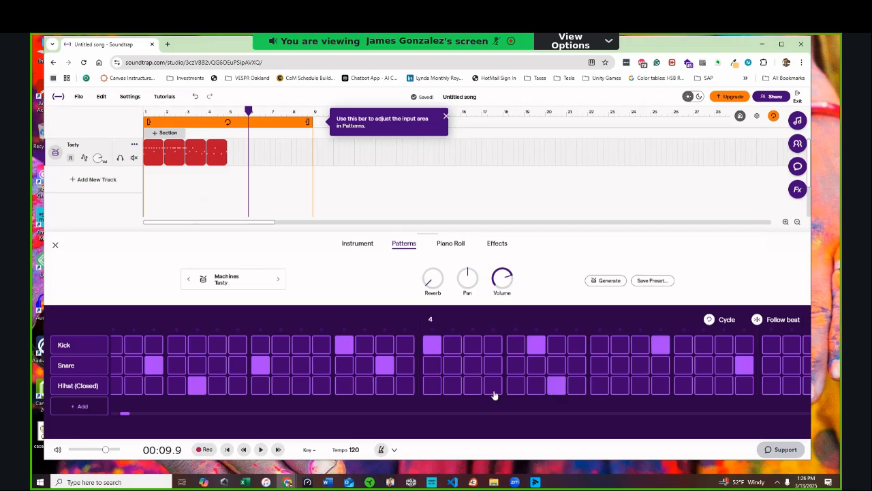
- Add Kick notes on bar 5 step 10, bar 6 steps 5 and 13, and bar 7 step 2, plus a Hihat (Closed) on bar 5 step 13
{"action": "left_click_drag", "start_coordinate": [123, 417], "coordinate": [133, 414]}
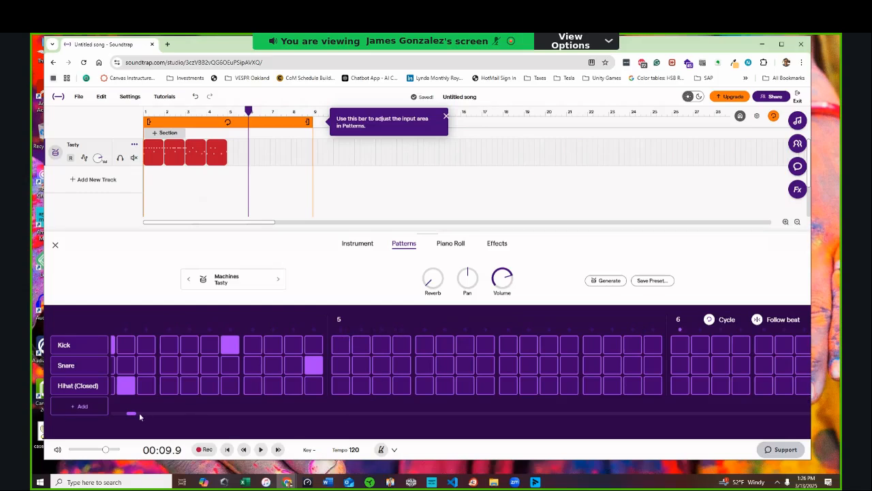
{"action": "left_click_drag", "start_coordinate": [133, 415], "coordinate": [137, 414]}
{"action": "left_click", "coordinate": [183, 340]}
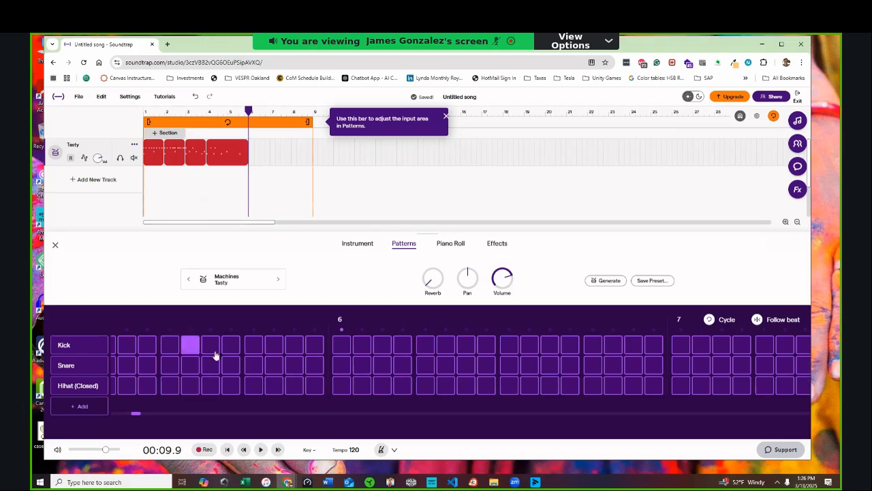
{"action": "left_click", "coordinate": [253, 385]}
{"action": "left_click", "coordinate": [425, 345]}
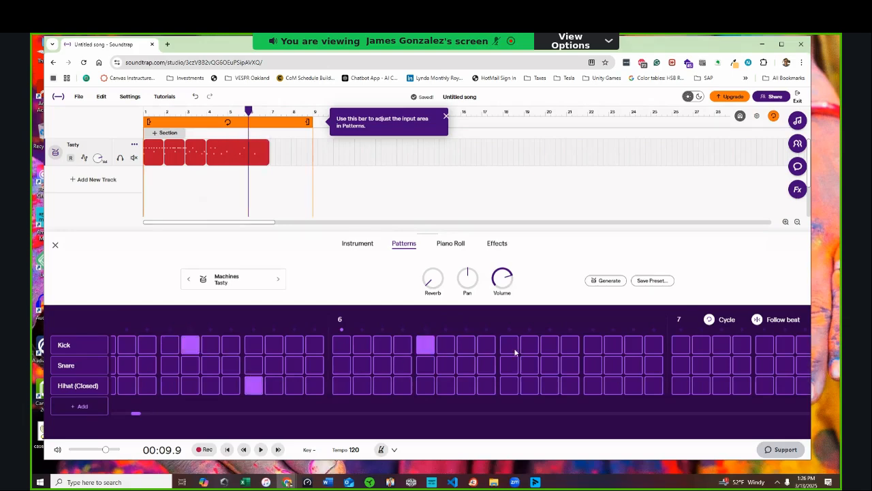
{"action": "left_click", "coordinate": [593, 344]}
{"action": "left_click", "coordinate": [701, 344]}
- Add Hihat (Closed) notes on steps 2 and 12 of bar 6, and Snare notes on bar 6 step 1 and bar 5 step 15
{"action": "left_click", "coordinate": [570, 385]}
{"action": "left_click", "coordinate": [362, 385]}
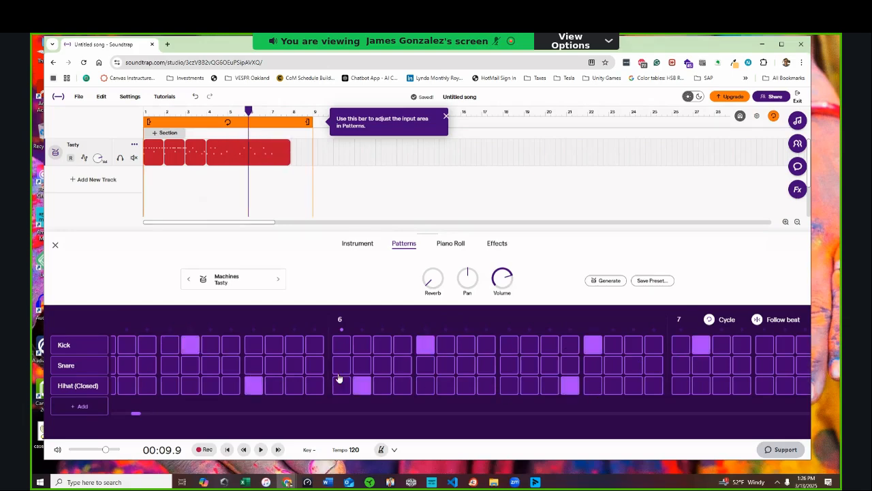
{"action": "left_click", "coordinate": [342, 366]}
{"action": "left_click", "coordinate": [294, 366]}
- In bar 8, add Kick notes on steps 2, 6 and 14 and Hihat (Closed) notes on steps 7 and 14
{"action": "left_click_drag", "start_coordinate": [137, 413], "coordinate": [146, 411]}
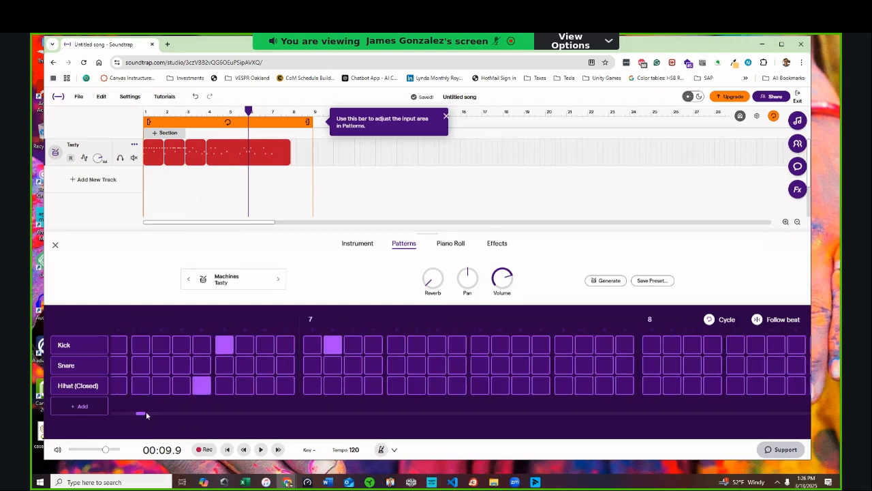
{"action": "left_click", "coordinate": [671, 344]}
{"action": "left_click", "coordinate": [755, 344]}
{"action": "left_click", "coordinate": [775, 385]}
{"action": "left_click_drag", "start_coordinate": [137, 414], "coordinate": [146, 415]}
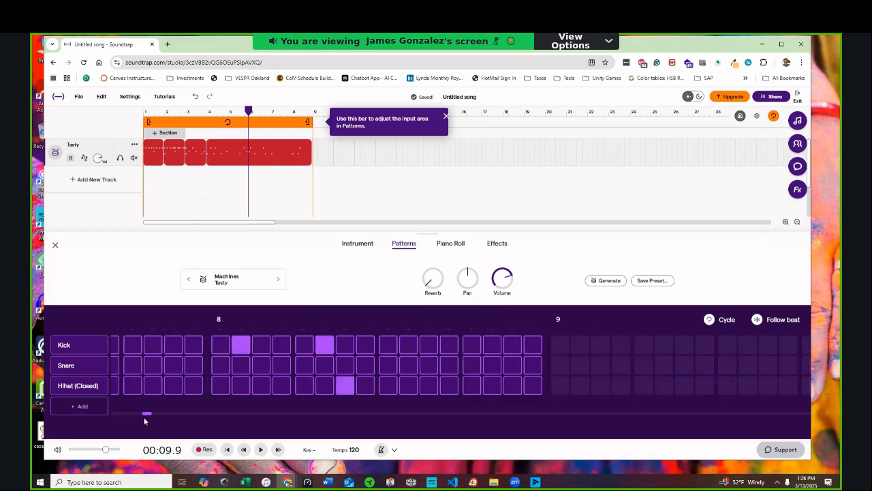
{"action": "left_click", "coordinate": [462, 344]}
{"action": "left_click", "coordinate": [462, 385]}
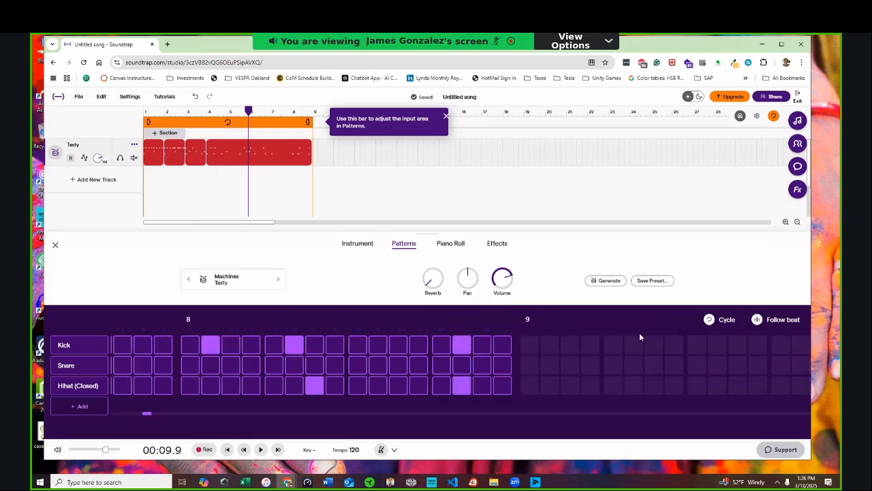
- Play the eight-bar beat from the start to hear the pattern, and pause it
{"action": "left_click", "coordinate": [227, 450]}
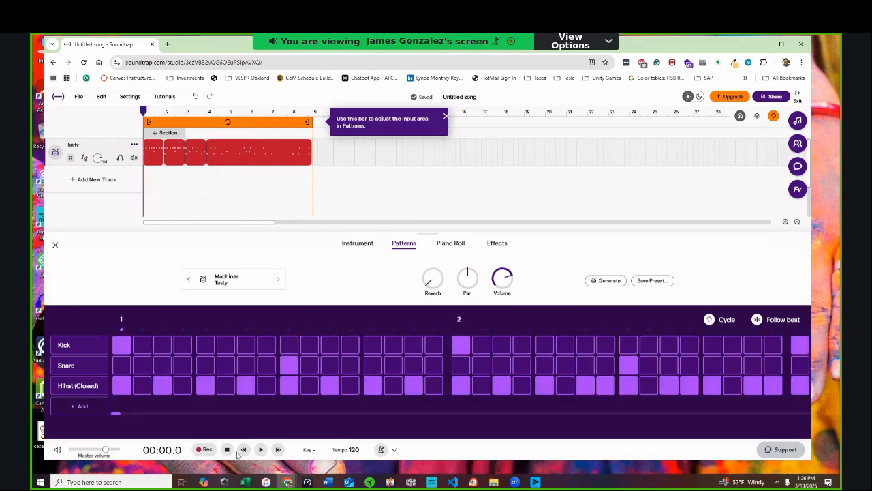
{"action": "left_click", "coordinate": [261, 449]}
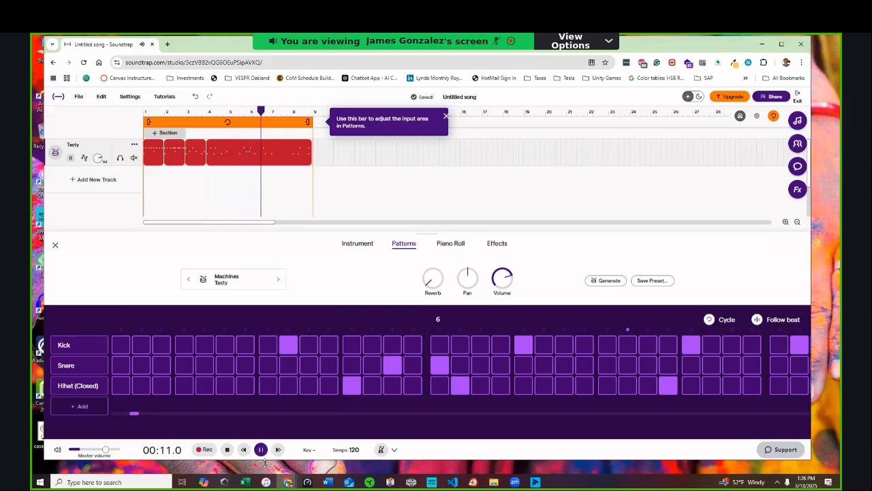
{"action": "left_click", "coordinate": [261, 449]}
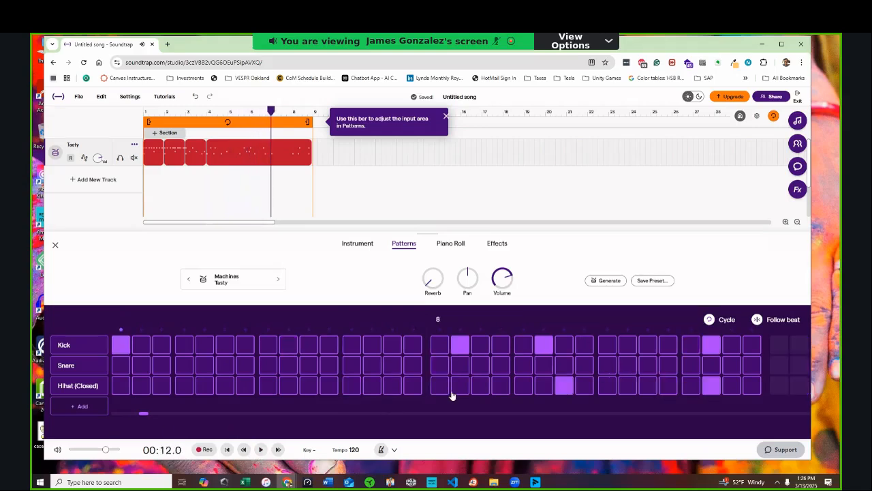
- Add Snare notes on bar 1 steps 2, 4, 10 and 12 and bar 2 steps 2 and 5, and remove bar 1 step 9's Snare
{"action": "left_click_drag", "start_coordinate": [128, 418], "coordinate": [93, 422]}
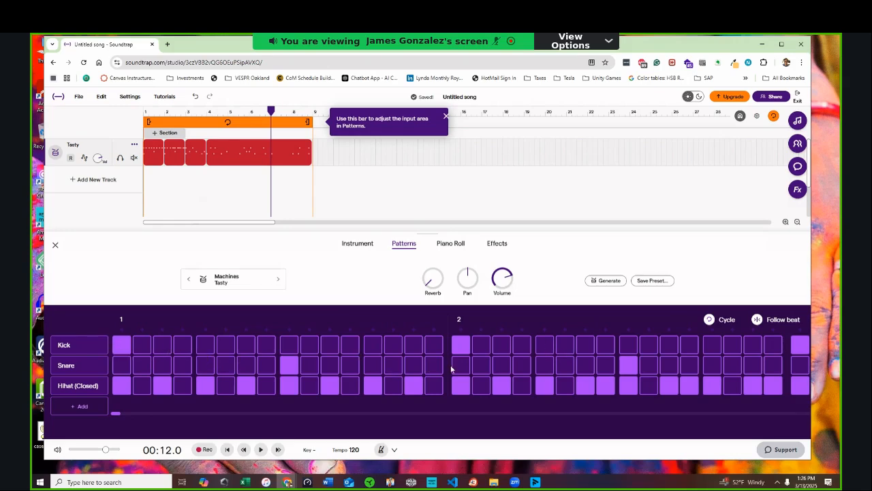
{"action": "left_click", "coordinate": [142, 366]}
{"action": "left_click", "coordinate": [182, 366]}
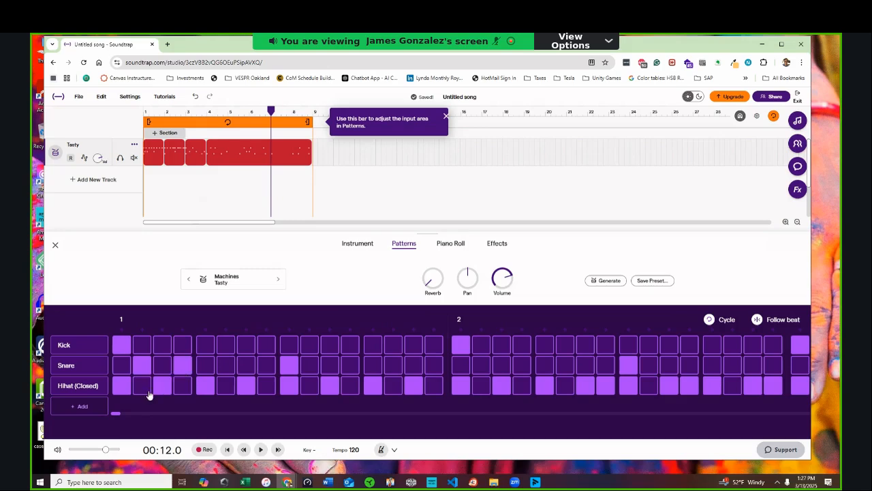
{"action": "left_click", "coordinate": [298, 370]}
{"action": "left_click", "coordinate": [307, 370]}
{"action": "left_click", "coordinate": [348, 370]}
{"action": "left_click", "coordinate": [483, 369]}
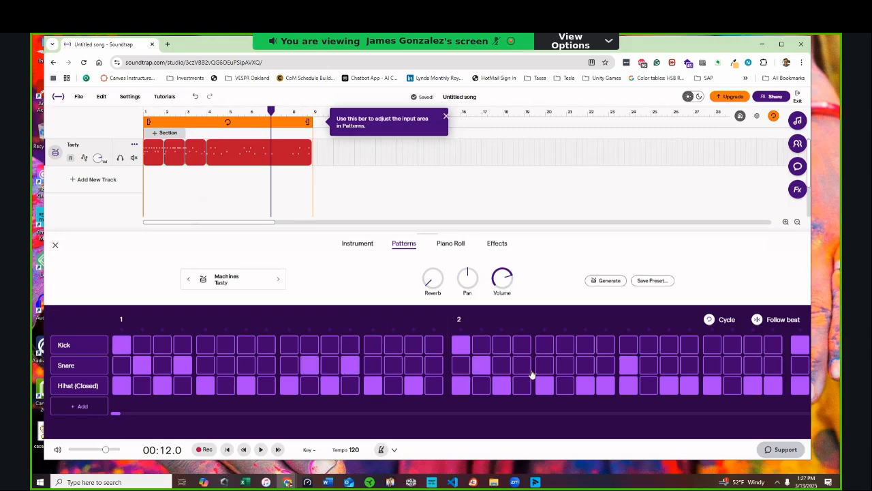
{"action": "left_click", "coordinate": [542, 370]}
- Play back the revised Snare pattern from the beginning of the song and pause it
{"action": "left_click", "coordinate": [232, 450]}
{"action": "left_click", "coordinate": [258, 451]}
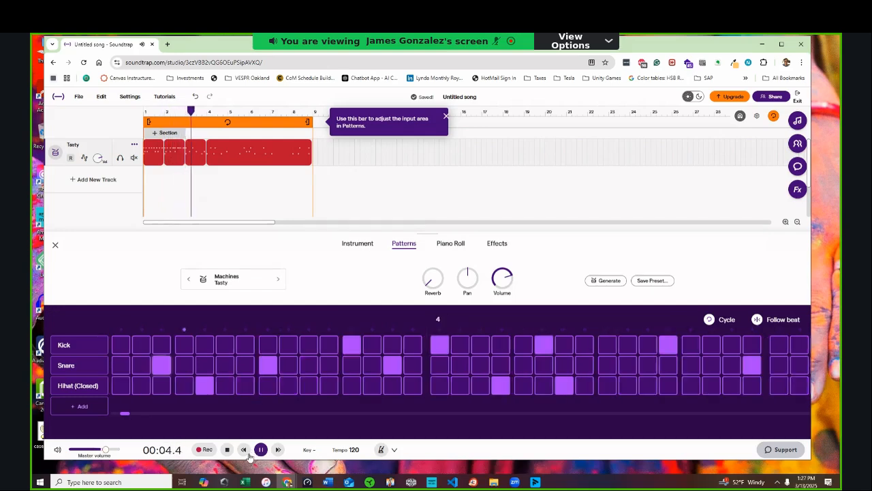
{"action": "left_click", "coordinate": [259, 450]}
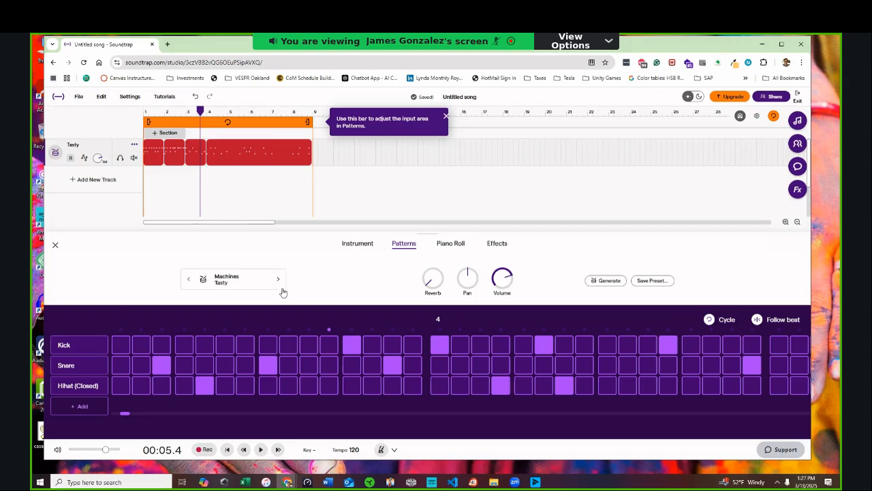
- Paint extra notes across the Kick, Snare and Hihat (Closed) rows on bar 3 steps 5 to 15 and bar 8 steps 8 to 13
{"action": "left_click_drag", "start_coordinate": [184, 345], "coordinate": [394, 386]}
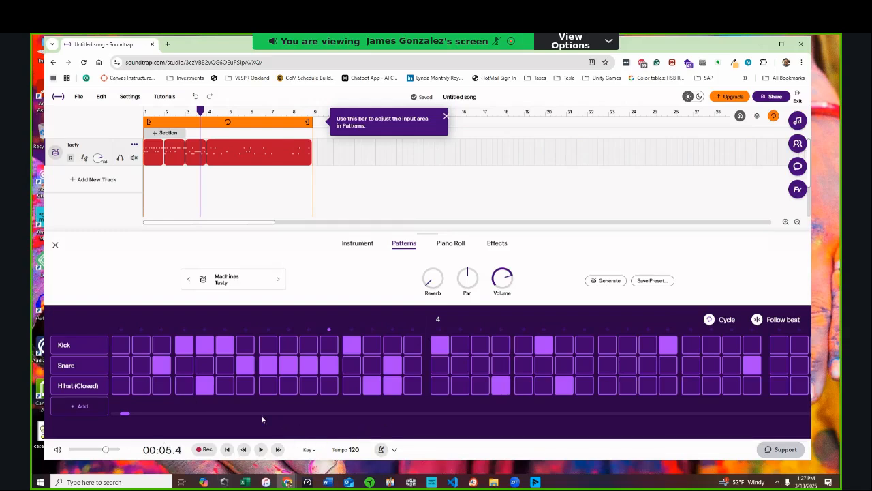
{"action": "left_click_drag", "start_coordinate": [128, 415], "coordinate": [155, 418]}
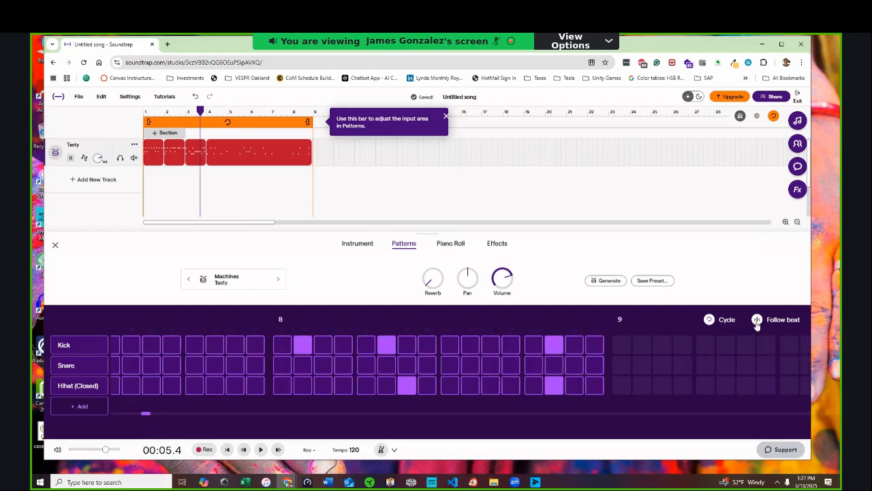
{"action": "mouse_move", "coordinate": [535, 385]}
{"action": "left_mouse_down"}
{"action": "mouse_move", "coordinate": [442, 342]}
{"action": "mouse_move", "coordinate": [420, 345]}
{"action": "left_mouse_up"}
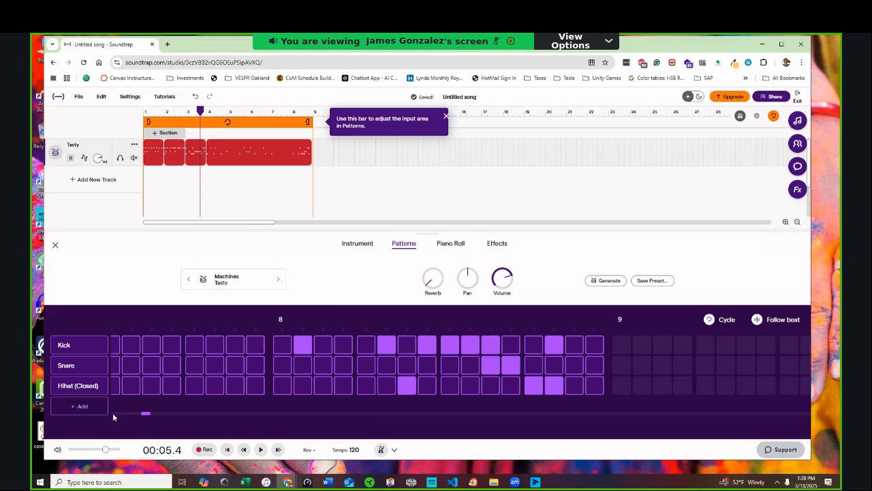
- Turn on the metronome and look at its sound, volume and count-in options
{"action": "left_click_drag", "start_coordinate": [144, 414], "coordinate": [106, 416]}
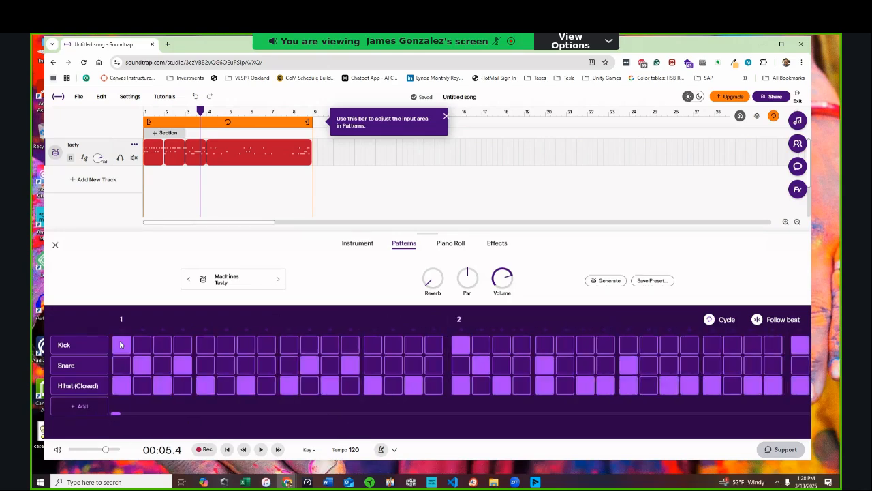
{"action": "left_click", "coordinate": [380, 450]}
{"action": "left_click", "coordinate": [394, 450]}
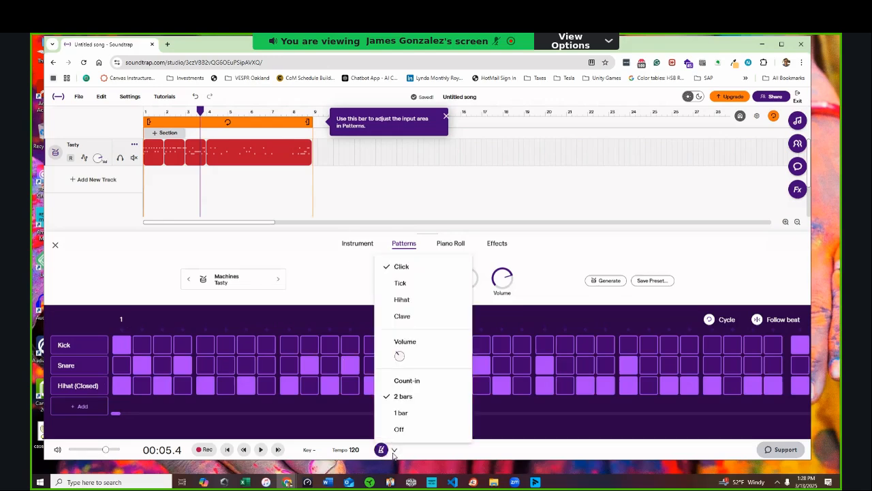
{"action": "left_click", "coordinate": [349, 297]}
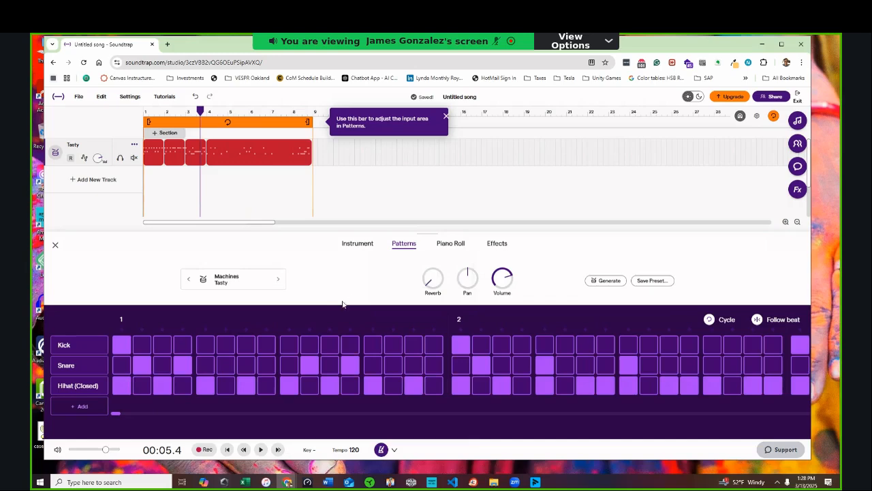
- Remove every Kick, Snare and Hihat (Closed) note from bar 1
{"action": "left_click", "coordinate": [127, 345]}
{"action": "left_click", "coordinate": [124, 384]}
{"action": "left_click", "coordinate": [162, 386]}
{"action": "left_click", "coordinate": [183, 366]}
{"action": "left_click", "coordinate": [205, 386]}
{"action": "left_click", "coordinate": [246, 386]}
{"action": "left_click", "coordinate": [289, 386]}
{"action": "left_click", "coordinate": [309, 365]}
{"action": "left_click", "coordinate": [330, 386]}
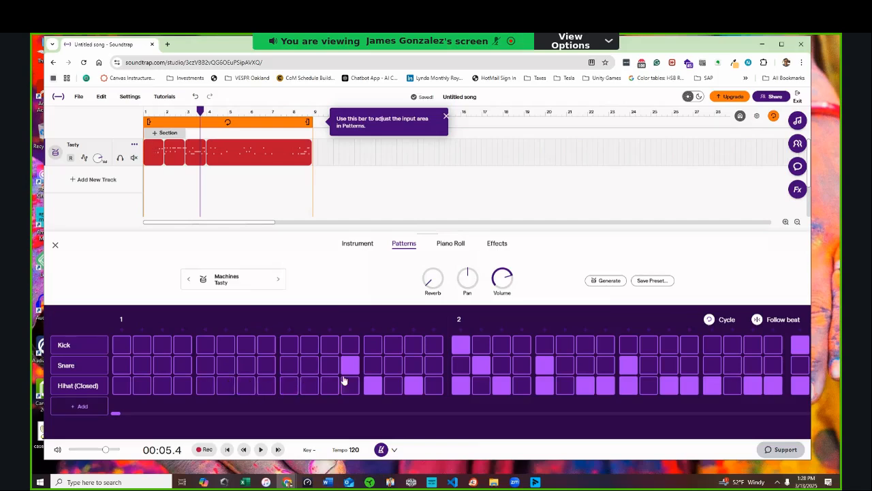
{"action": "left_click", "coordinate": [350, 365]}
{"action": "left_click", "coordinate": [373, 385]}
{"action": "left_click", "coordinate": [413, 390]}
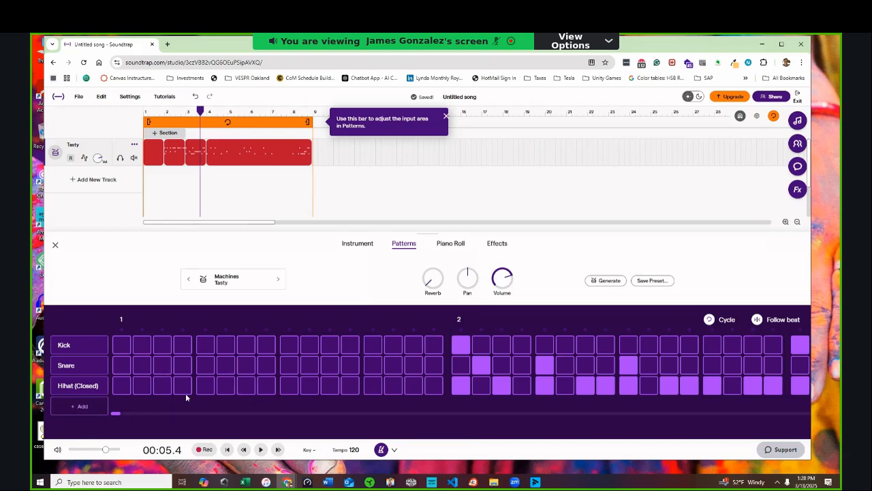
- Add a Hihat (Open) row and remove all Kick, Snare and Hihat (Closed) notes from steps 1 to 9 of bar 2
{"action": "left_click", "coordinate": [78, 407]}
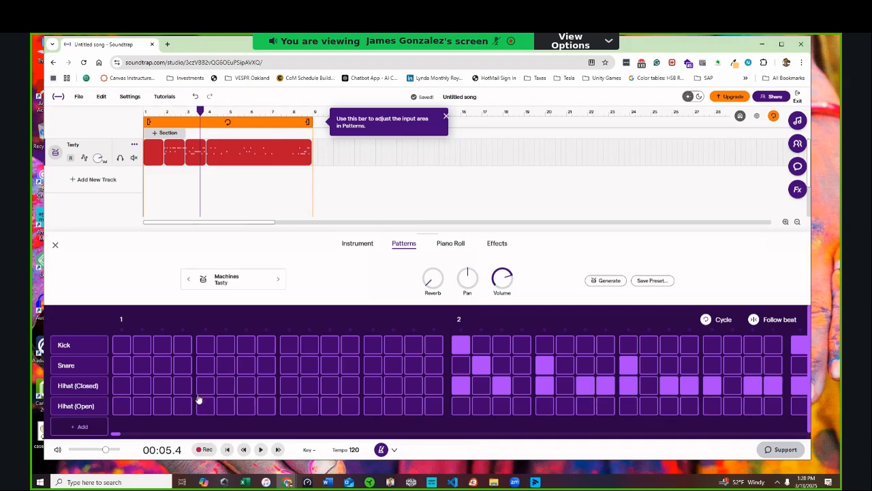
{"action": "left_click", "coordinate": [461, 346]}
{"action": "left_click", "coordinate": [482, 366]}
{"action": "left_click", "coordinate": [463, 387]}
{"action": "left_click", "coordinate": [504, 387]}
{"action": "left_click", "coordinate": [545, 367]}
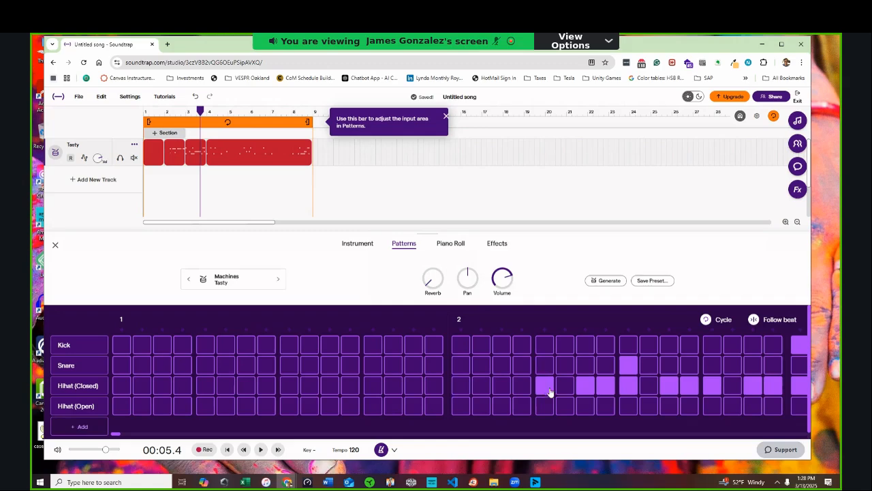
{"action": "left_click", "coordinate": [545, 387]}
{"action": "left_click", "coordinate": [586, 387]}
{"action": "left_click", "coordinate": [607, 387]}
{"action": "left_click", "coordinate": [629, 366]}
{"action": "left_click", "coordinate": [629, 387]}
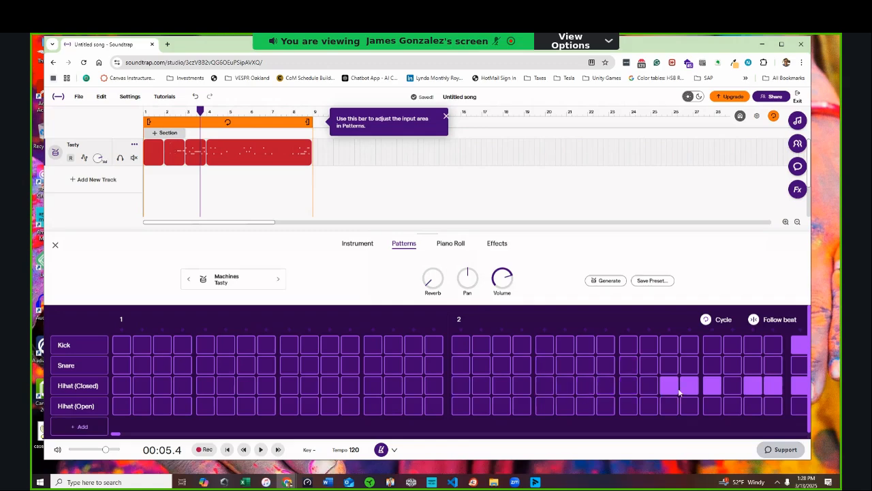
- Remove the Hihat (Closed) notes on steps 11, 12, 13, 15 and 16 of bar 2
{"action": "left_click", "coordinate": [674, 389]}
{"action": "left_click", "coordinate": [690, 387]}
{"action": "left_click", "coordinate": [711, 387]}
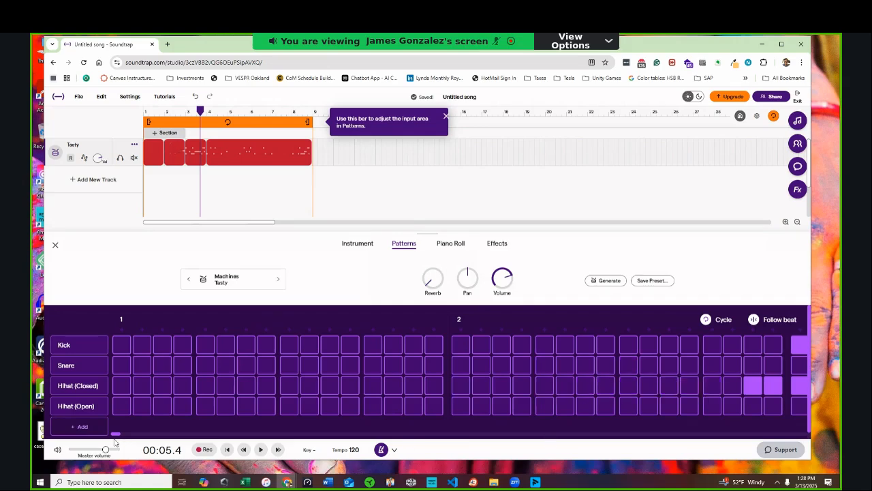
{"action": "left_click_drag", "start_coordinate": [117, 435], "coordinate": [124, 435]}
{"action": "left_click", "coordinate": [278, 387]}
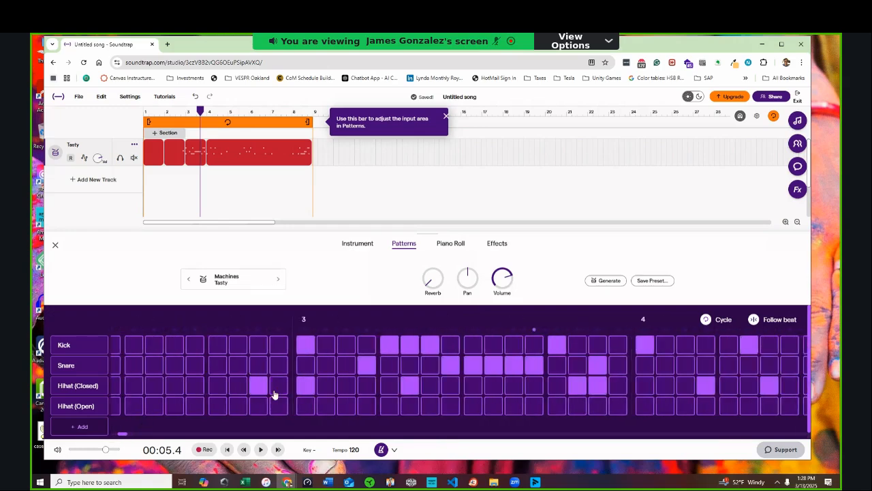
{"action": "left_click", "coordinate": [257, 386]}
- Erase all notes in bars 3, 4 and 5, plus the notes on the first two steps of bar 6
{"action": "left_click", "coordinate": [305, 386]}
{"action": "left_click", "coordinate": [305, 345]}
{"action": "left_click", "coordinate": [367, 365]}
{"action": "mouse_move", "coordinate": [388, 349]}
{"action": "left_mouse_down"}
{"action": "mouse_move", "coordinate": [537, 372]}
{"action": "mouse_move", "coordinate": [411, 385]}
{"action": "left_mouse_up"}
{"action": "mouse_move", "coordinate": [553, 351]}
{"action": "left_mouse_down"}
{"action": "mouse_move", "coordinate": [613, 397]}
{"action": "mouse_move", "coordinate": [619, 357]}
{"action": "mouse_move", "coordinate": [743, 353]}
{"action": "mouse_move", "coordinate": [789, 387]}
{"action": "mouse_move", "coordinate": [706, 385]}
{"action": "left_mouse_up"}
{"action": "left_click_drag", "start_coordinate": [122, 434], "coordinate": [129, 434]}
{"action": "mouse_move", "coordinate": [394, 367]}
{"action": "left_mouse_down"}
{"action": "mouse_move", "coordinate": [339, 349]}
{"action": "mouse_move", "coordinate": [616, 346]}
{"action": "mouse_move", "coordinate": [687, 386]}
{"action": "mouse_move", "coordinate": [755, 366]}
{"action": "mouse_move", "coordinate": [801, 387]}
{"action": "left_mouse_up"}
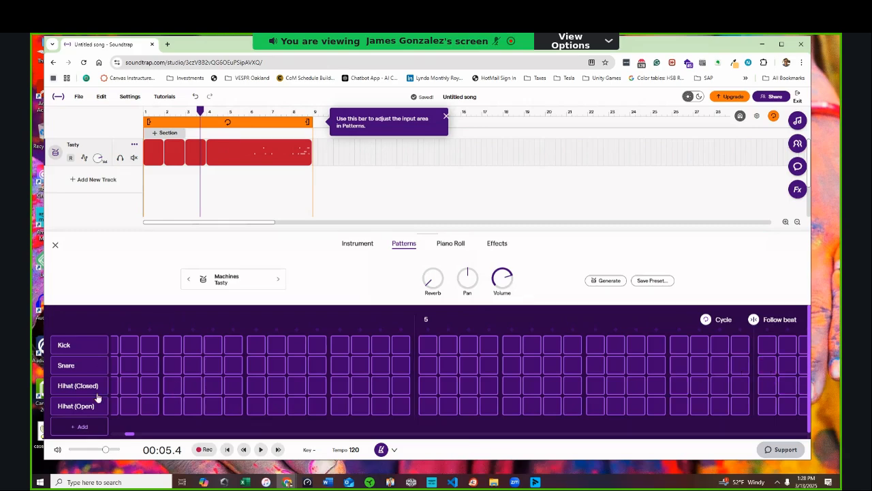
- Add Hihat (Closed) notes on every odd step of bar 1, from step 1 to step 15
{"action": "left_click_drag", "start_coordinate": [130, 437], "coordinate": [91, 432]}
{"action": "left_click", "coordinate": [122, 389]}
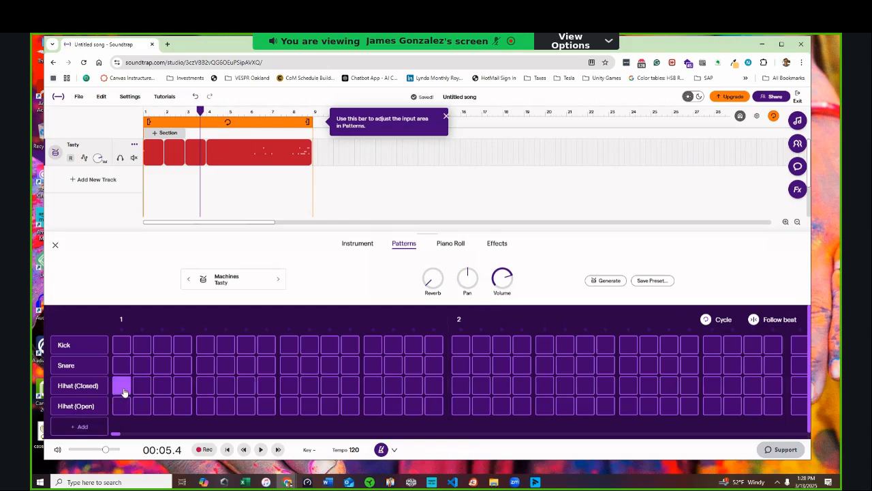
{"action": "left_click", "coordinate": [162, 388]}
{"action": "left_click", "coordinate": [204, 387]}
{"action": "left_click", "coordinate": [246, 388]}
{"action": "left_click", "coordinate": [290, 393]}
{"action": "left_click", "coordinate": [330, 393]}
{"action": "left_click", "coordinate": [372, 390]}
{"action": "left_click", "coordinate": [413, 388]}
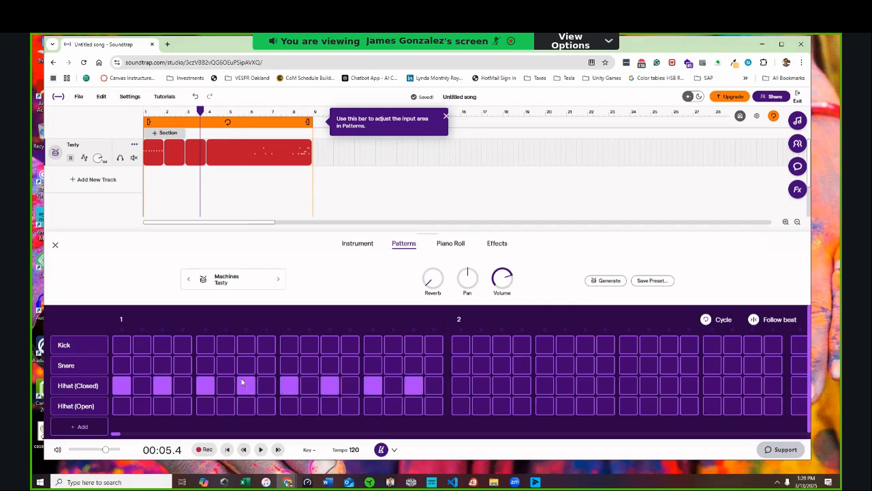
- In bar 1, alternate Kick notes on steps 1, 3, 5, 7, 9 and 11 with Snare notes on steps 2, 4, 6, 8, 10 and 12
{"action": "left_click", "coordinate": [120, 350]}
{"action": "left_click", "coordinate": [139, 370]}
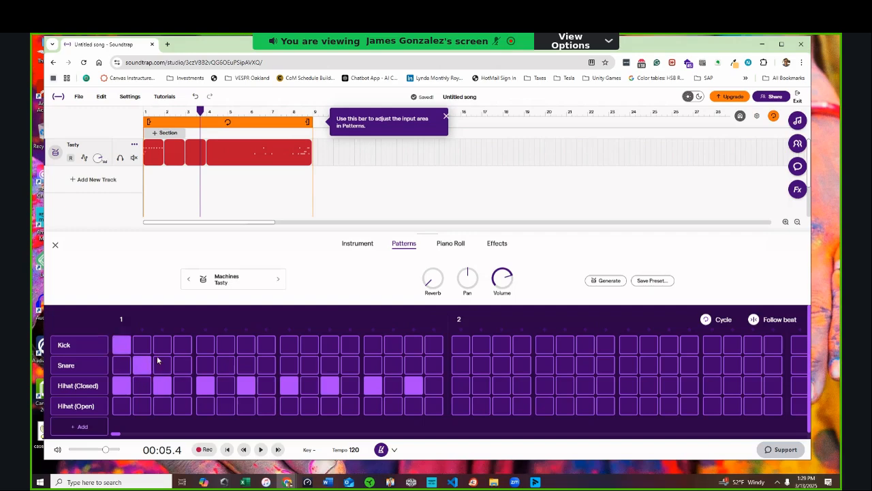
{"action": "left_click", "coordinate": [162, 349]}
{"action": "left_click", "coordinate": [182, 368]}
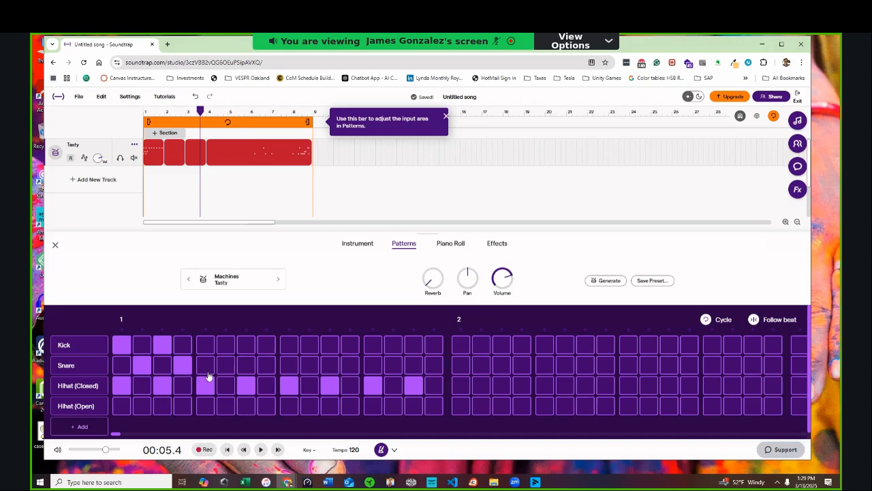
{"action": "left_click", "coordinate": [208, 345]}
{"action": "left_click", "coordinate": [226, 367]}
{"action": "left_click", "coordinate": [246, 347]}
{"action": "left_click", "coordinate": [289, 348]}
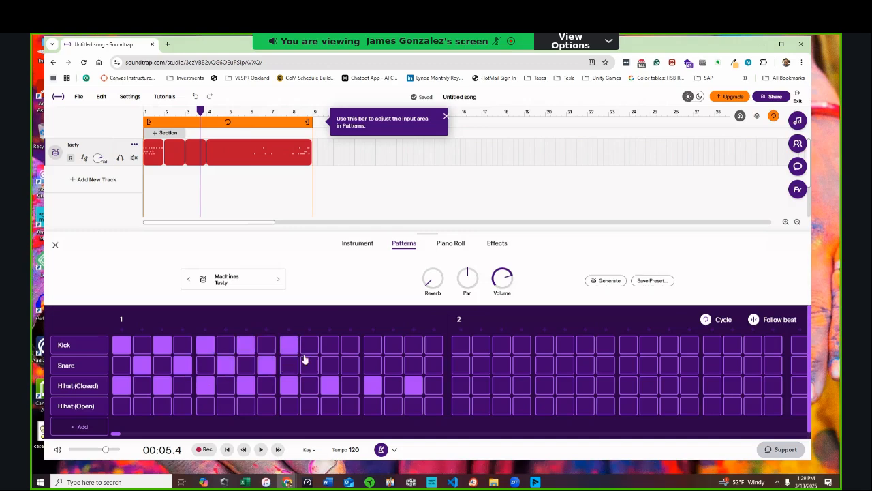
{"action": "left_click", "coordinate": [310, 366]}
{"action": "left_click", "coordinate": [330, 348]}
{"action": "left_click", "coordinate": [349, 369]}
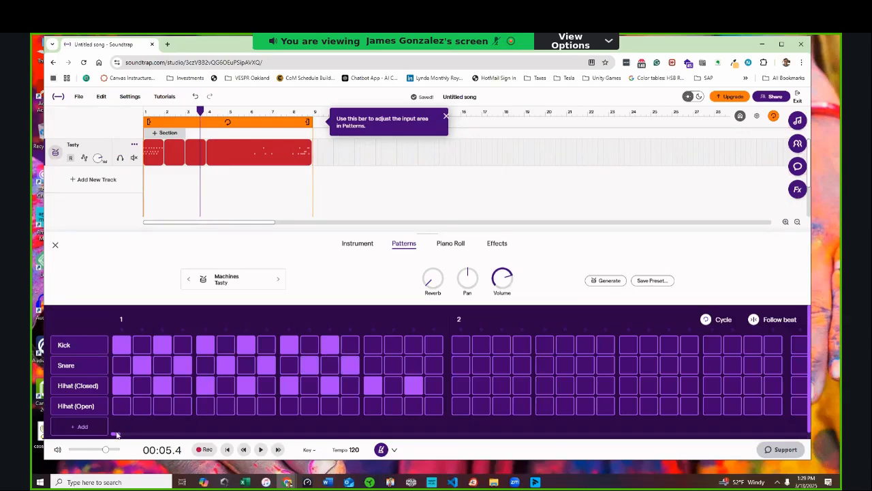
- Play the new bar 1 pattern from the start with the metronome, and stop playback
{"action": "left_click", "coordinate": [256, 449]}
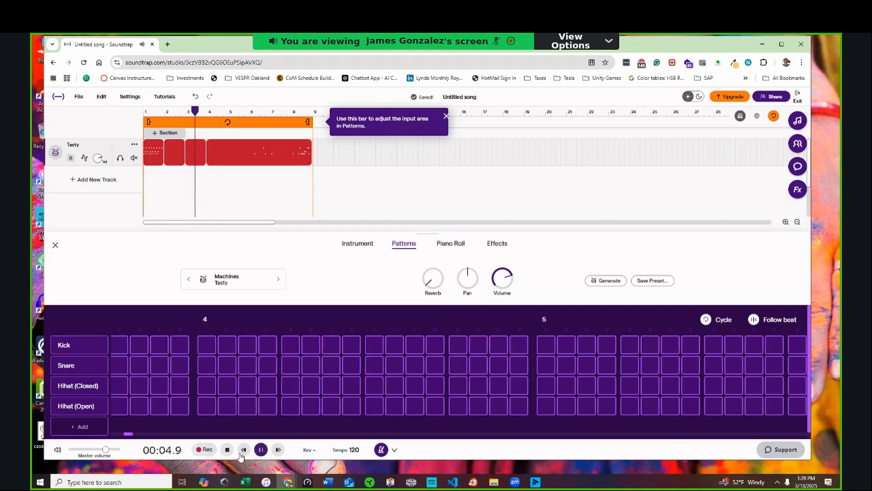
{"action": "left_click", "coordinate": [228, 449]}
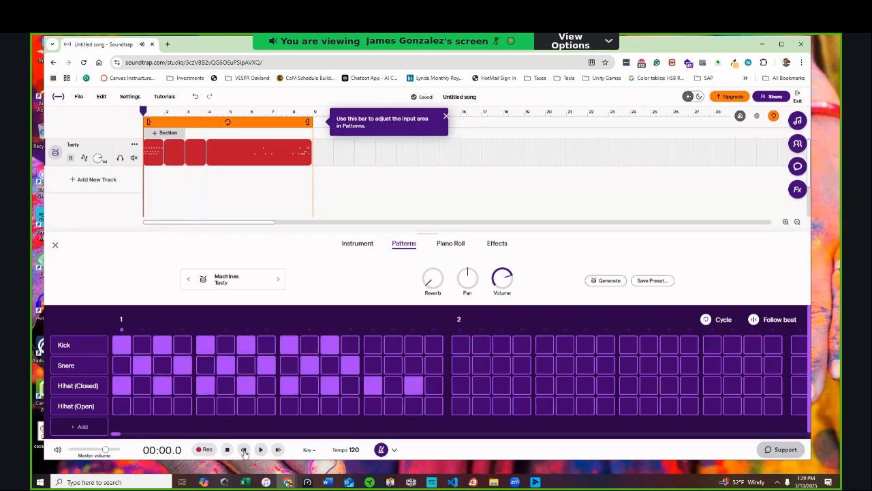
{"action": "left_click", "coordinate": [261, 450]}
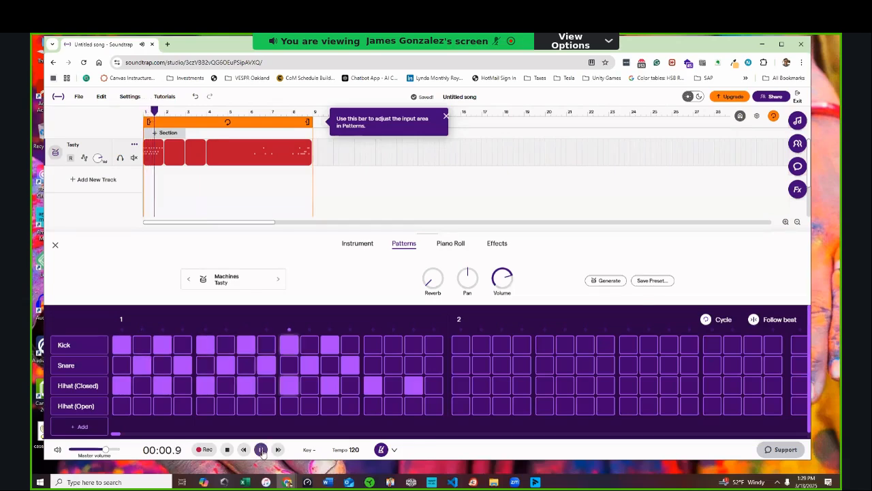
{"action": "left_click", "coordinate": [228, 449]}
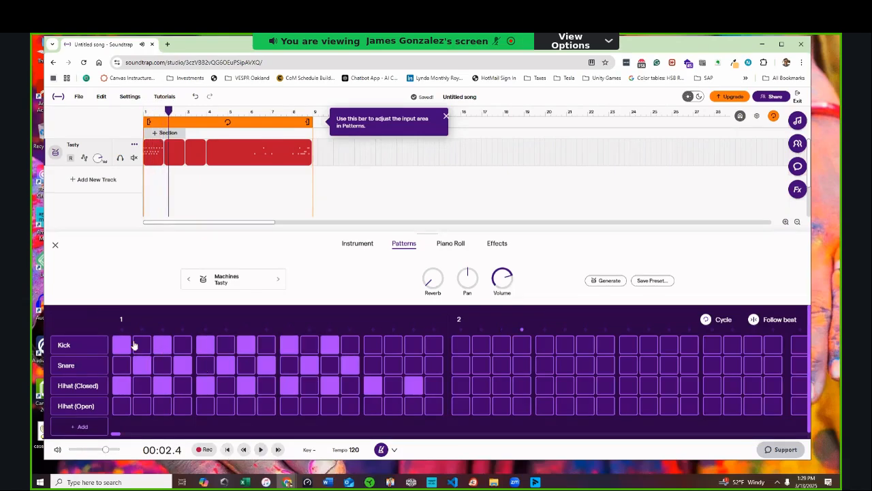
- In bar 1, remove the Kick notes on steps 3, 5, 7 and 9 and the Snare notes on steps 2, 6 and 10
{"action": "left_click", "coordinate": [168, 346]}
{"action": "left_click", "coordinate": [206, 348]}
{"action": "left_click", "coordinate": [247, 346]}
{"action": "left_click", "coordinate": [288, 348]}
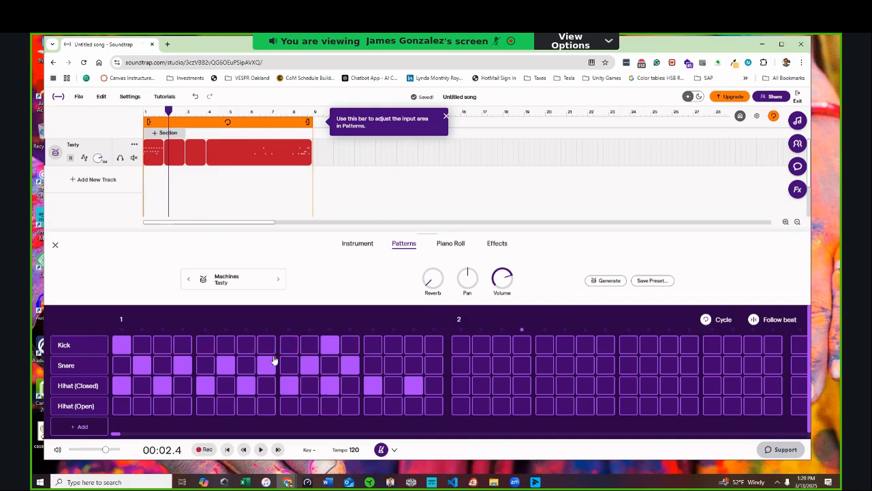
{"action": "left_click", "coordinate": [147, 368]}
{"action": "left_click", "coordinate": [222, 367]}
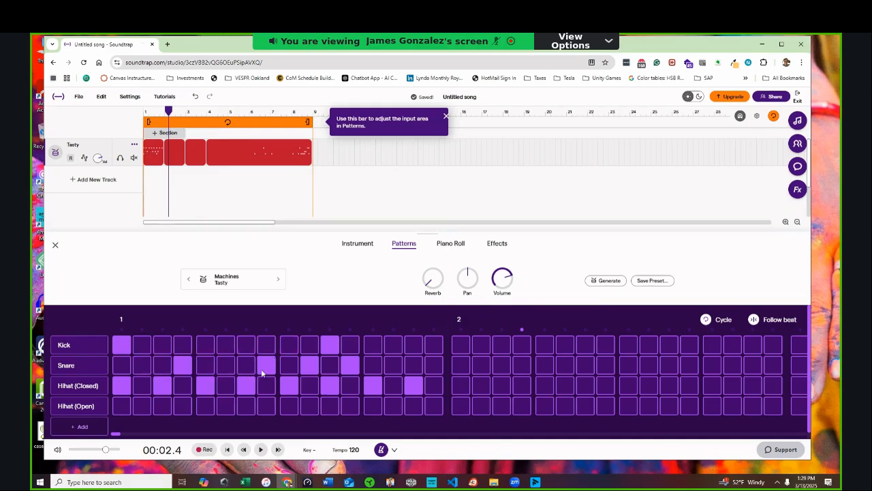
{"action": "left_click", "coordinate": [309, 366]}
- Add Snare notes on bar 1 step 16 and bar 2 steps 4, 8 and 12, and Kick notes on bar 2 steps 1 and 9
{"action": "left_click", "coordinate": [435, 366]}
{"action": "left_click", "coordinate": [522, 366]}
{"action": "left_click", "coordinate": [605, 365]}
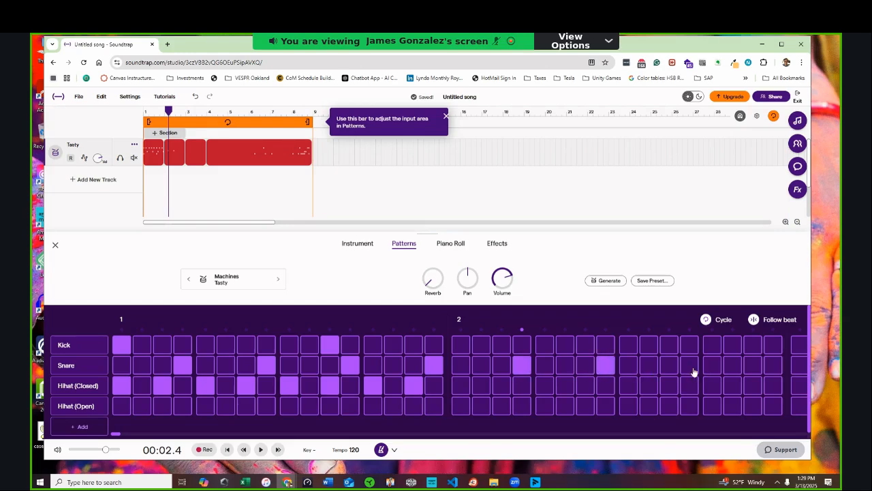
{"action": "left_click", "coordinate": [692, 368]}
{"action": "left_click", "coordinate": [460, 345]}
{"action": "left_click", "coordinate": [624, 343]}
- Play the pattern from the start to hear the new kicks and snares in bar 2, and pause it
{"action": "left_click", "coordinate": [228, 452]}
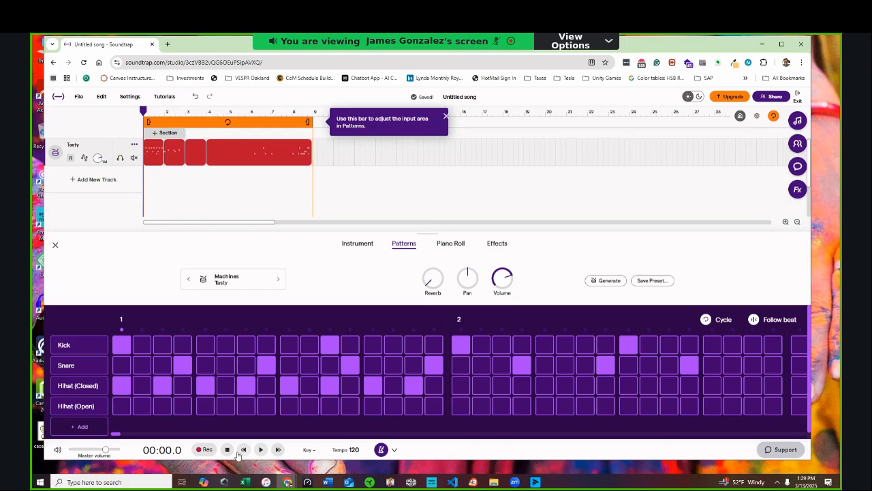
{"action": "left_click", "coordinate": [260, 450]}
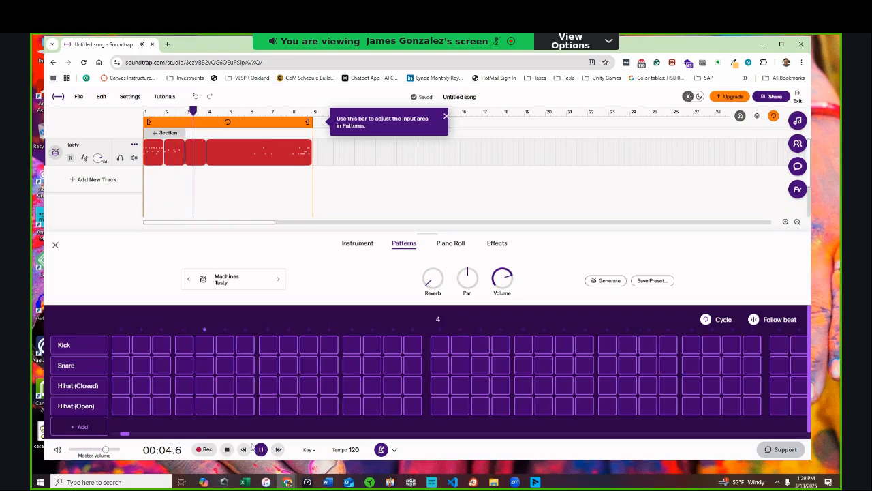
{"action": "left_click", "coordinate": [260, 450]}
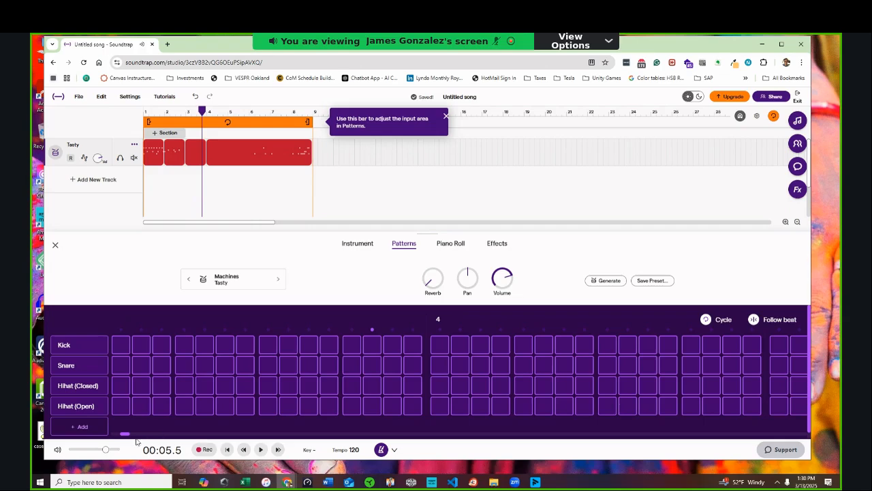
- In bar 2, add Hihat (Closed) notes on steps 1, 3, 5, 7, 10, 12, 14 and 16
{"action": "left_click_drag", "start_coordinate": [124, 434], "coordinate": [104, 437]}
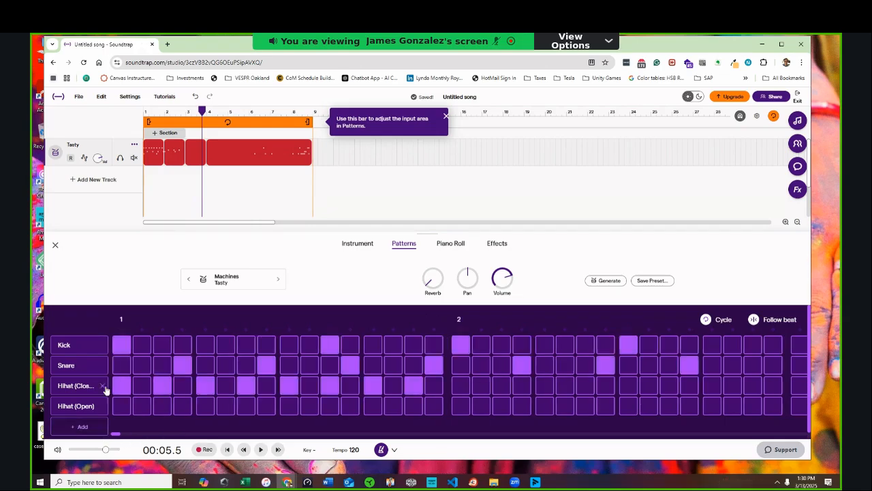
{"action": "left_click", "coordinate": [459, 389]}
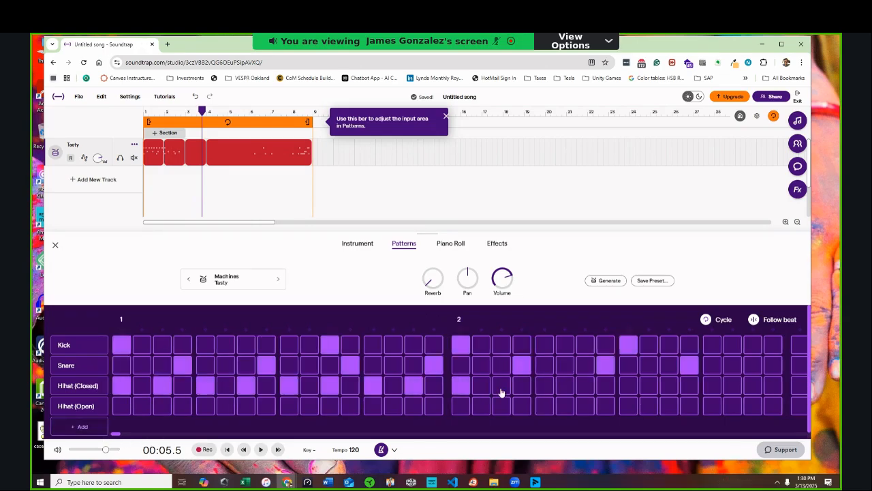
{"action": "left_click", "coordinate": [502, 390]}
{"action": "left_click", "coordinate": [584, 391]}
{"action": "left_click", "coordinate": [647, 394]}
{"action": "left_click", "coordinate": [689, 394]}
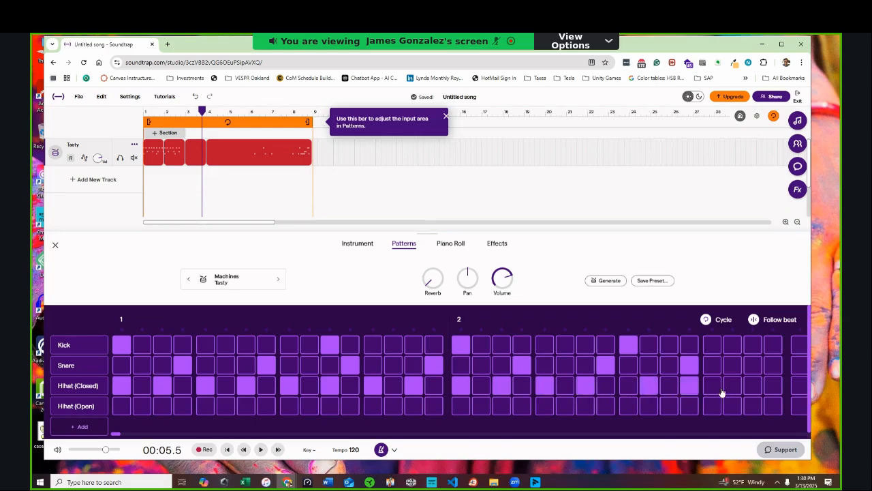
{"action": "left_click", "coordinate": [734, 387]}
{"action": "left_click", "coordinate": [776, 387]}
- Play the two-bar pattern with the added bar 2 hihats from the start, and stop playback
{"action": "left_click", "coordinate": [228, 450]}
{"action": "left_click", "coordinate": [259, 450]}
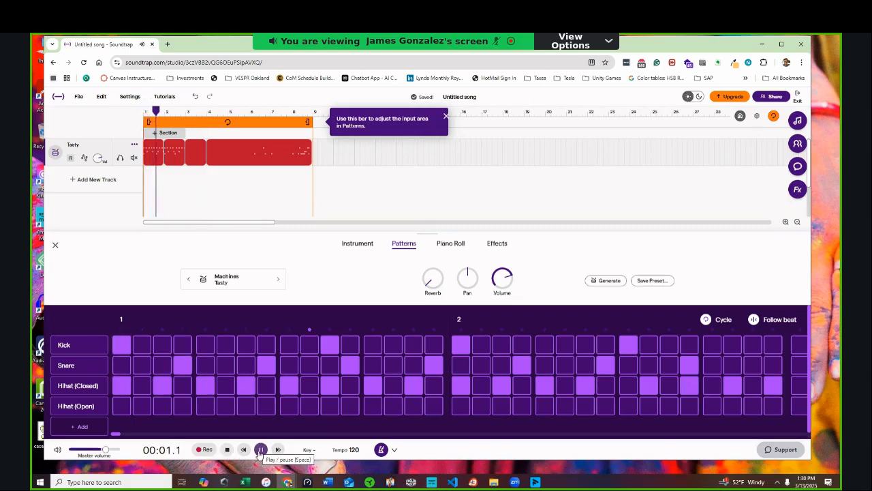
{"action": "left_click", "coordinate": [228, 450]}
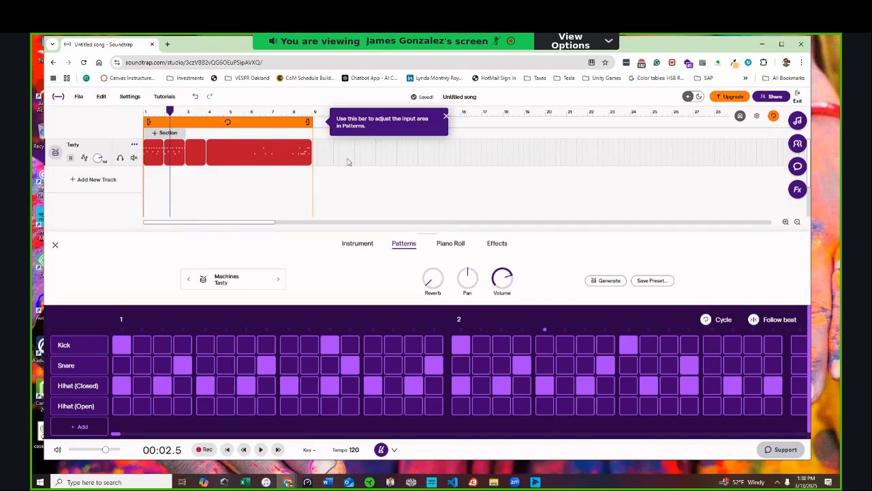
- Dismiss the tip about the Patterns input area and play the song from the start into the empty bars
{"action": "left_click", "coordinate": [447, 117]}
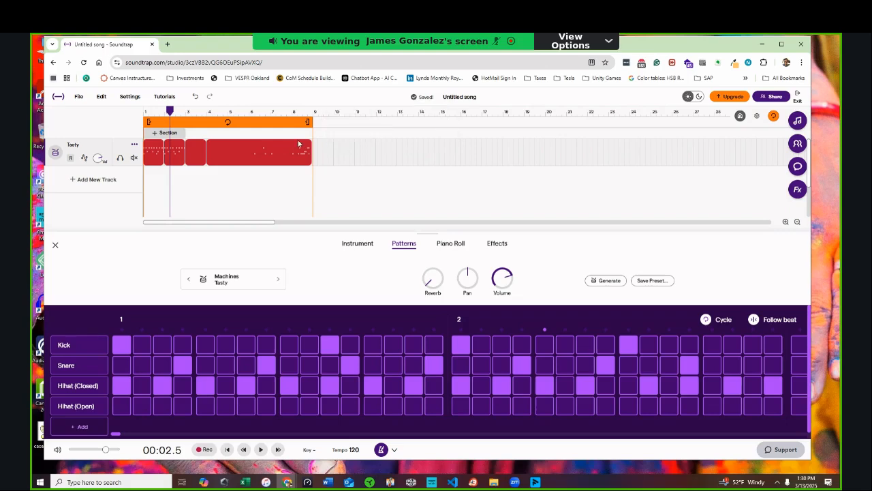
{"action": "mouse_move", "coordinate": [219, 159]}
{"action": "left_click_drag", "start_coordinate": [170, 112], "coordinate": [142, 114]}
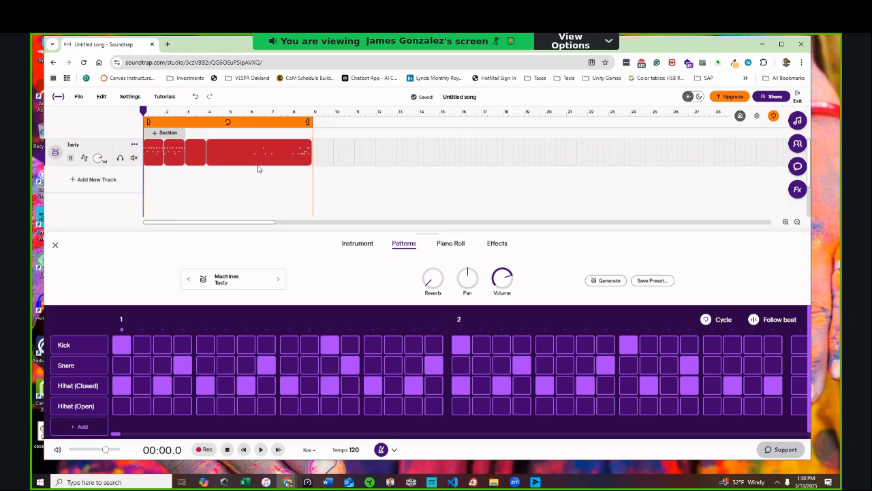
{"action": "left_click", "coordinate": [259, 453]}
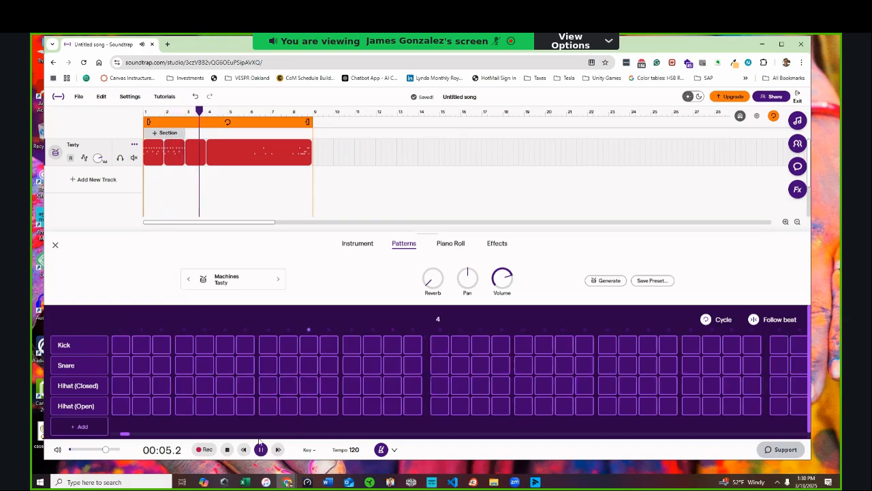
{"action": "key", "text": "space"}
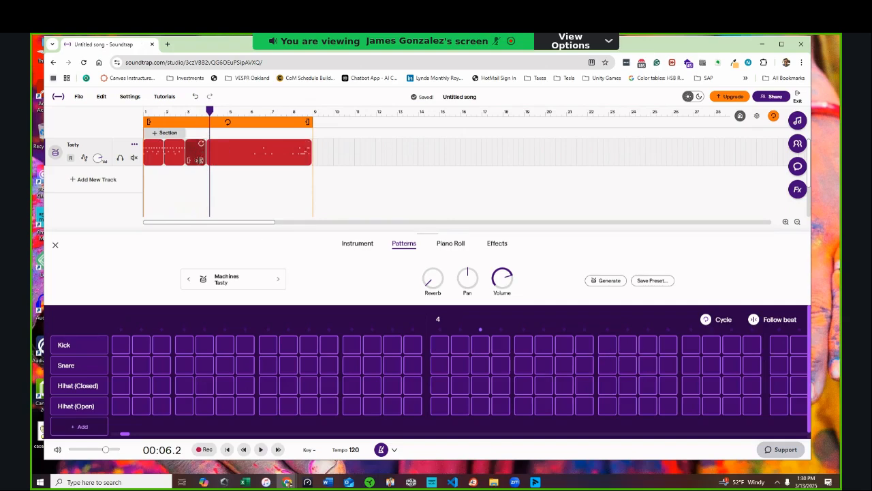
- Delete the bar 3 region and the long region covering bars 4 to 8 from the Tasty track
{"action": "left_click", "coordinate": [197, 160]}
{"action": "key", "text": "Delete"}
{"action": "left_click", "coordinate": [232, 157]}
{"action": "key", "text": "Delete"}
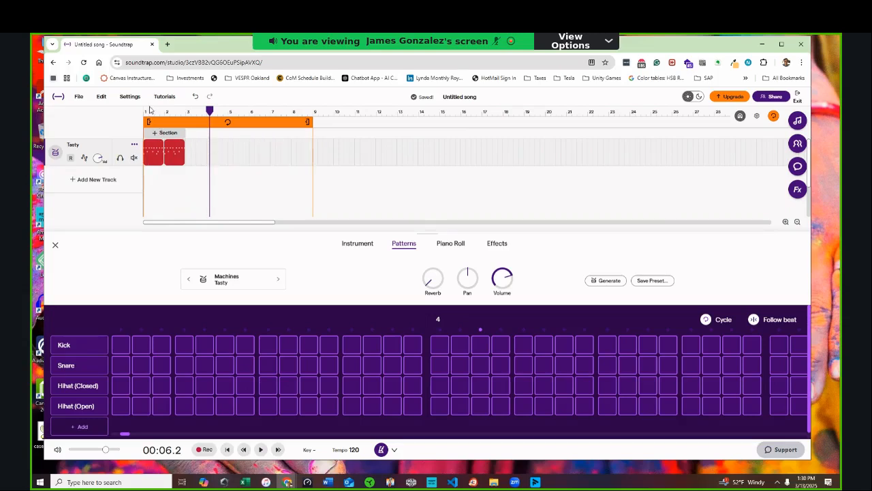
- Play the first bar of the remaining drum regions from the start, and stop playback
{"action": "left_click_drag", "start_coordinate": [209, 112], "coordinate": [142, 122]}
{"action": "key", "text": "space"}
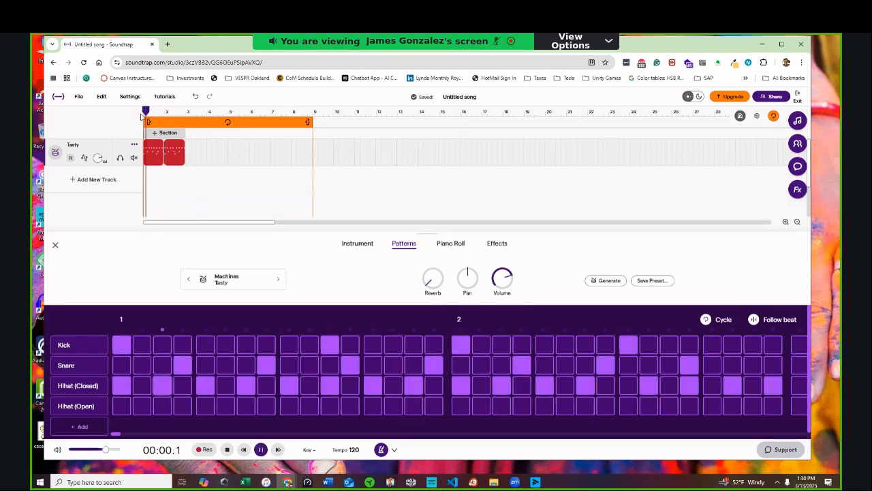
{"action": "key", "text": "space"}
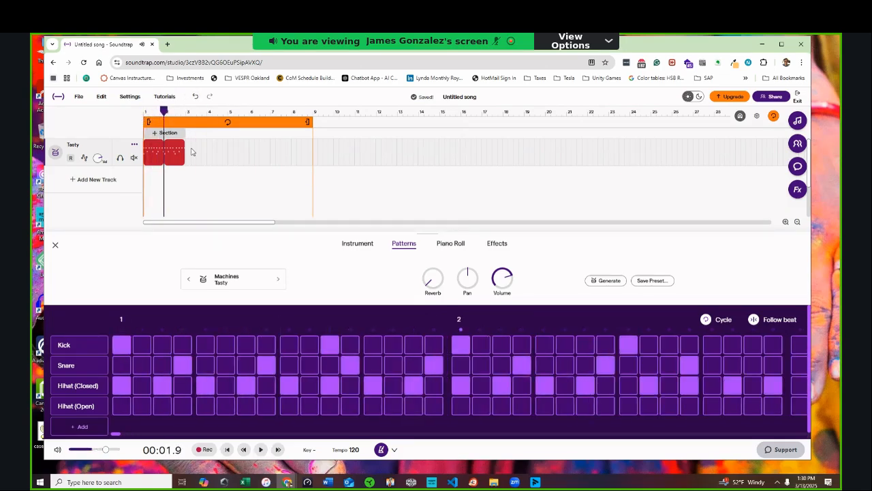
- Loop the two drum regions so they fill the Tasty track to the end of bar 8, and play them from the start
{"action": "left_click_drag", "start_coordinate": [179, 146], "coordinate": [232, 147]}
{"action": "left_click_drag", "start_coordinate": [159, 146], "coordinate": [310, 150]}
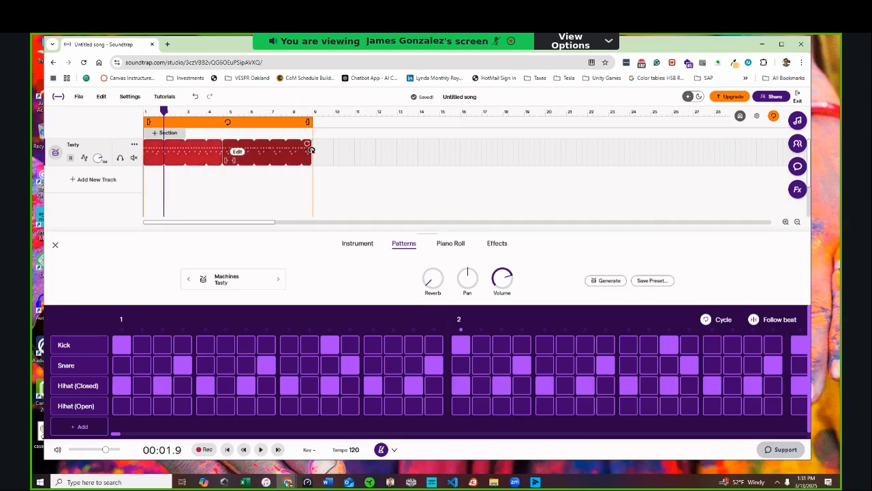
{"action": "left_click_drag", "start_coordinate": [164, 111], "coordinate": [124, 115]}
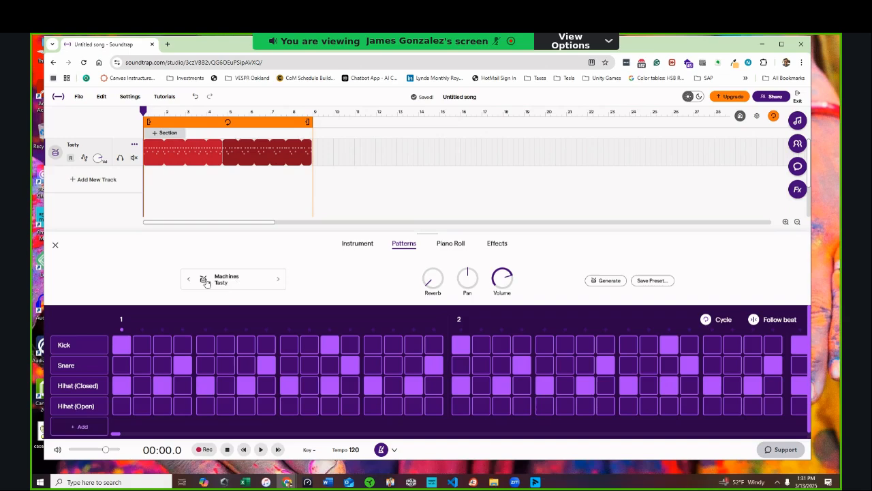
{"action": "left_click", "coordinate": [261, 449]}
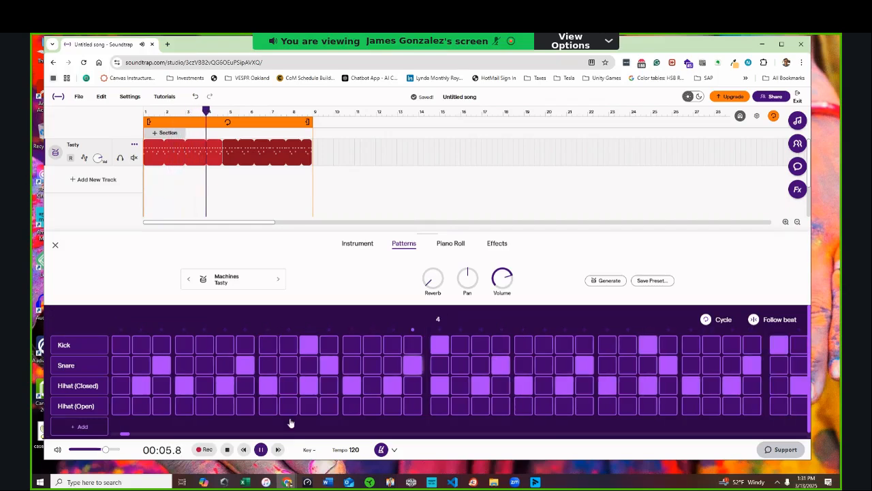
{"action": "left_click", "coordinate": [260, 449]}
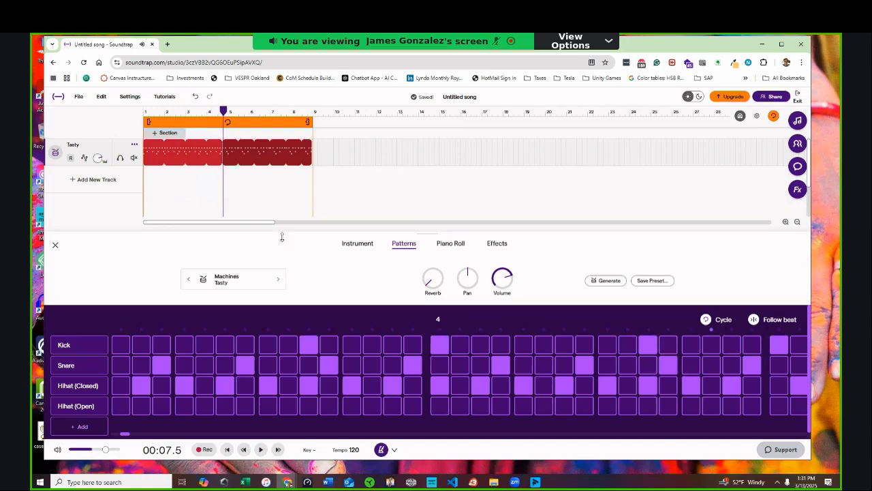
- Delete both looped drum regions to clear the Tasty track
{"action": "key", "text": "Delete"}
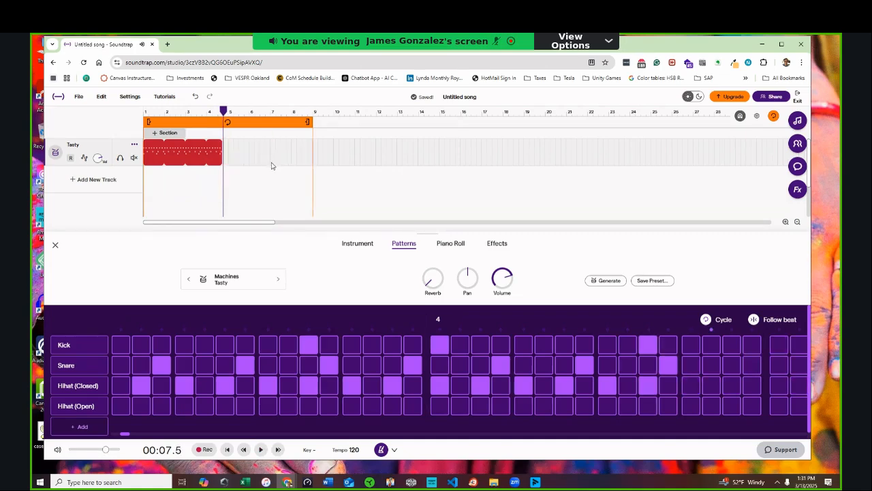
{"action": "key", "text": "Delete"}
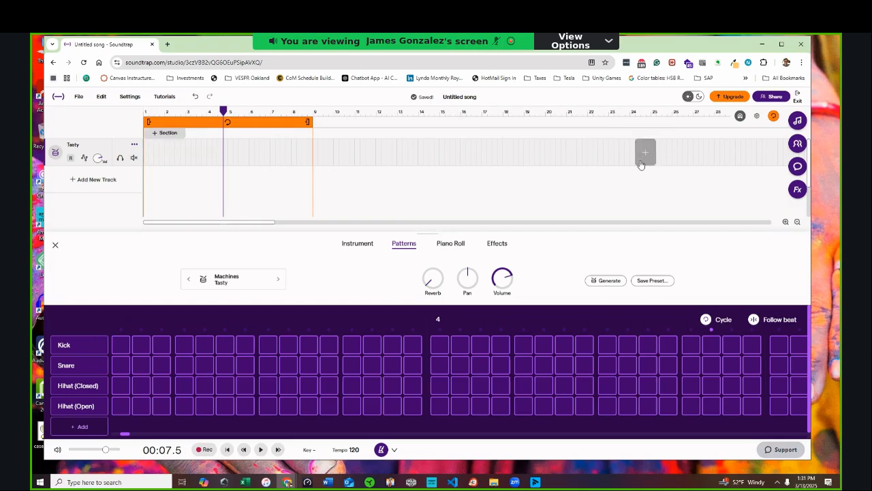
- Preview loops in the Drums category of the loop library and add 23 - Camden Rain 01 (Drums) on a new track at bar 1
{"action": "left_click", "coordinate": [798, 122]}
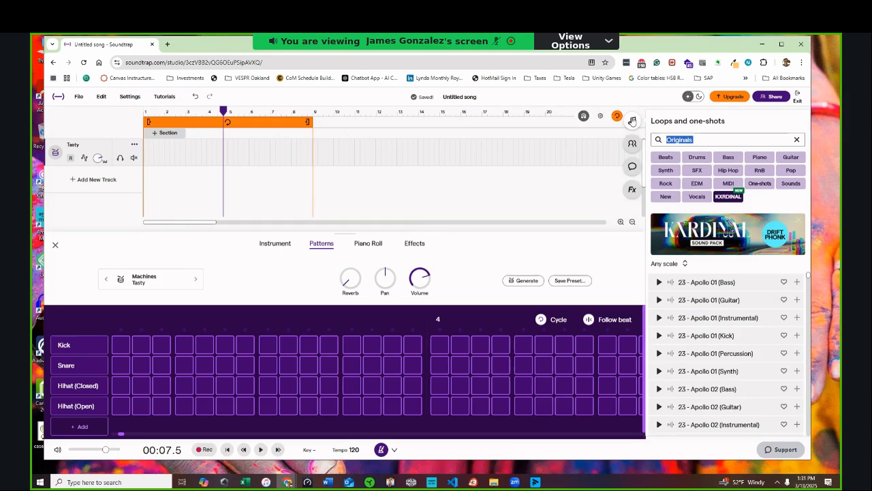
{"action": "left_click", "coordinate": [697, 158]}
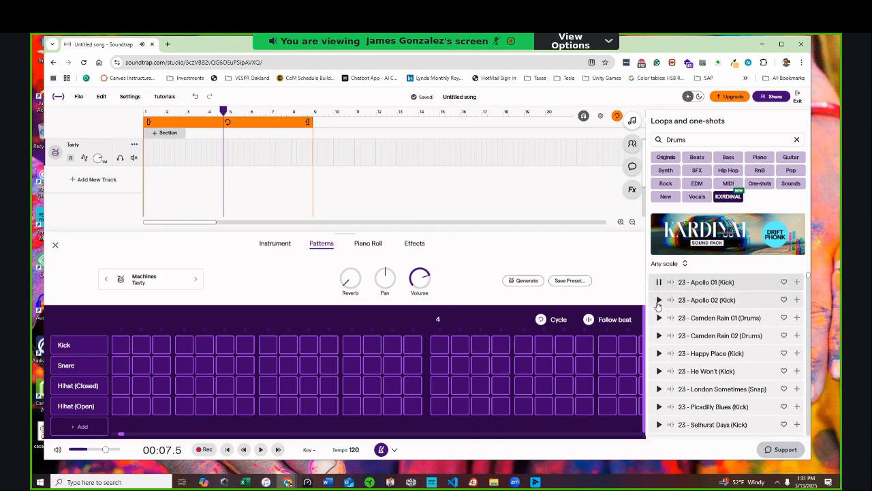
{"action": "left_click", "coordinate": [658, 301]}
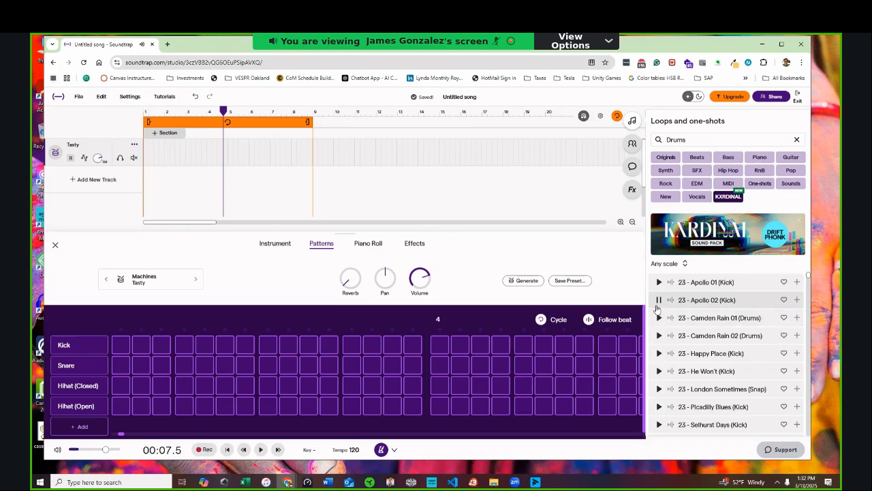
{"action": "left_click", "coordinate": [659, 317]}
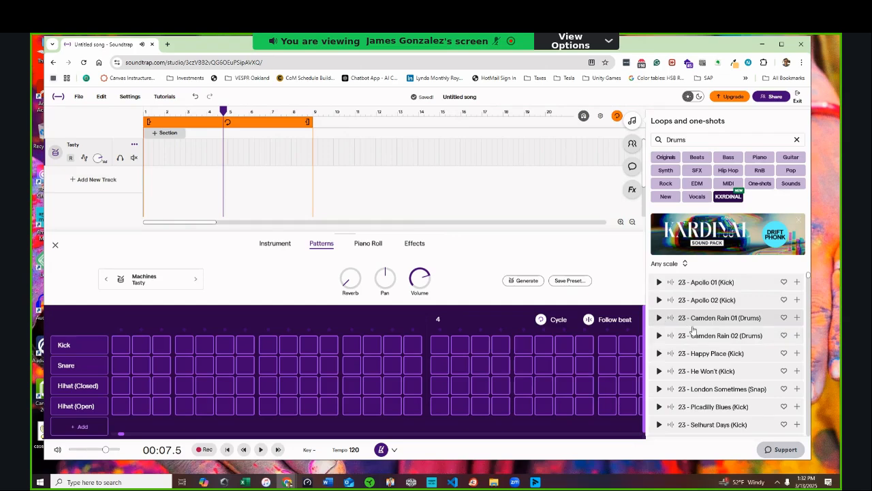
{"action": "left_click_drag", "start_coordinate": [706, 326], "coordinate": [149, 157]}
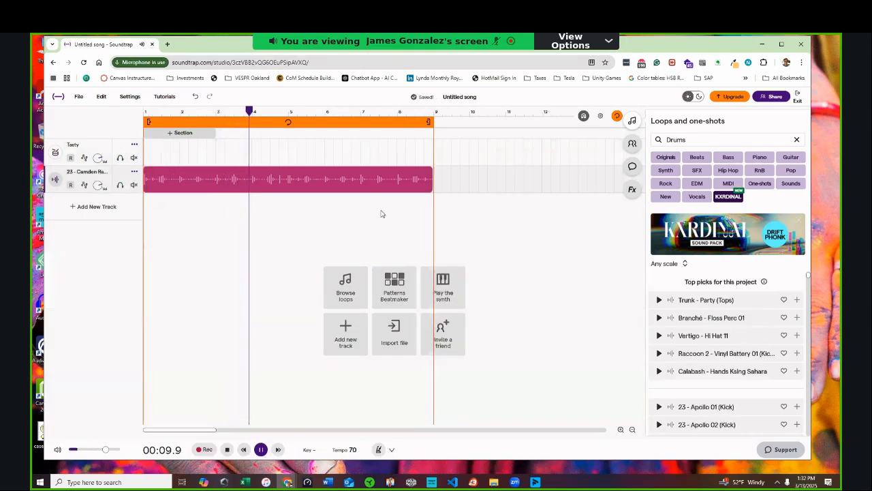
- Add the Branché - Floss Perc 01 loop on its own track and move it to start at bar 1
{"action": "left_click_drag", "start_coordinate": [682, 317], "coordinate": [265, 162]}
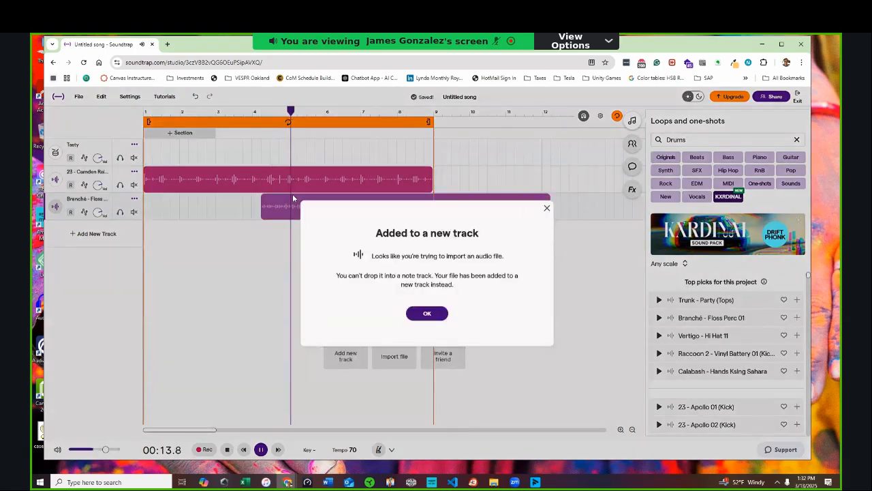
{"action": "left_click", "coordinate": [426, 312]}
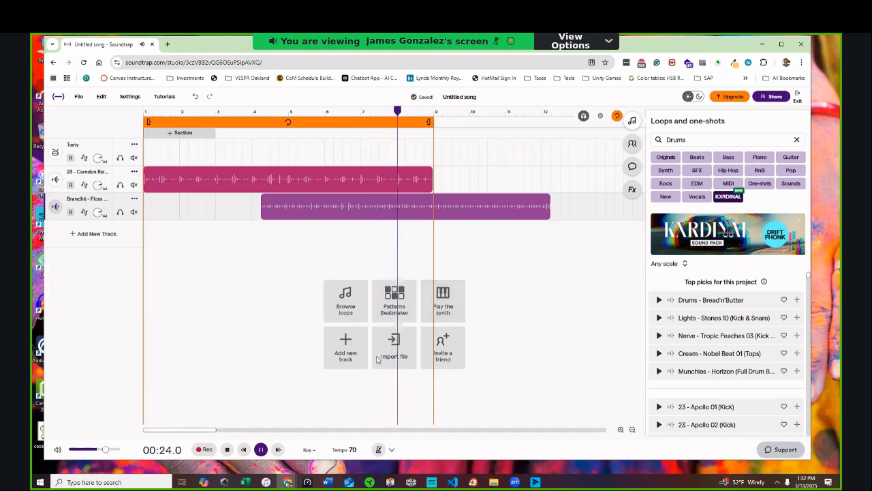
{"action": "key", "text": "space"}
{"action": "left_click_drag", "start_coordinate": [457, 211], "coordinate": [371, 217]}
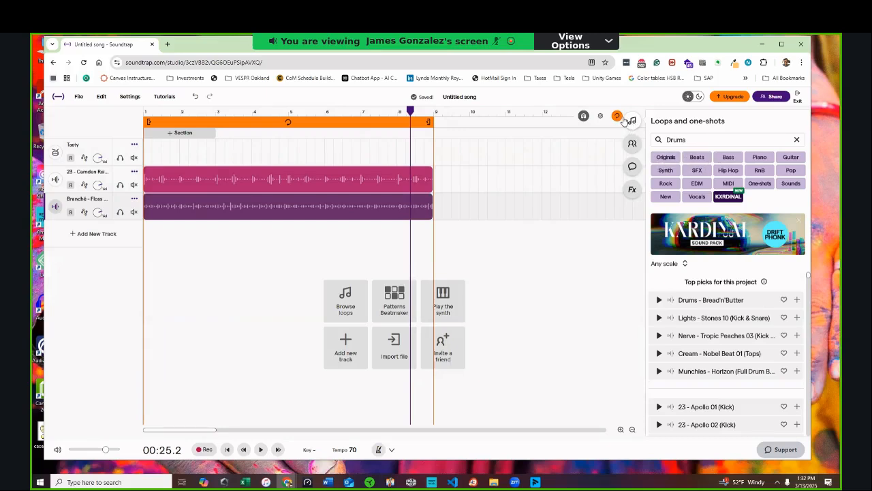
- Add the Anthem - Beat 1 (Full) loop to the Tasty track at bar 1, and play the three layered tracks from the beginning
{"action": "scroll", "coordinate": [692, 314], "scroll_direction": "down", "scroll_amount": 2}
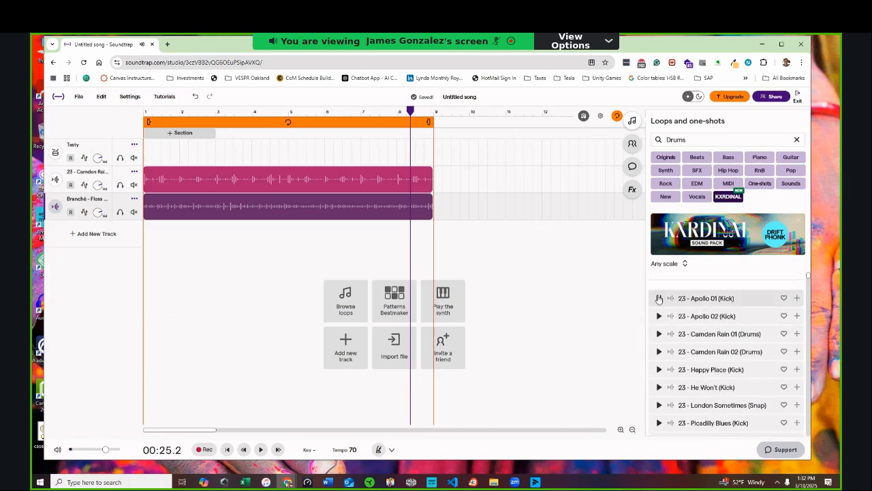
{"action": "scroll", "coordinate": [661, 321], "scroll_direction": "down", "scroll_amount": 4}
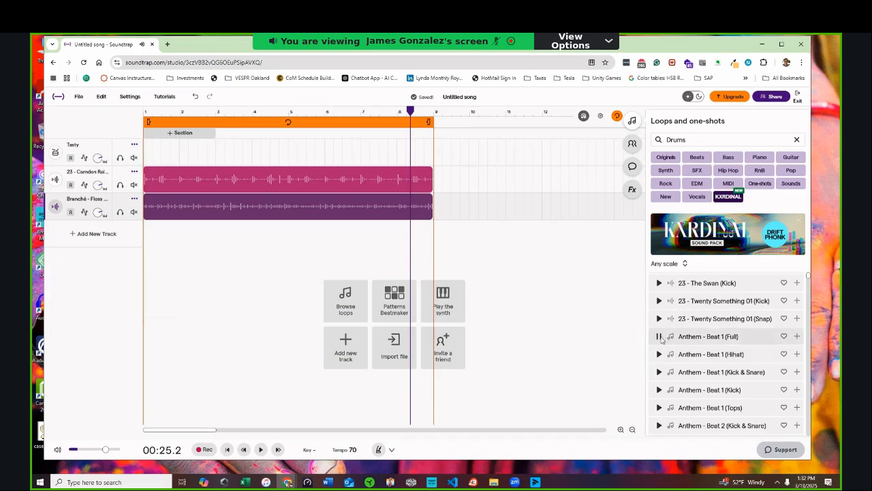
{"action": "left_click_drag", "start_coordinate": [695, 342], "coordinate": [159, 165]}
{"action": "left_click", "coordinate": [156, 112]}
{"action": "left_click", "coordinate": [260, 449]}
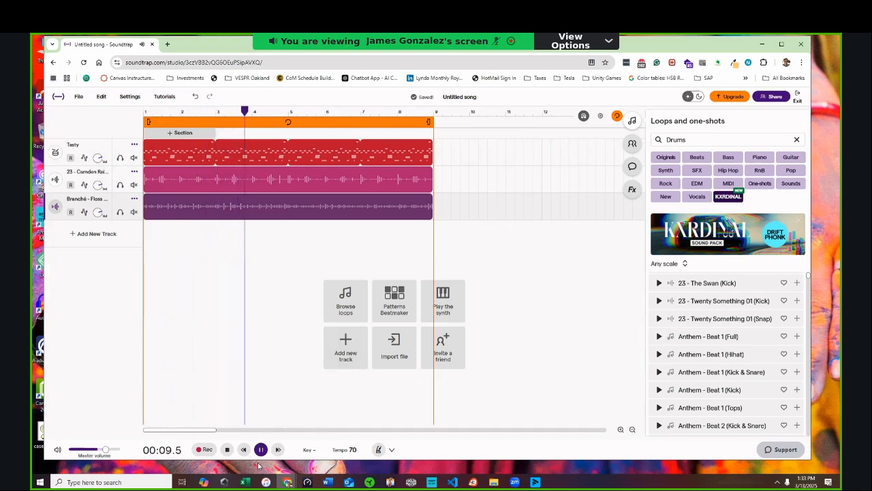
{"action": "key", "text": "space"}
- Move the Anthem - Beat 1 (Full) region to start at bar 2 and shorten it to end with bar 8
{"action": "left_click_drag", "start_coordinate": [183, 166], "coordinate": [219, 166]}
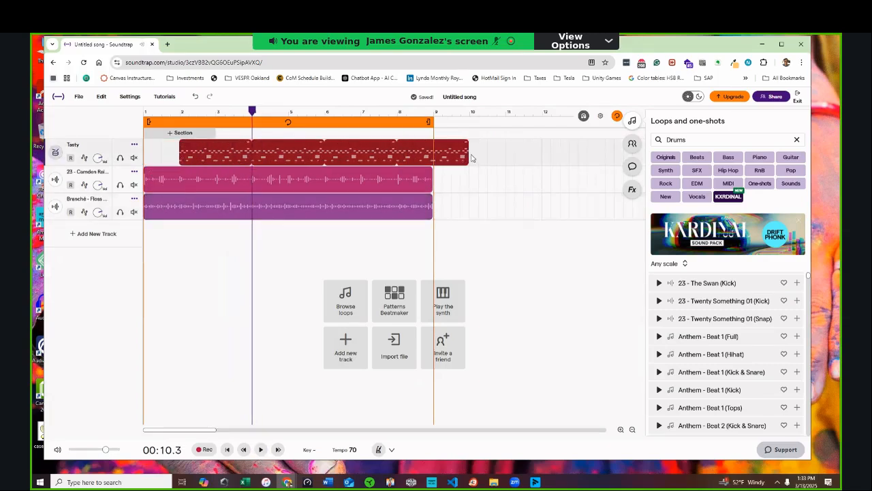
{"action": "left_click_drag", "start_coordinate": [467, 164], "coordinate": [514, 163]}
{"action": "mouse_move", "coordinate": [443, 154]}
{"action": "left_mouse_down"}
{"action": "mouse_move", "coordinate": [458, 153]}
{"action": "mouse_move", "coordinate": [432, 154]}
{"action": "left_mouse_up"}
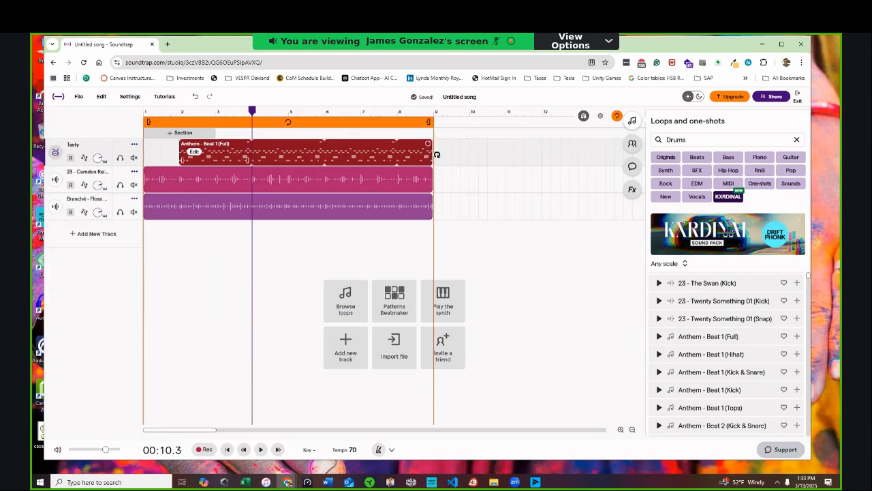
- Trim the start of the 23 - Camden Rain 01 (Drums) region to bar 1.5 and shift the Anthem - Beat 1 (Full) region about three-quarters of a bar later
{"action": "left_click", "coordinate": [144, 179]}
{"action": "left_click_drag", "start_coordinate": [142, 182], "coordinate": [161, 182]}
{"action": "left_click_drag", "start_coordinate": [213, 160], "coordinate": [240, 161]}
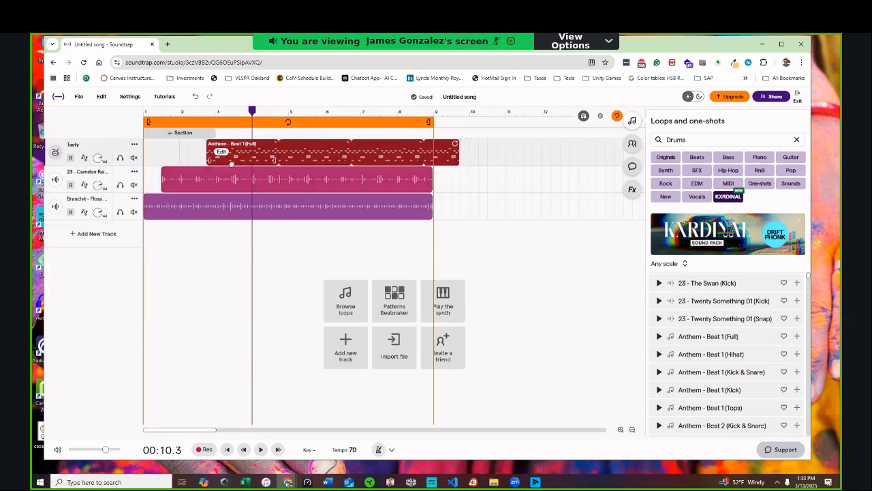
- Extend the Camden Rain and Branché - Floss Perc 01 regions to end with the Anthem region, and trim the Camden Rain start to bar 2
{"action": "left_click", "coordinate": [442, 186]}
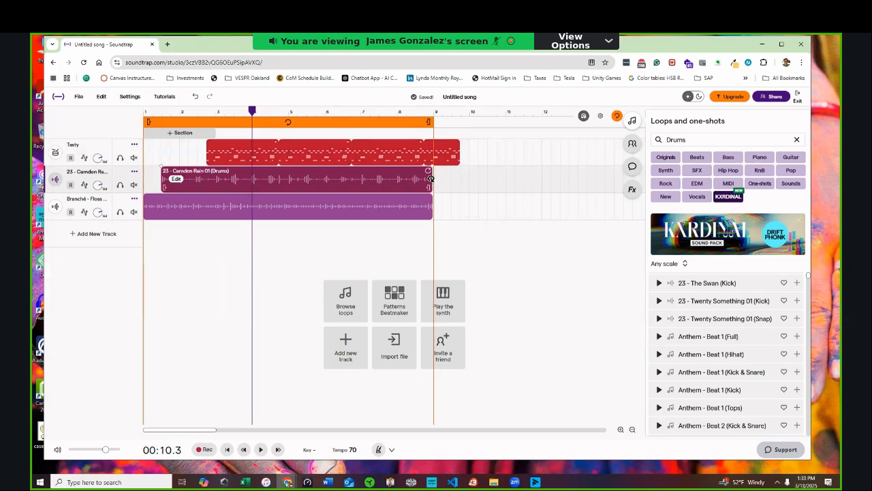
{"action": "left_click_drag", "start_coordinate": [430, 176], "coordinate": [459, 175]}
{"action": "left_click", "coordinate": [428, 198]}
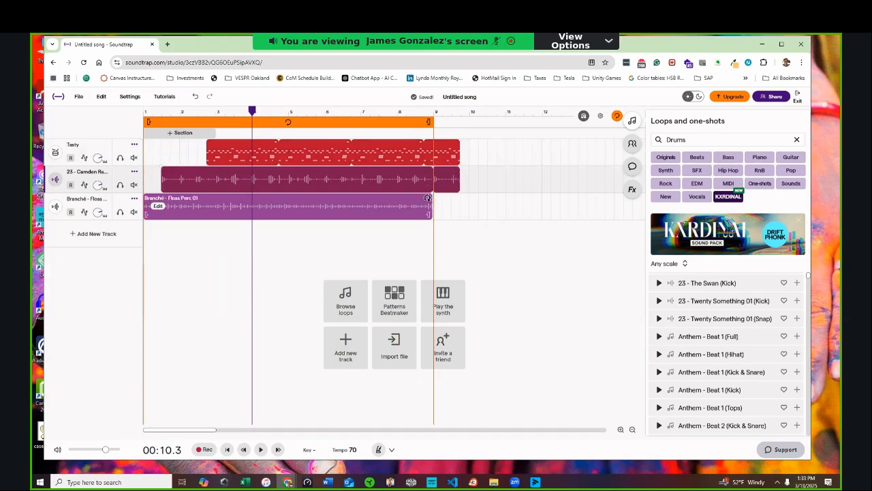
{"action": "left_click_drag", "start_coordinate": [426, 203], "coordinate": [459, 203]}
{"action": "left_click", "coordinate": [208, 161]}
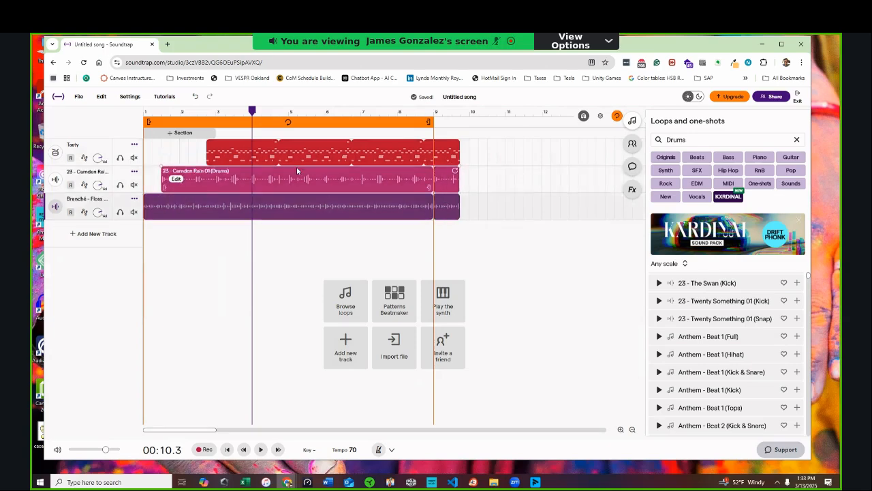
{"action": "left_click_drag", "start_coordinate": [163, 182], "coordinate": [172, 181]}
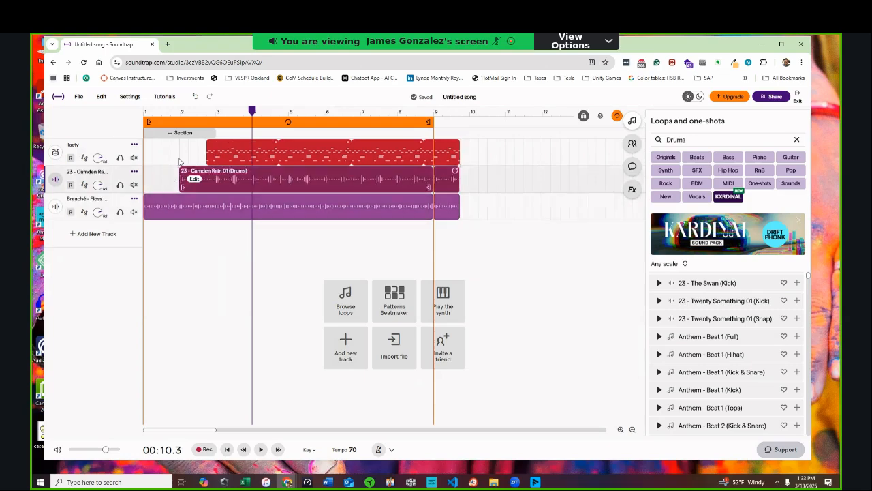
- Play the three staggered tracks from the beginning and stop playback partway through
{"action": "left_click_drag", "start_coordinate": [253, 112], "coordinate": [143, 124]}
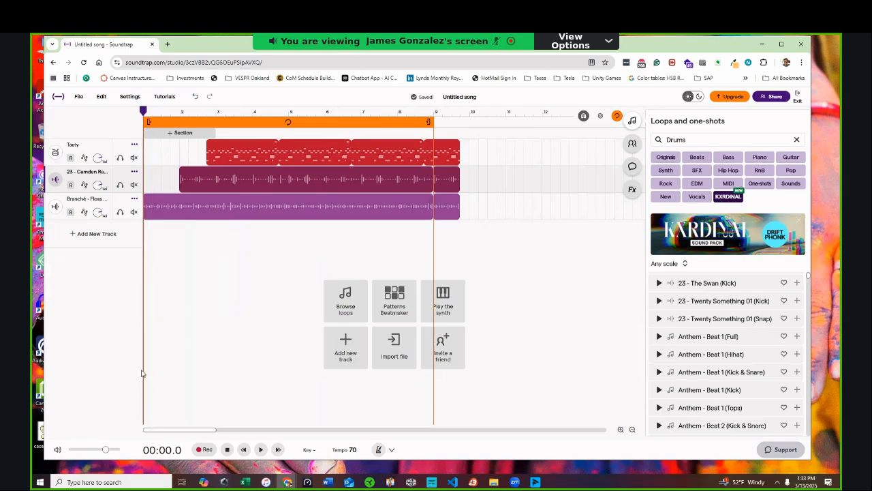
{"action": "left_click", "coordinate": [261, 449]}
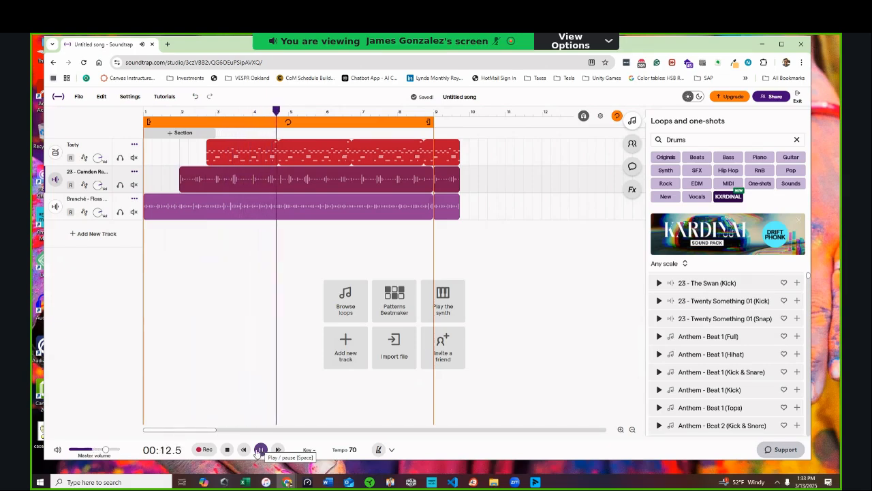
{"action": "left_click", "coordinate": [228, 449]}
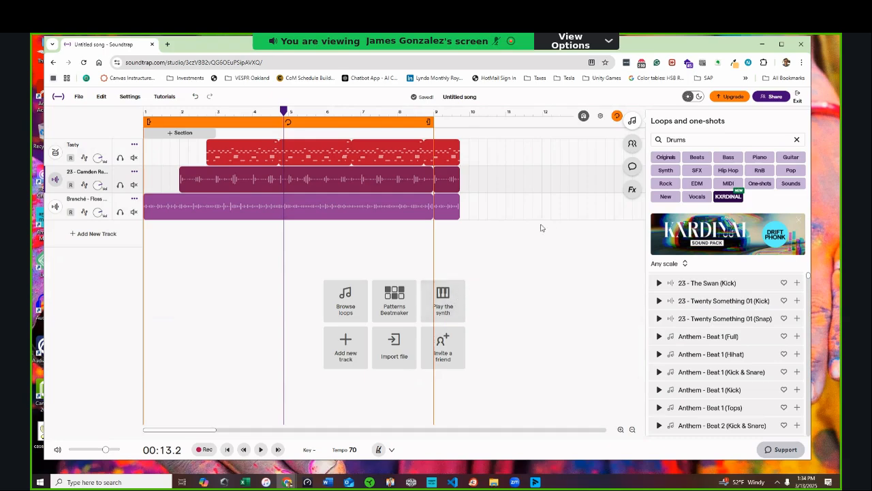
- Add the Bass filter to the Drums loops and preview Brampton - 808 & Drums 1, Brampton - Melodic Beat 2 and Lucid - Melodic Beat 02
{"action": "left_click", "coordinate": [724, 159]}
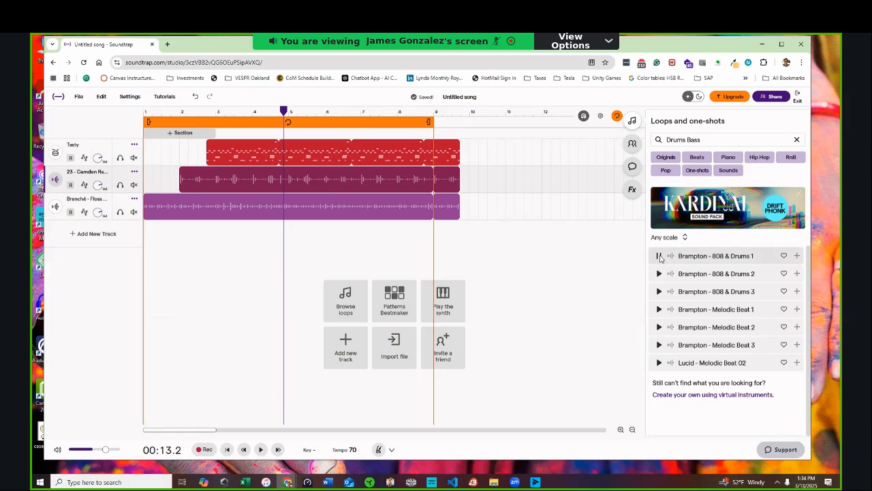
{"action": "left_click", "coordinate": [660, 327]}
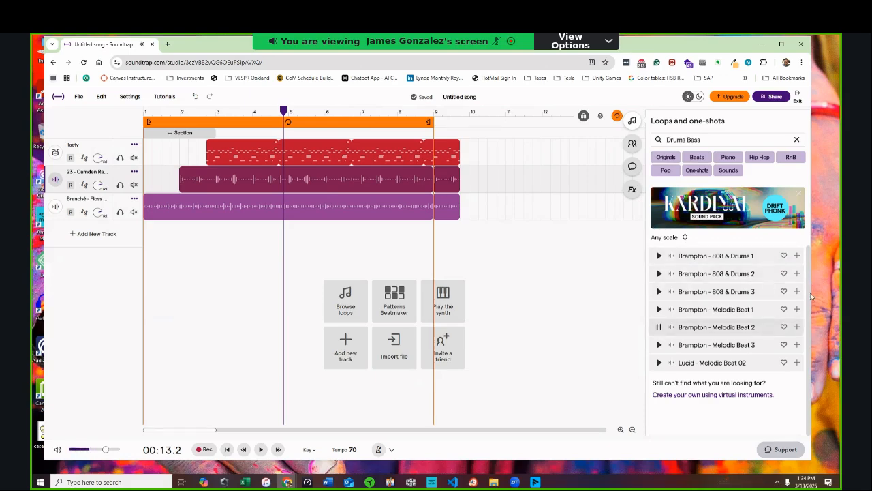
{"action": "left_click", "coordinate": [660, 363]}
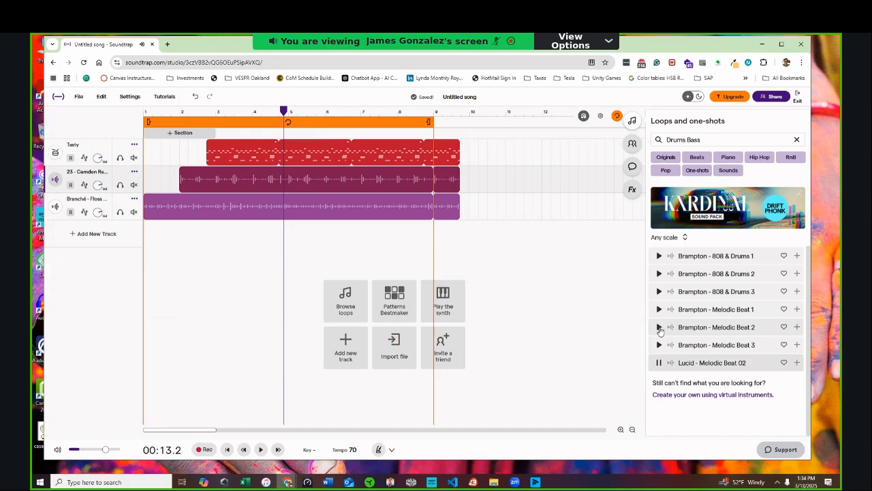
{"action": "left_click", "coordinate": [658, 327]}
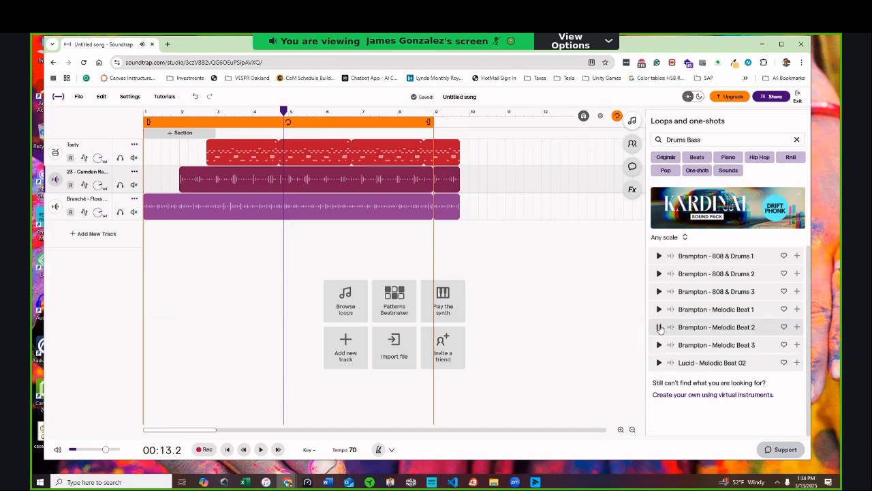
{"action": "left_click", "coordinate": [659, 327]}
- Filter the loop library to Bass only and preview Bass - Charging Darker, Vertigo - Disco Dance Bass 01 and Atlantis - 8th Night Bass
{"action": "left_click", "coordinate": [796, 139]}
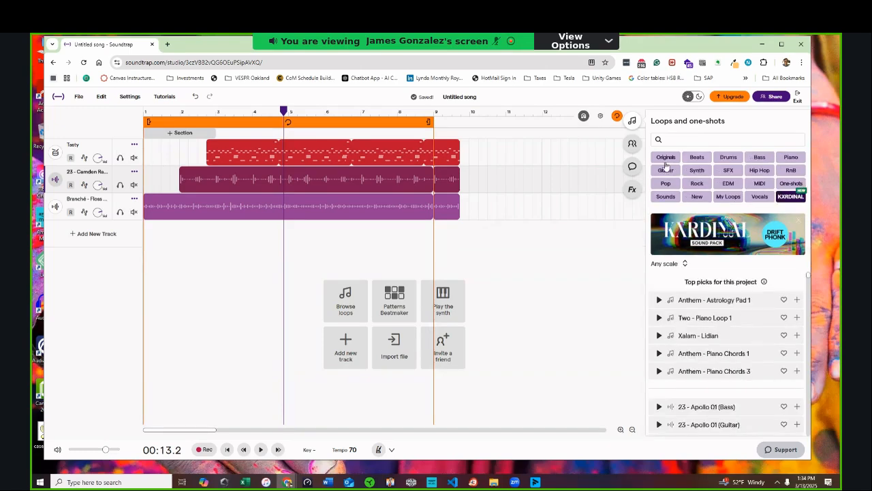
{"action": "left_click", "coordinate": [759, 157]}
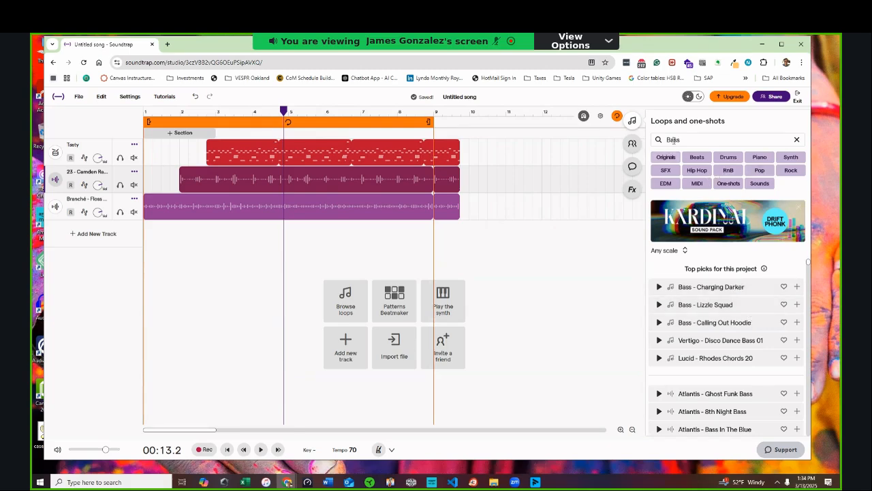
{"action": "left_click", "coordinate": [660, 289]}
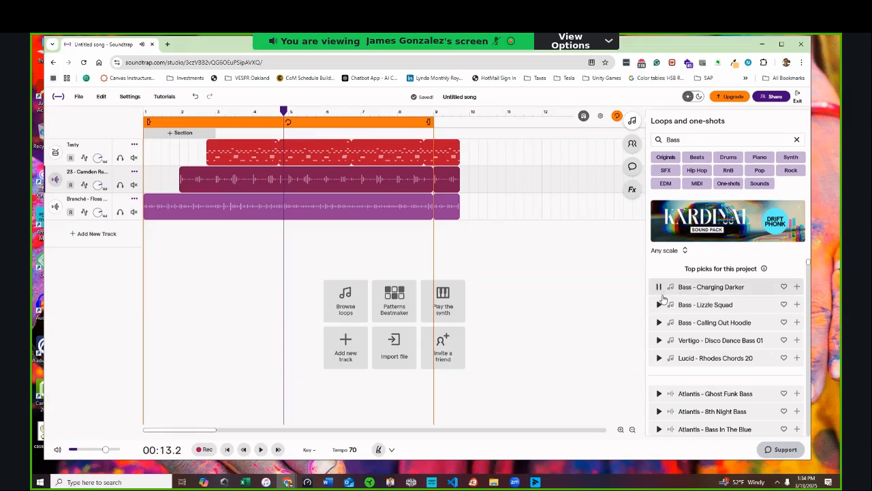
{"action": "left_click", "coordinate": [659, 340]}
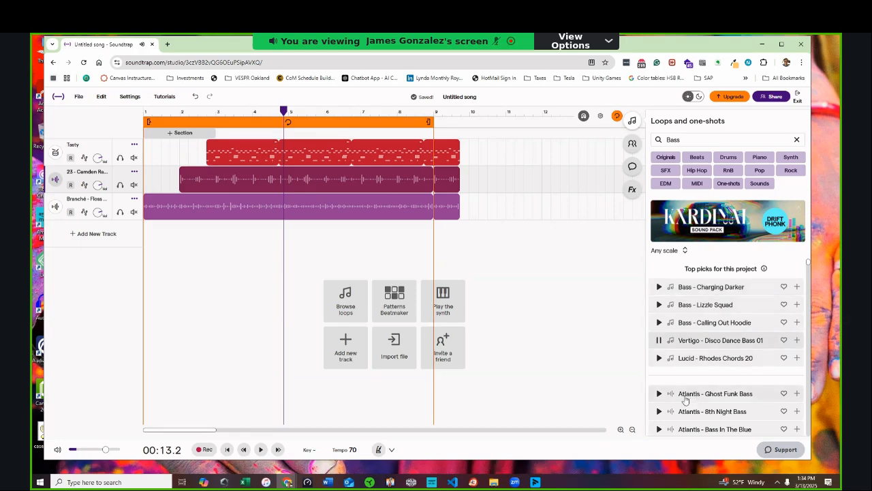
{"action": "left_click", "coordinate": [659, 411]}
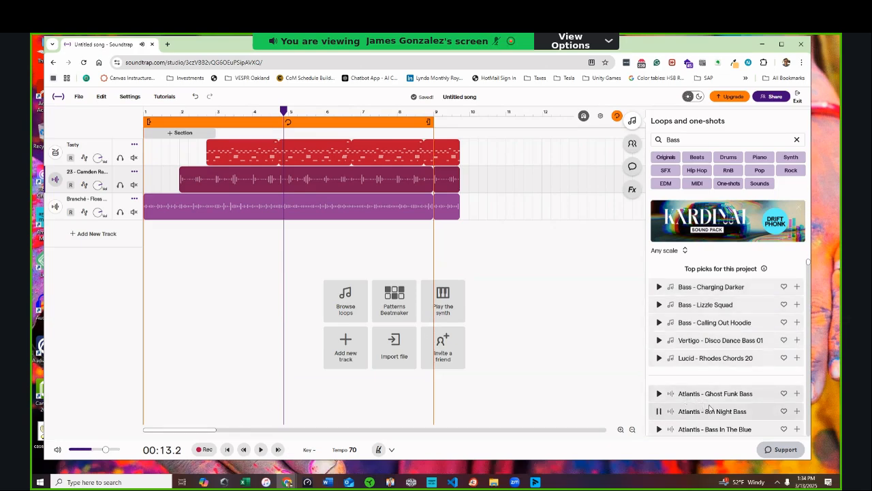
- Preview Bass - Beach 3, Bass - Beach 4 and Bass - Bounce 3 among the Bass loops
{"action": "scroll", "coordinate": [711, 408], "scroll_direction": "down", "scroll_amount": 10}
{"action": "scroll", "coordinate": [711, 409], "scroll_direction": "down", "scroll_amount": 15}
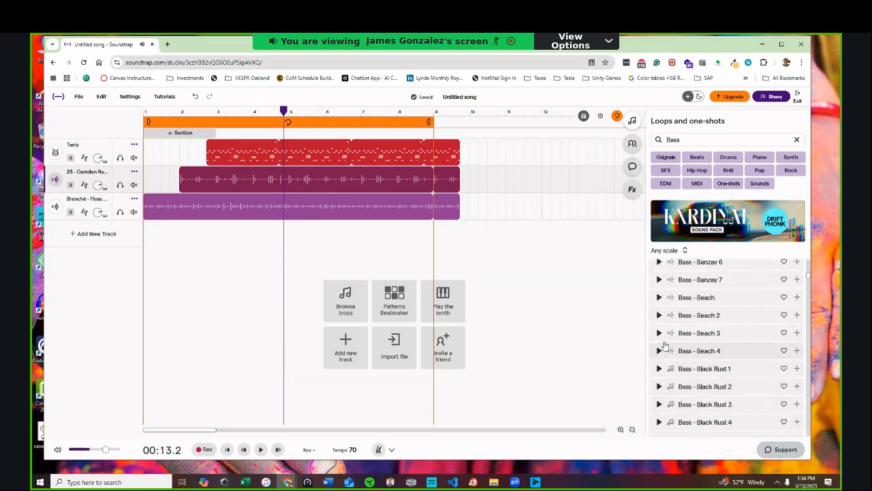
{"action": "left_click", "coordinate": [659, 334]}
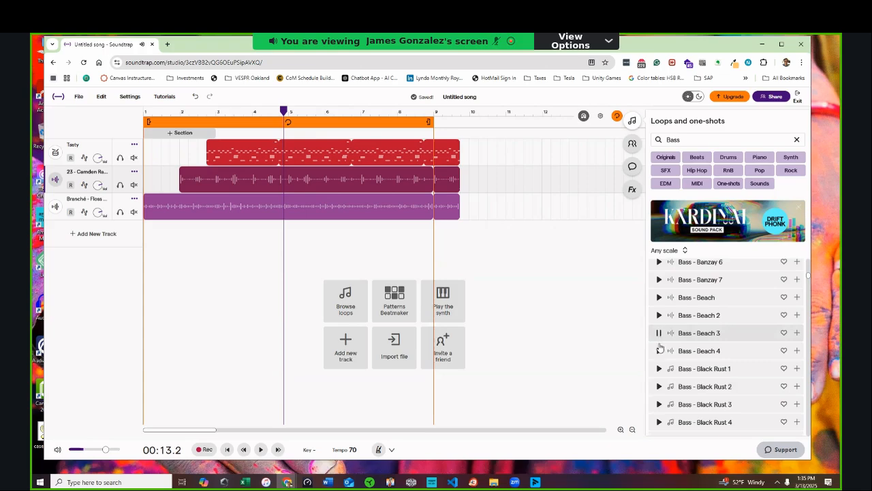
{"action": "left_click", "coordinate": [659, 352]}
{"action": "scroll", "coordinate": [659, 363], "scroll_direction": "down", "scroll_amount": 5}
{"action": "left_click", "coordinate": [659, 354]}
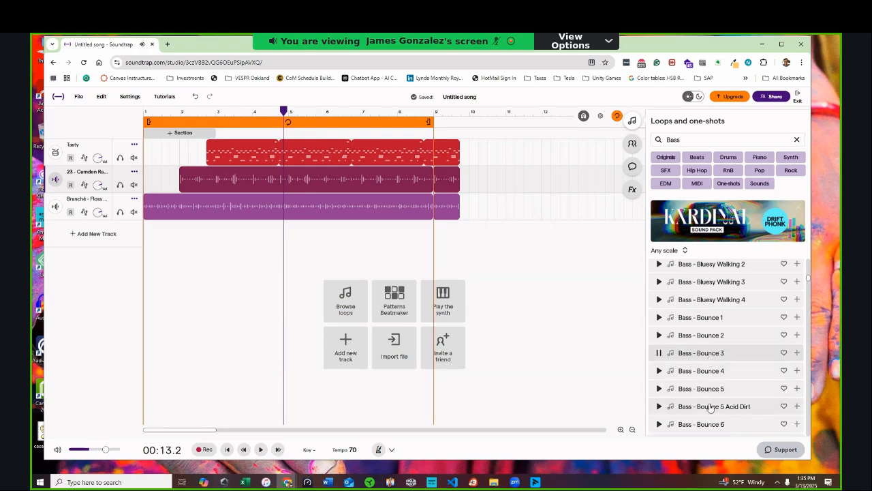
{"action": "scroll", "coordinate": [707, 400], "scroll_direction": "down", "scroll_amount": 3}
{"action": "scroll", "coordinate": [690, 354], "scroll_direction": "up", "scroll_amount": 3}
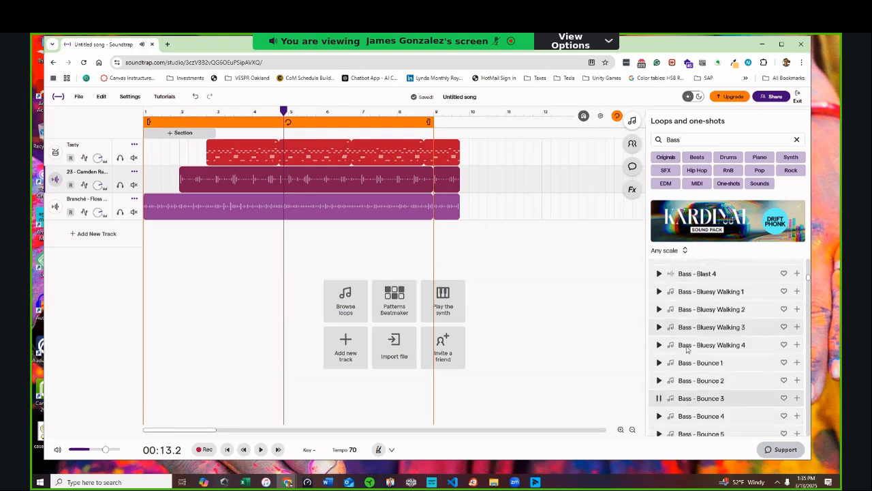
{"action": "scroll", "coordinate": [682, 342], "scroll_direction": "down", "scroll_amount": 3}
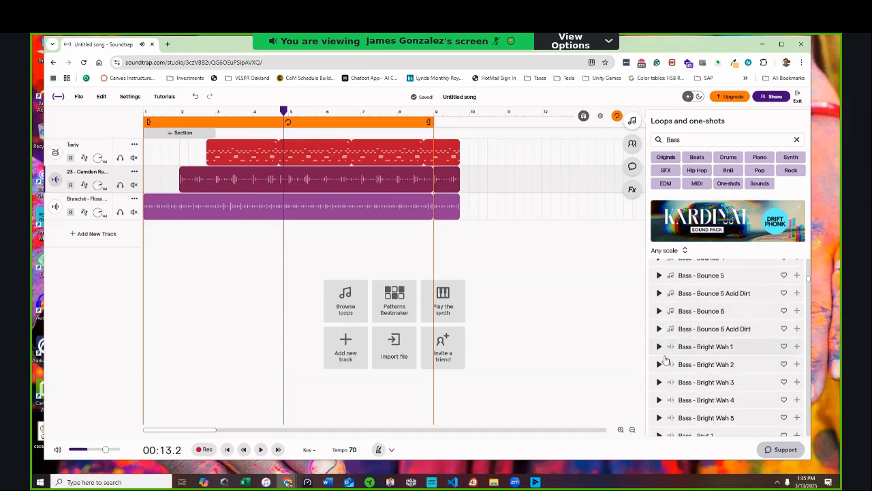
- Preview Bass - Bright Wah 1, add it on a new track at bar 2, and place Bass - Bright Wah 2 directly after it
{"action": "left_click", "coordinate": [658, 347]}
{"action": "left_click_drag", "start_coordinate": [680, 351], "coordinate": [181, 269]}
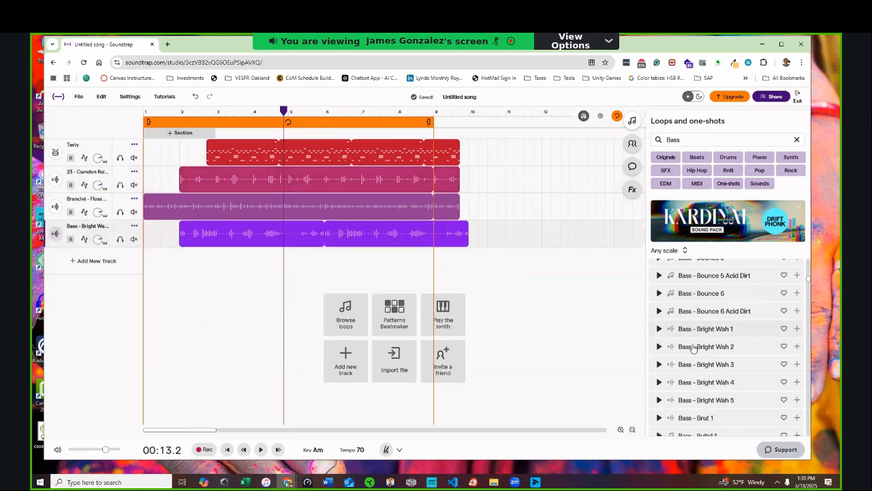
{"action": "left_click_drag", "start_coordinate": [697, 349], "coordinate": [469, 238]}
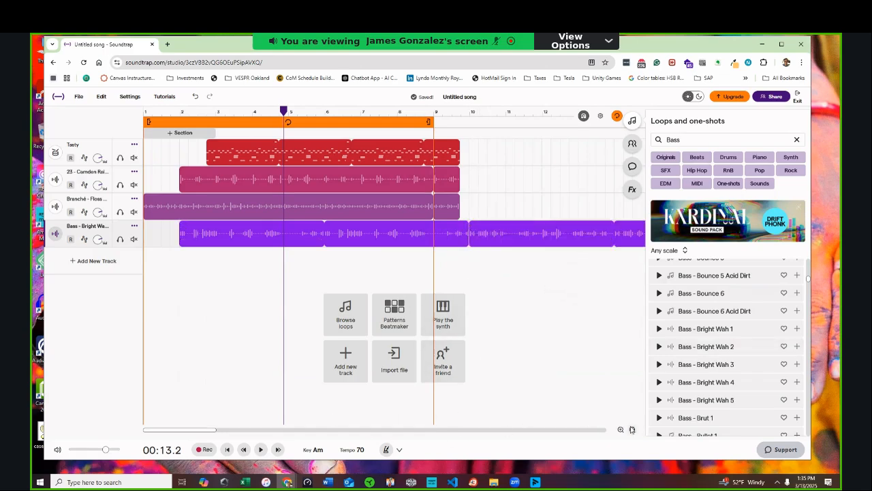
- Add Bass - Bright Wah 3 to the bass track starting at bar 19, and extend the Bright Wah 2 region to meet it
{"action": "left_click", "coordinate": [632, 429]}
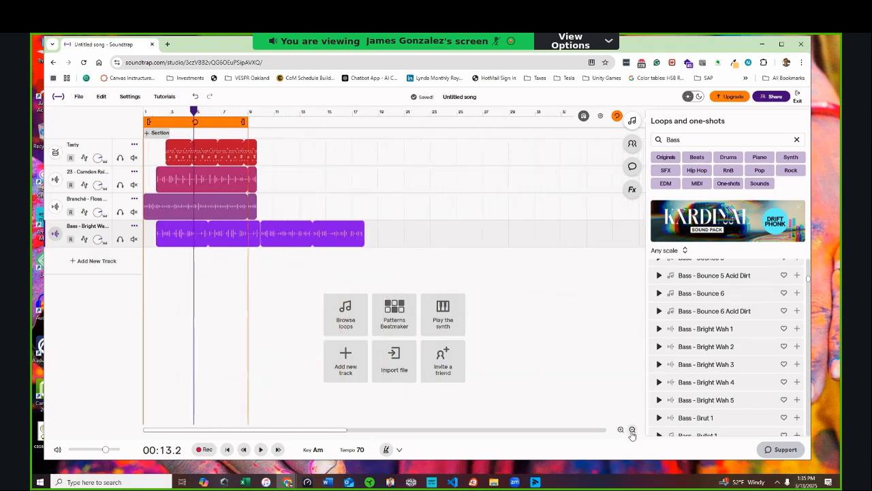
{"action": "left_click_drag", "start_coordinate": [668, 373], "coordinate": [397, 236]}
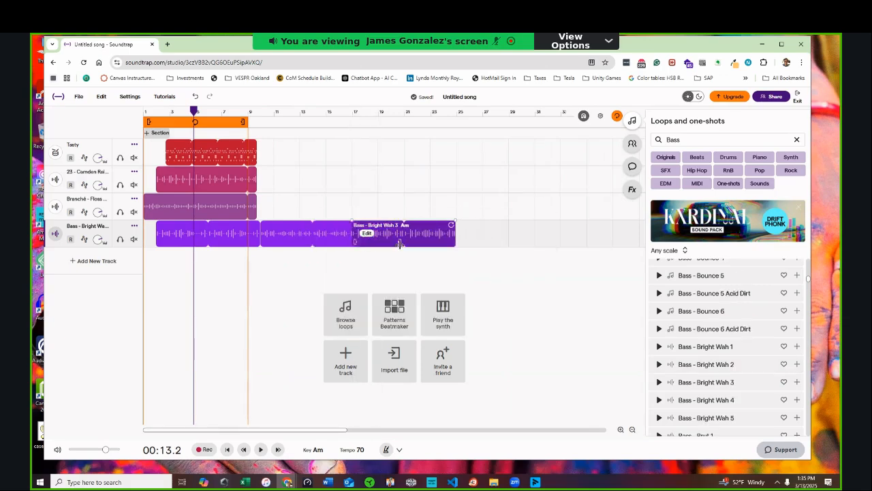
{"action": "left_click_drag", "start_coordinate": [404, 248], "coordinate": [423, 247]}
{"action": "left_click_drag", "start_coordinate": [364, 236], "coordinate": [368, 237]}
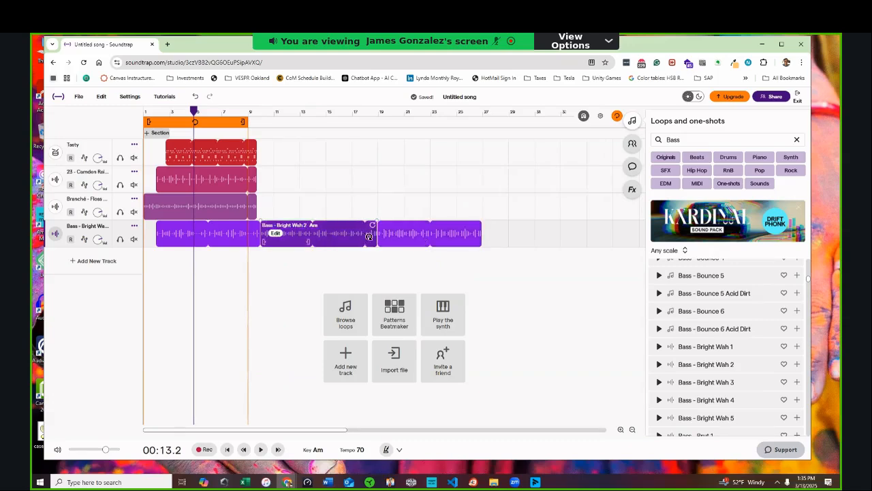
- Copy the Bass - Bright Wah 1 region and paste it directly after Bright Wah 3 at bar 27
{"action": "left_click", "coordinate": [248, 237]}
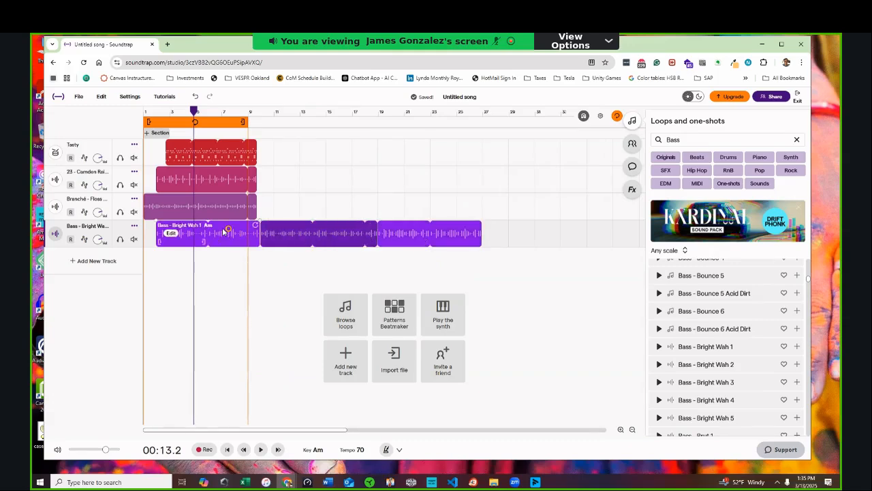
{"action": "right_click", "coordinate": [225, 232]}
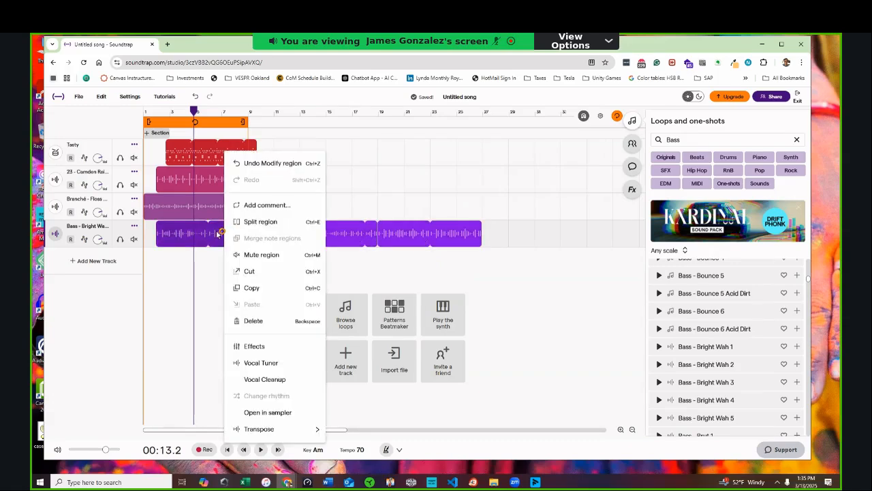
{"action": "left_click", "coordinate": [252, 288]}
{"action": "left_click", "coordinate": [484, 131]}
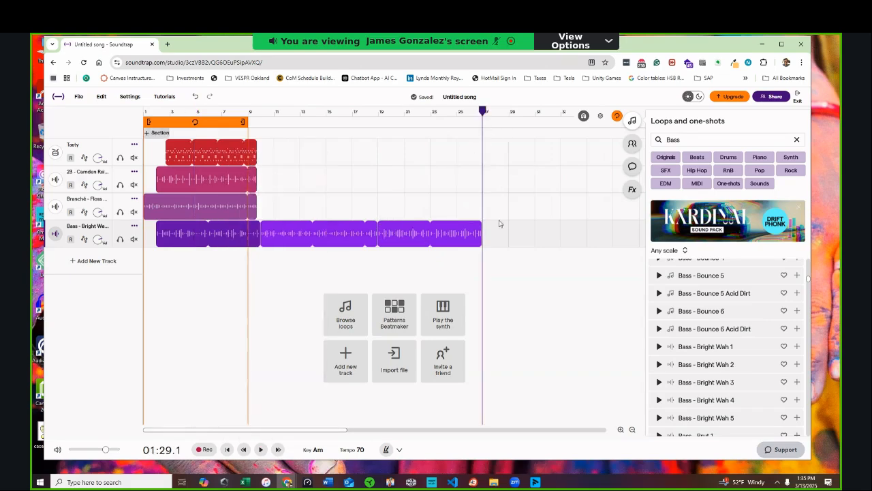
{"action": "right_click", "coordinate": [501, 238]}
{"action": "left_click", "coordinate": [521, 306]}
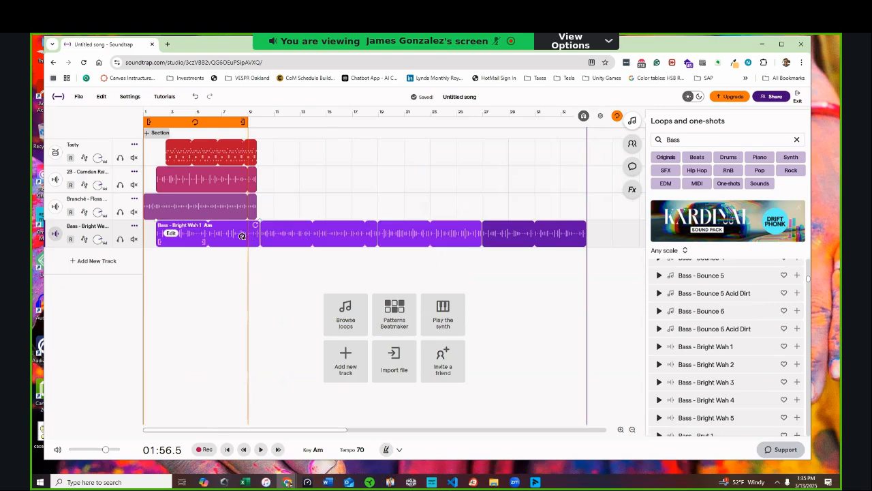
{"action": "left_click", "coordinate": [286, 236]}
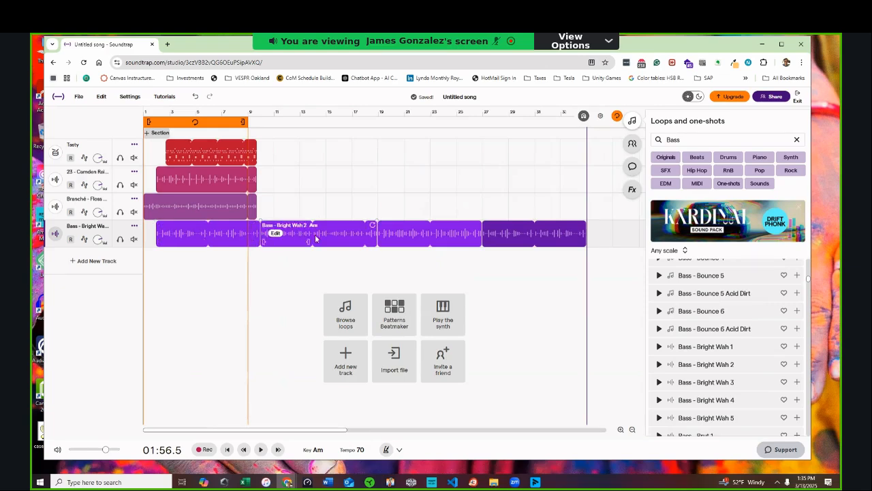
{"action": "left_click", "coordinate": [403, 235]}
{"action": "left_click", "coordinate": [499, 235]}
{"action": "left_click", "coordinate": [275, 180]}
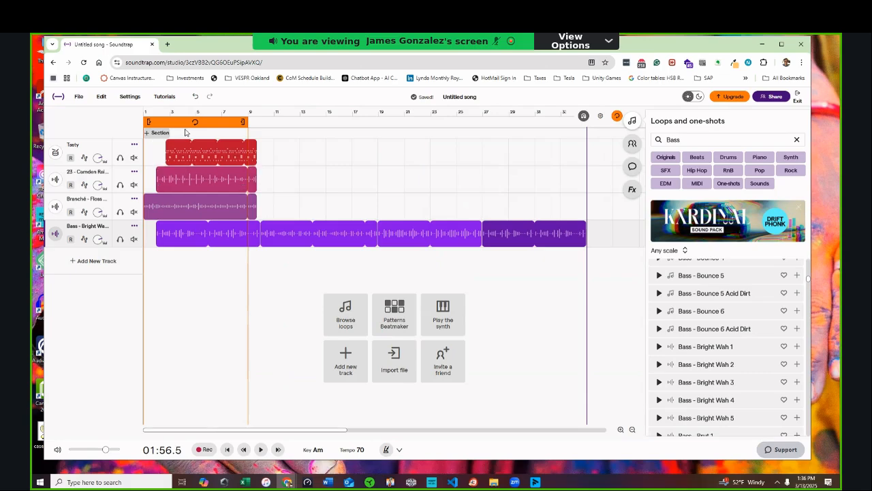
- Turn off loop cycling for the first eight bars and play the whole arrangement from the beginning
{"action": "left_click", "coordinate": [149, 120]}
{"action": "left_click", "coordinate": [145, 112]}
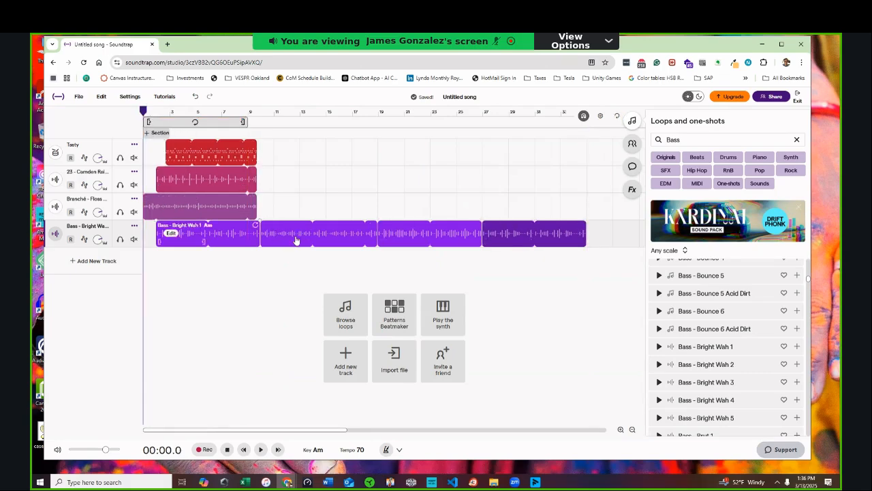
{"action": "left_click", "coordinate": [261, 449]}
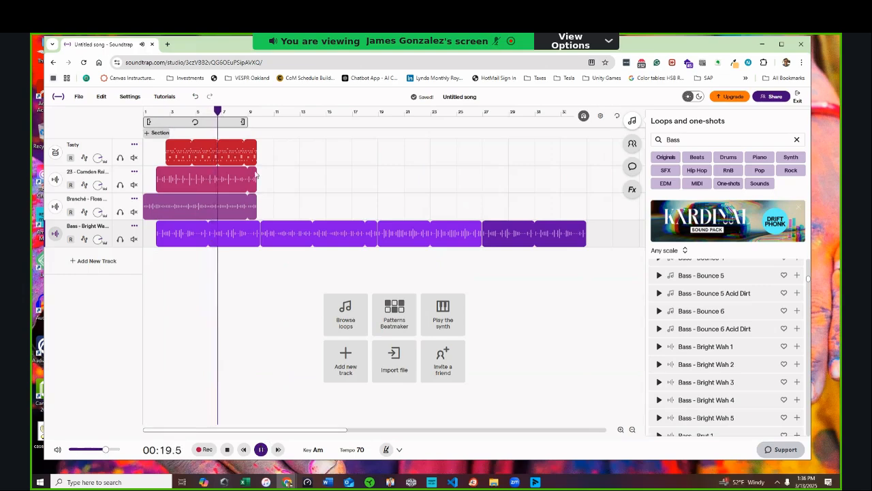
- Play the arrangement from bar 11, from bar 19 and from bar 27 to hear the bass line's changes, and stop playback
{"action": "left_click", "coordinate": [274, 130]}
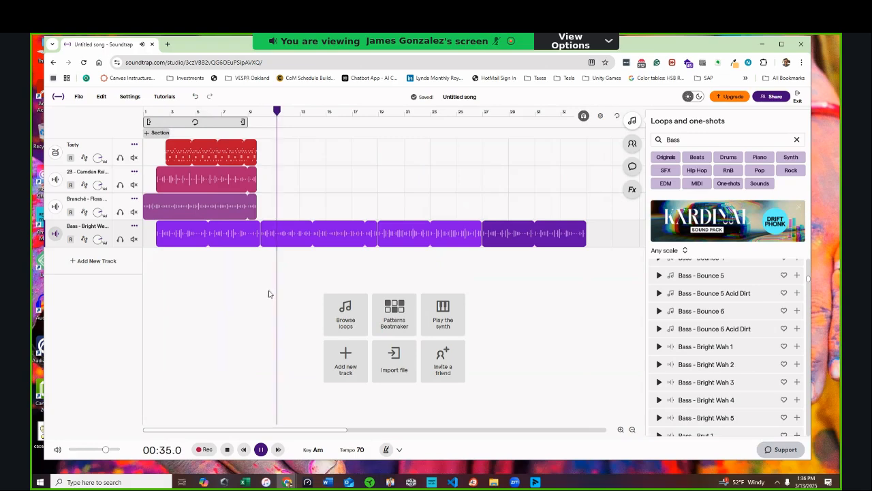
{"action": "left_click", "coordinate": [377, 116]}
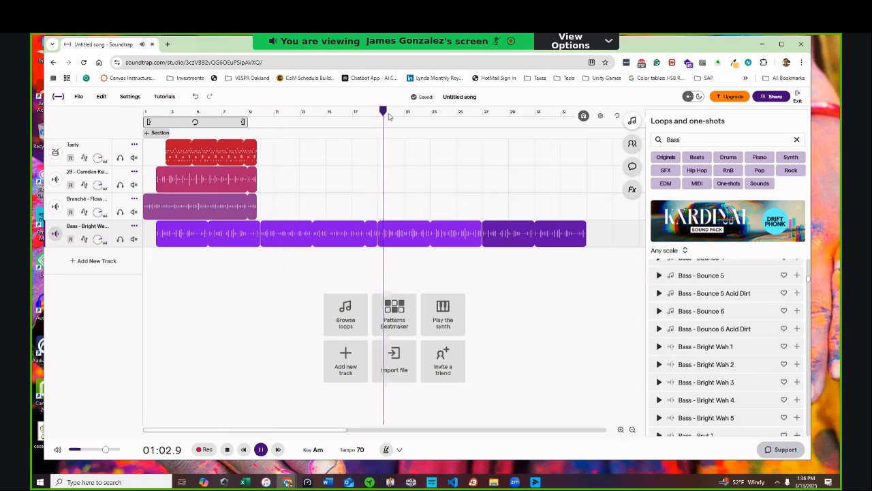
{"action": "left_click", "coordinate": [481, 113]}
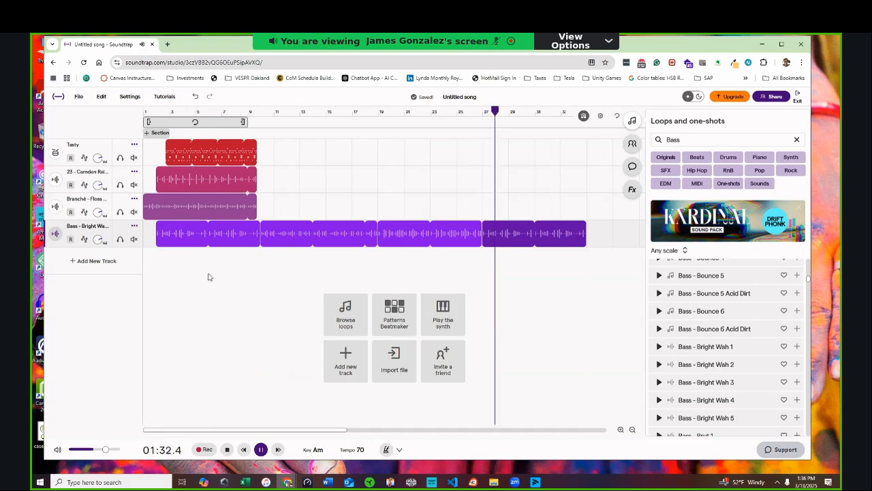
{"action": "key", "text": "space"}
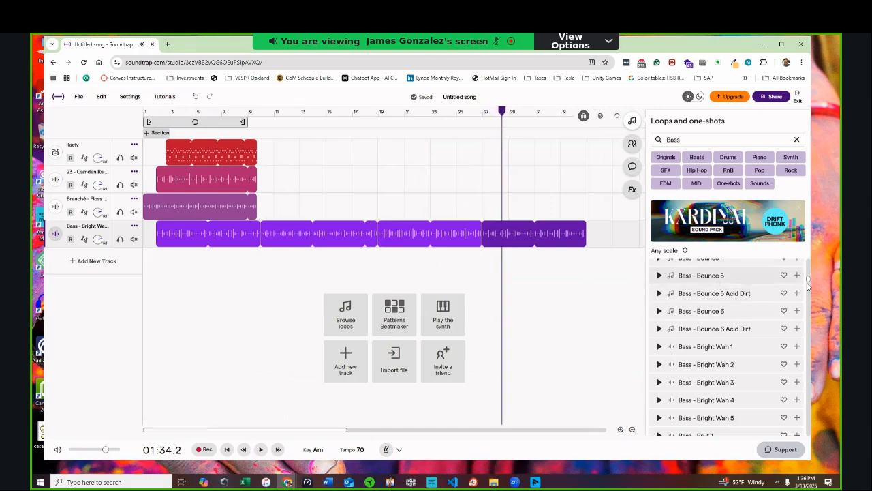
- Browse further through the bass loops and preview Bass - Dark Magic, Bass - Deep OSC 1 and Bass - Deep OSC 2
{"action": "scroll", "coordinate": [810, 282], "scroll_direction": "down", "scroll_amount": 5}
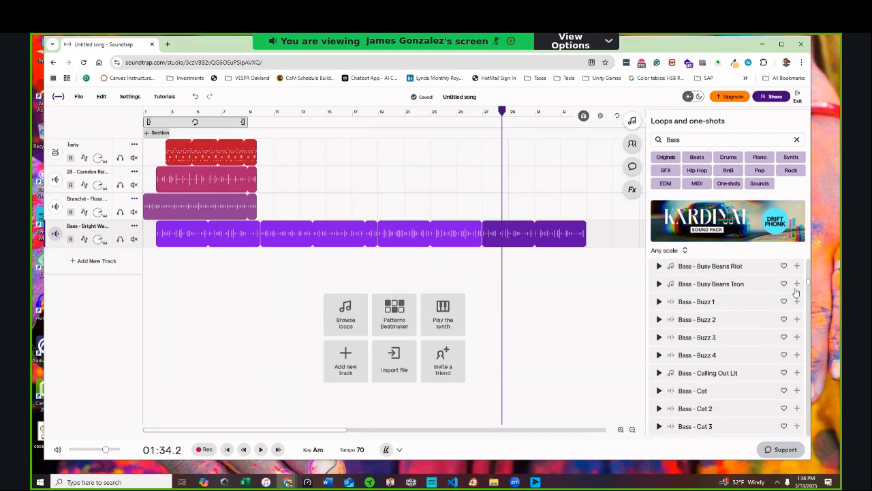
{"action": "scroll", "coordinate": [796, 292], "scroll_direction": "down", "scroll_amount": 1}
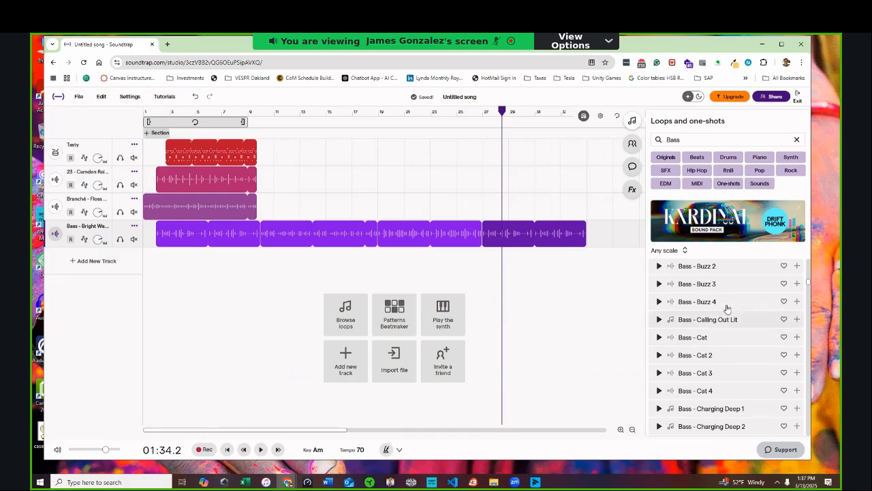
{"action": "left_click_drag", "start_coordinate": [809, 282], "coordinate": [809, 291]}
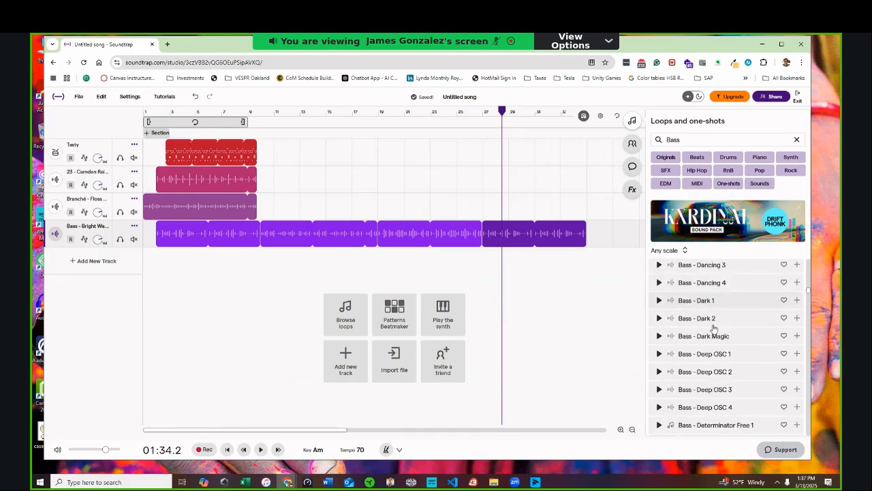
{"action": "left_click", "coordinate": [658, 336]}
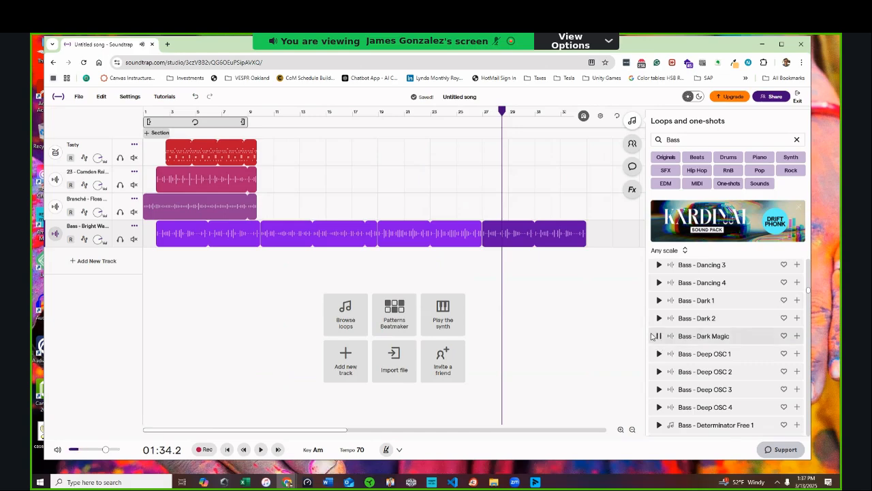
{"action": "left_click", "coordinate": [659, 355]}
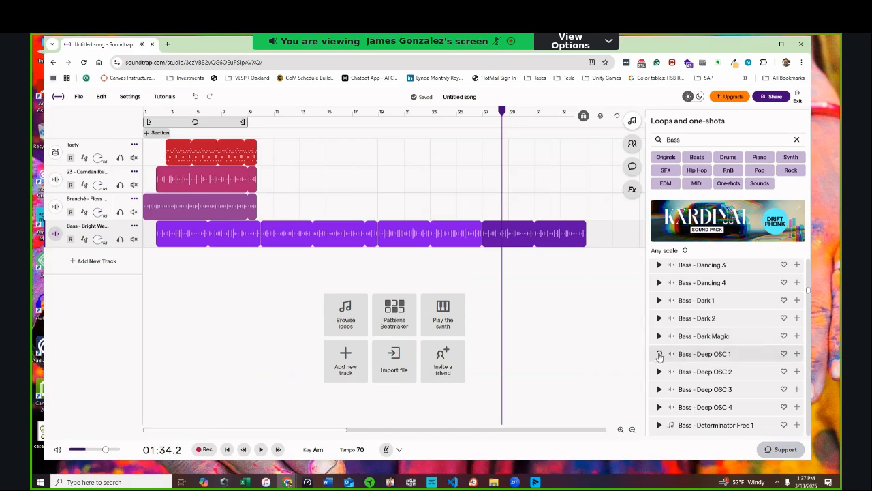
{"action": "left_click", "coordinate": [660, 371]}
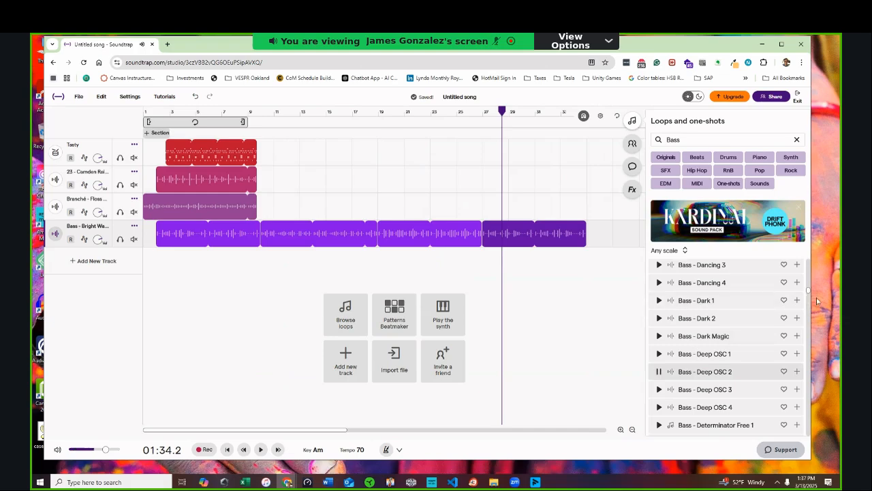
- Preview Bass - Get It Started Cubic and Bass - Get Ready Mosquito, and continue browsing the bass loops
{"action": "left_click_drag", "start_coordinate": [809, 291], "coordinate": [809, 320]}
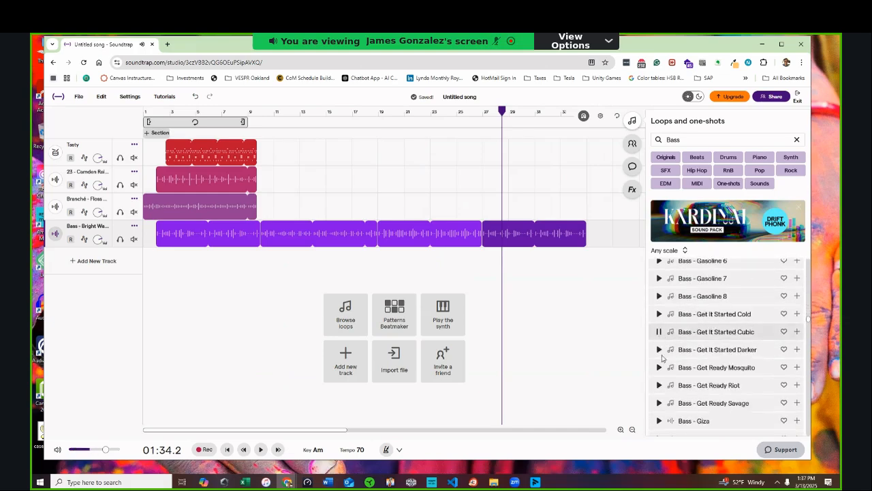
{"action": "left_click", "coordinate": [659, 368]}
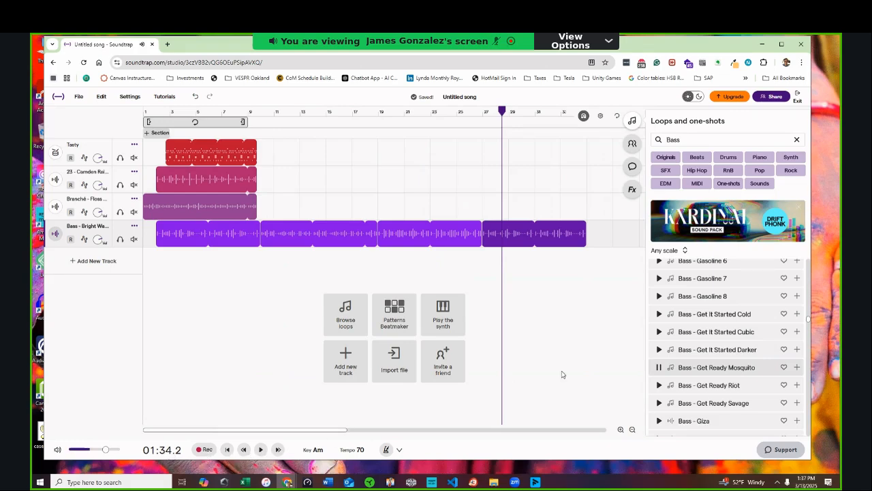
{"action": "left_click", "coordinate": [658, 368]}
{"action": "right_click", "coordinate": [647, 366]}
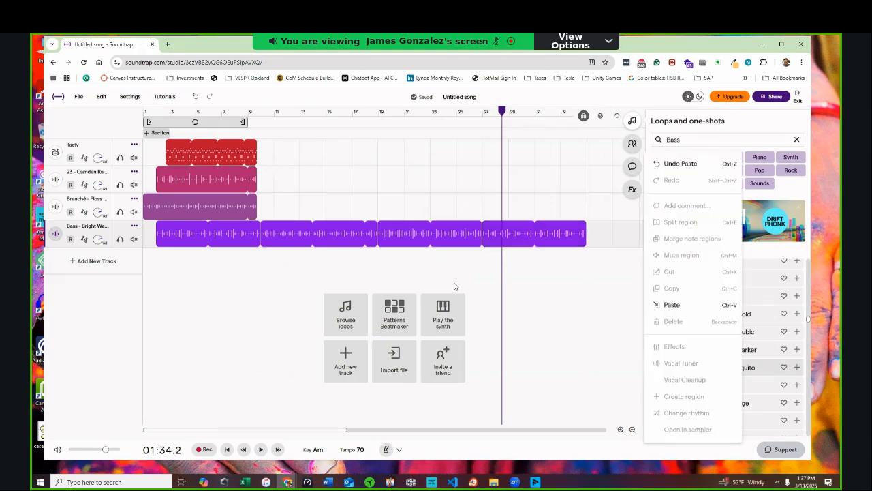
{"action": "left_click", "coordinate": [461, 181]}
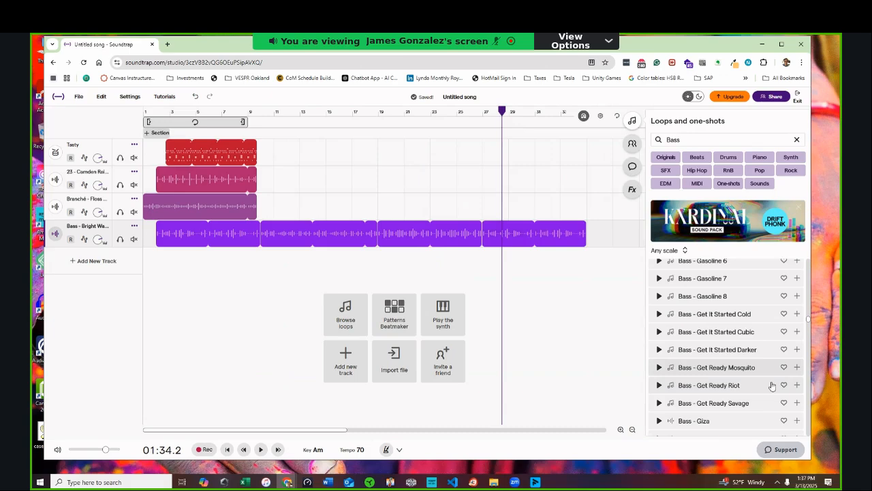
{"action": "scroll", "coordinate": [717, 383], "scroll_direction": "down", "scroll_amount": 3}
{"action": "scroll", "coordinate": [717, 383], "scroll_direction": "down", "scroll_amount": 3}
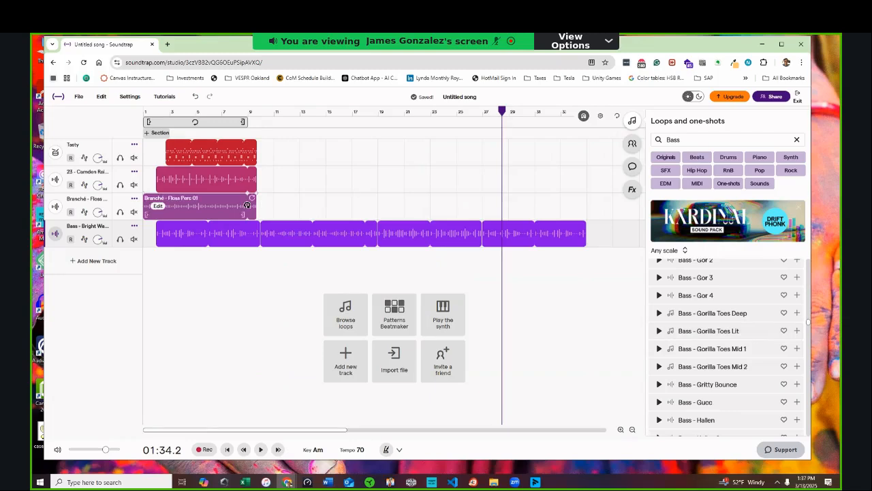
- Copy the Branché - Floss Perc 01 region and paste it on the same track at bar 9
{"action": "left_click", "coordinate": [244, 203]}
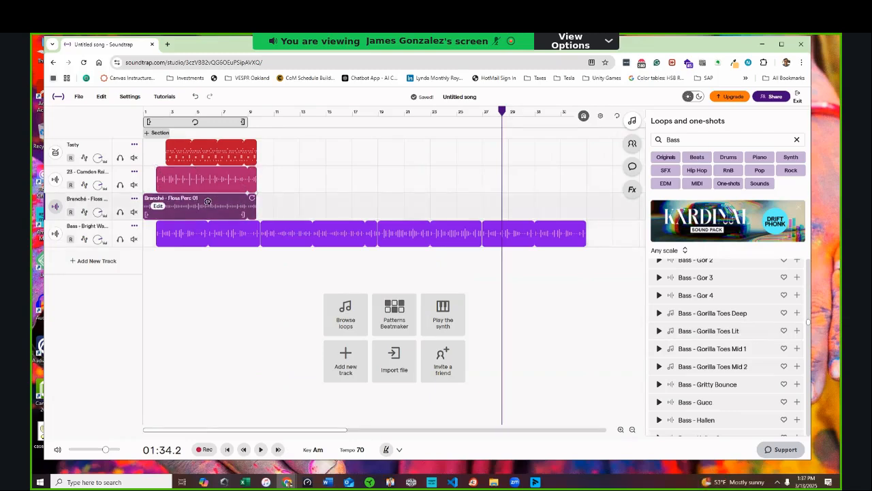
{"action": "right_click", "coordinate": [209, 204]}
{"action": "left_click", "coordinate": [234, 288]}
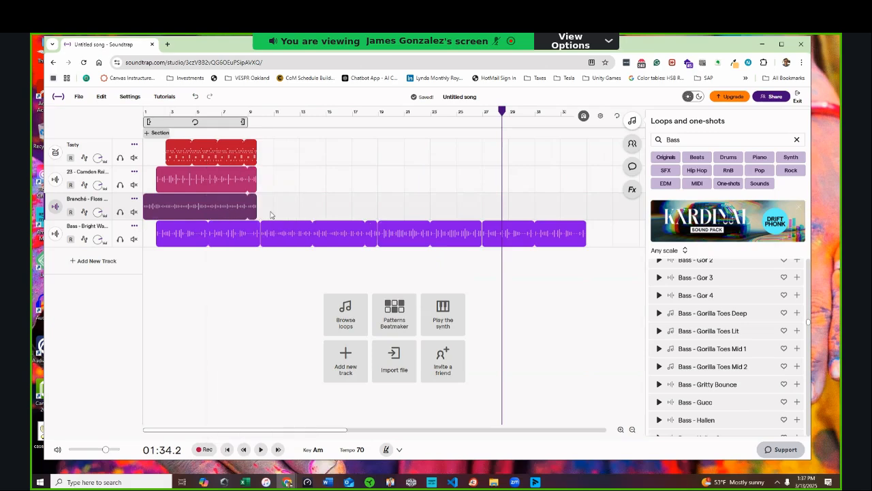
{"action": "left_click", "coordinate": [258, 120]}
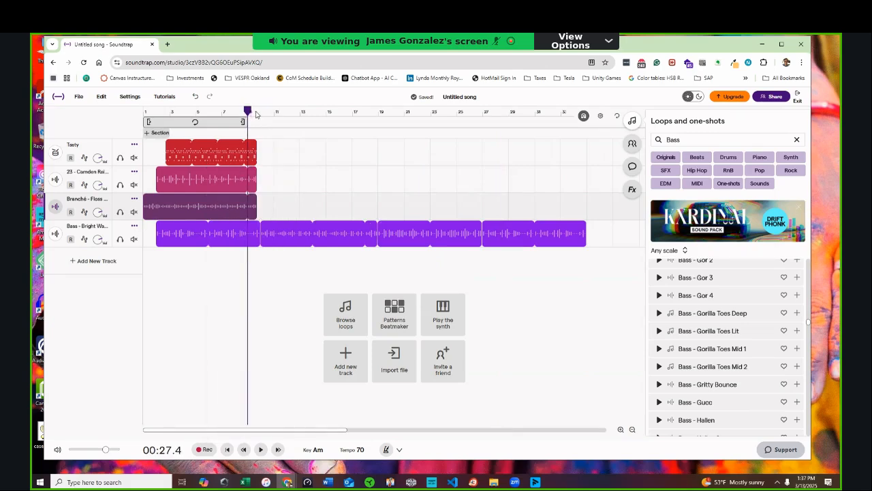
{"action": "right_click", "coordinate": [298, 198]}
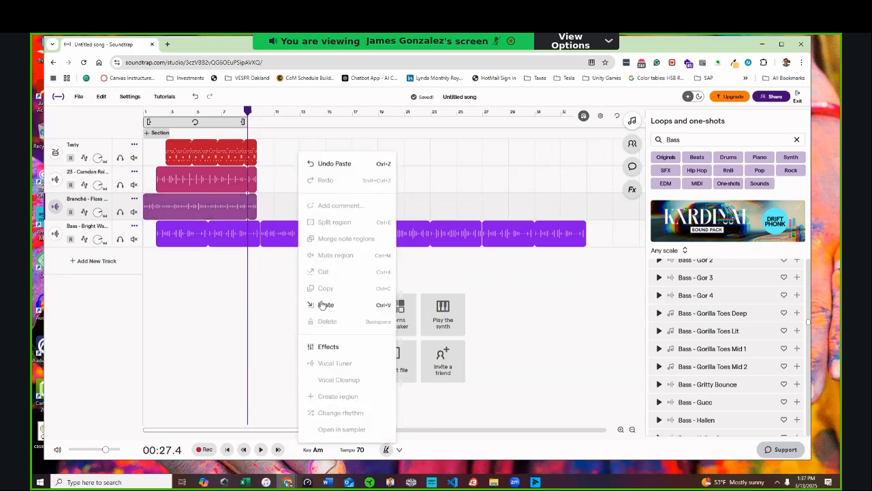
{"action": "left_click", "coordinate": [324, 305]}
- Paste another copy of the Branché - Floss Perc 01 region at bar 19 and extend it to bar 31
{"action": "right_click", "coordinate": [376, 210]}
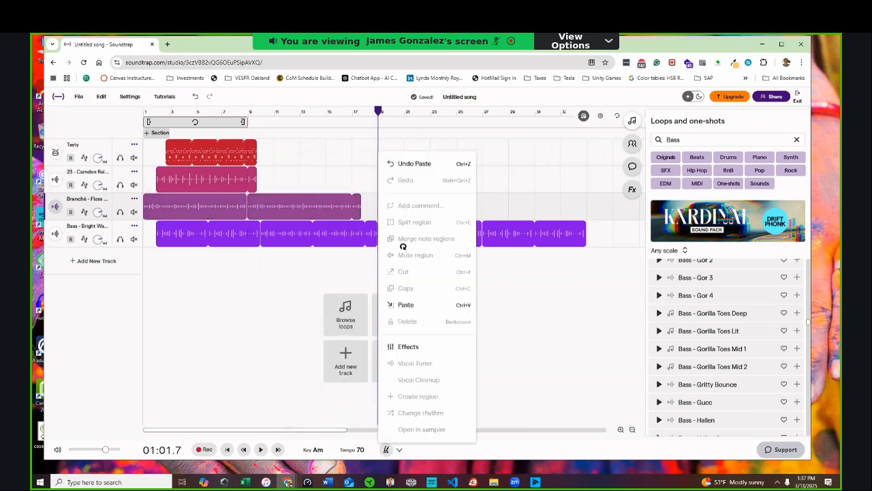
{"action": "left_click", "coordinate": [406, 305]}
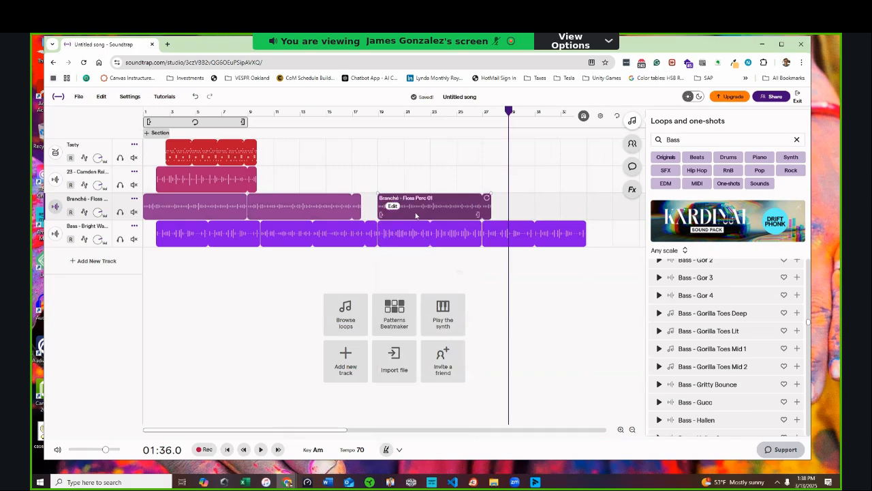
{"action": "left_click_drag", "start_coordinate": [487, 197], "coordinate": [533, 208]}
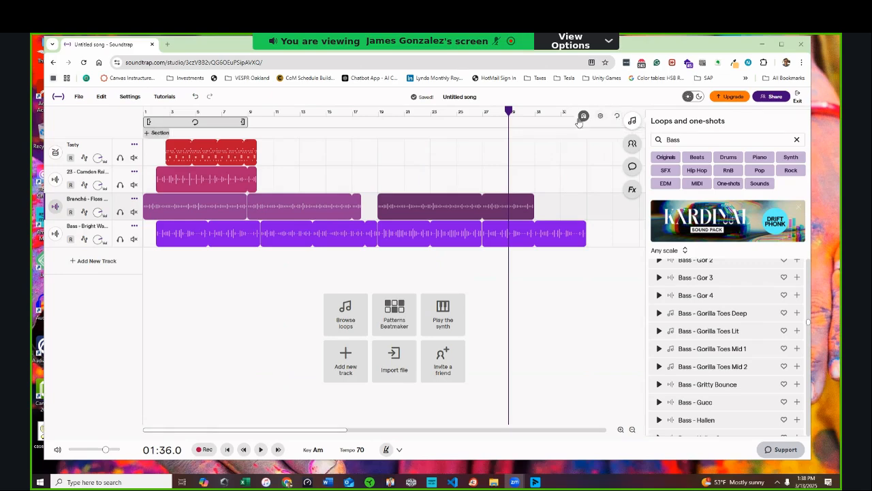
- Turn on loop cycling and play with the cycle end set to bar 17, and shorten the cycle to end at bar 7
{"action": "left_click", "coordinate": [618, 118]}
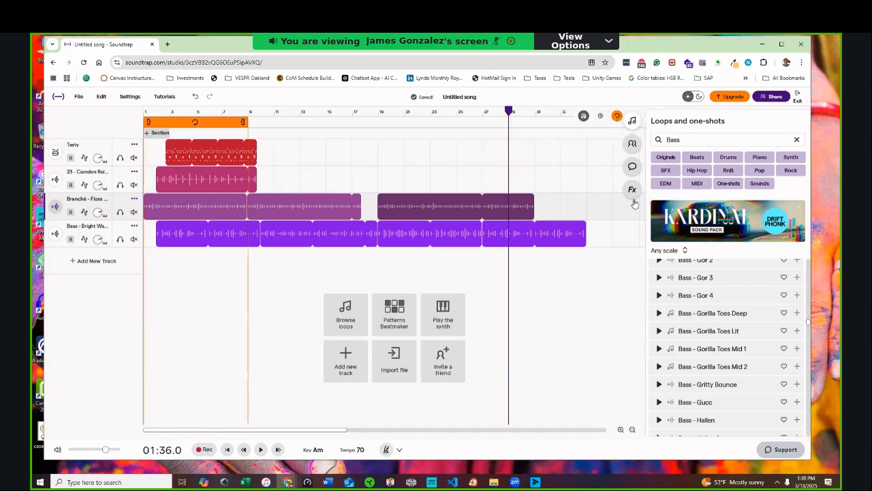
{"action": "left_click_drag", "start_coordinate": [244, 122], "coordinate": [349, 122]}
{"action": "left_click", "coordinate": [348, 133]}
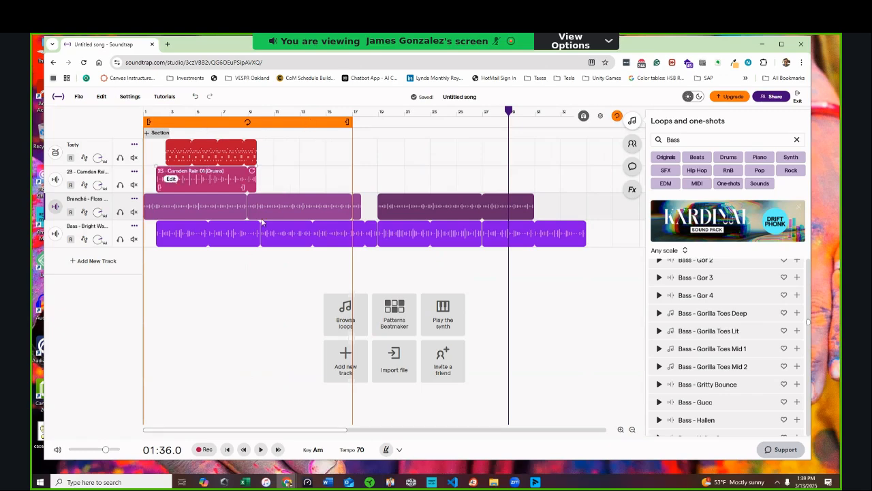
{"action": "left_click", "coordinate": [260, 449]}
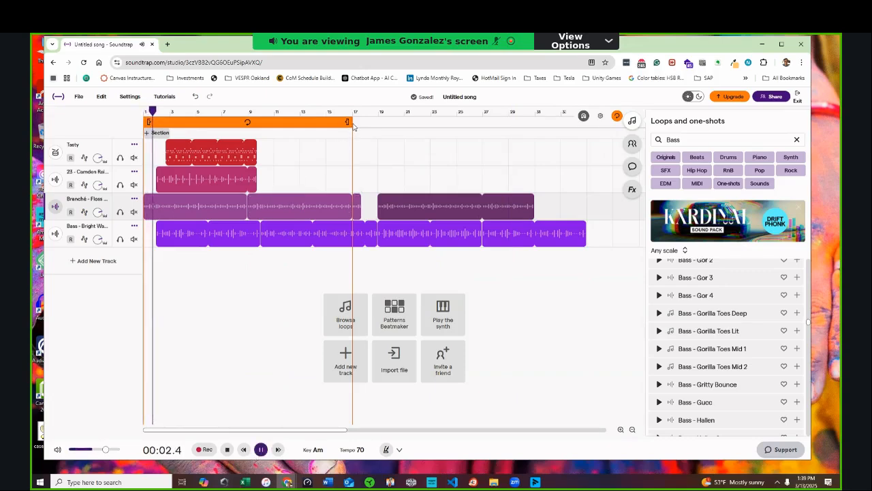
{"action": "left_click_drag", "start_coordinate": [236, 125], "coordinate": [216, 126]}
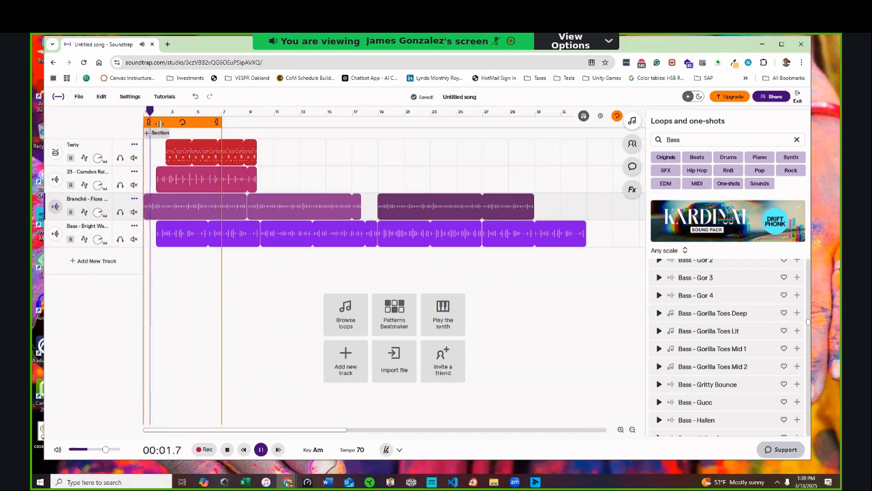
{"action": "left_click", "coordinate": [260, 449]}
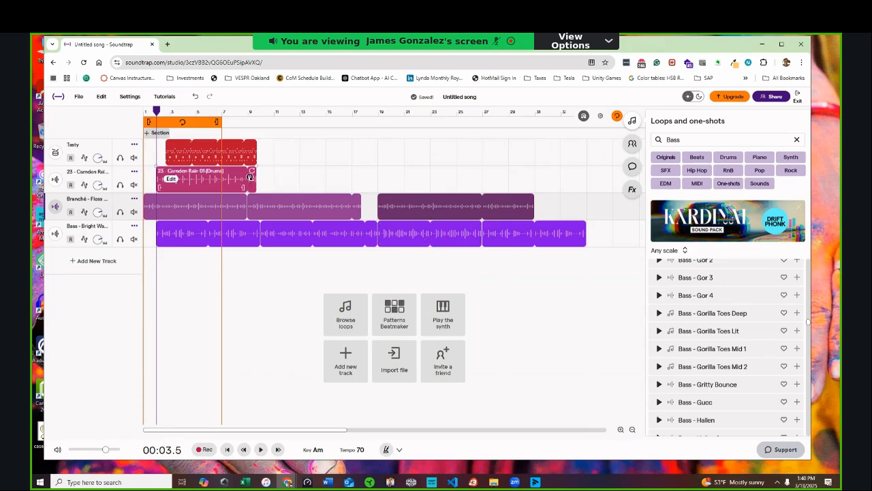
- Extend the 23 - Camden Rain 01 (Drums) region to about bar 11
{"action": "left_click_drag", "start_coordinate": [253, 170], "coordinate": [351, 171]}
{"action": "left_click_drag", "start_coordinate": [393, 199], "coordinate": [274, 178]}
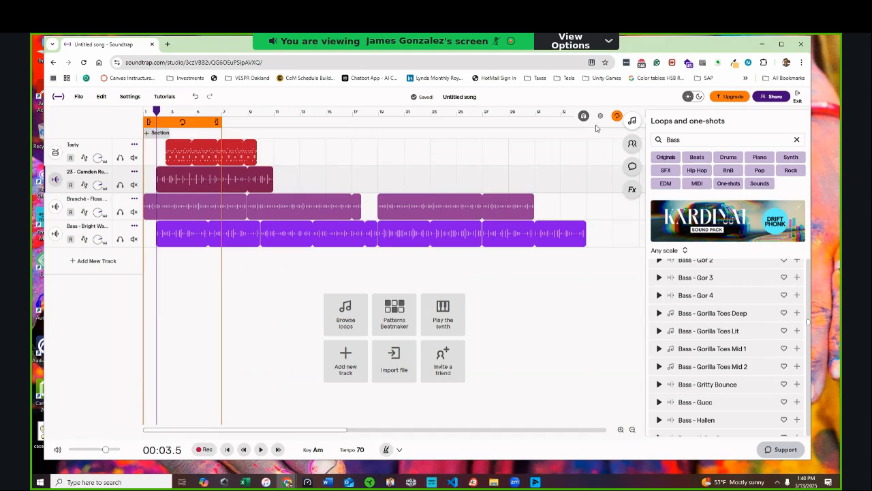
- Turn off loop cycling and stretch the cycle range to end at bar 33
{"action": "left_click", "coordinate": [617, 118]}
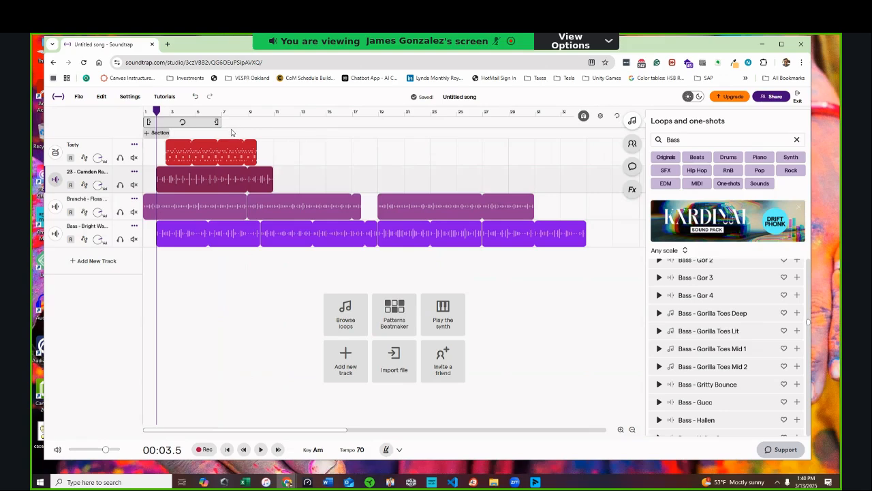
{"action": "left_click_drag", "start_coordinate": [220, 124], "coordinate": [550, 168]}
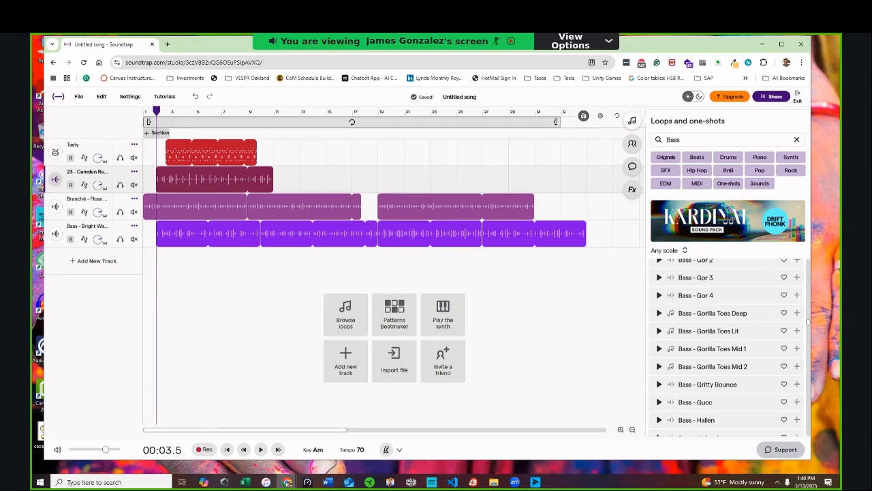
- Add the piano loop Cumbia - Perdonarte (Piano 02) on a new track at bar 7 and extend it to about bar 23
{"action": "left_click_drag", "start_coordinate": [698, 46], "coordinate": [659, 76]}
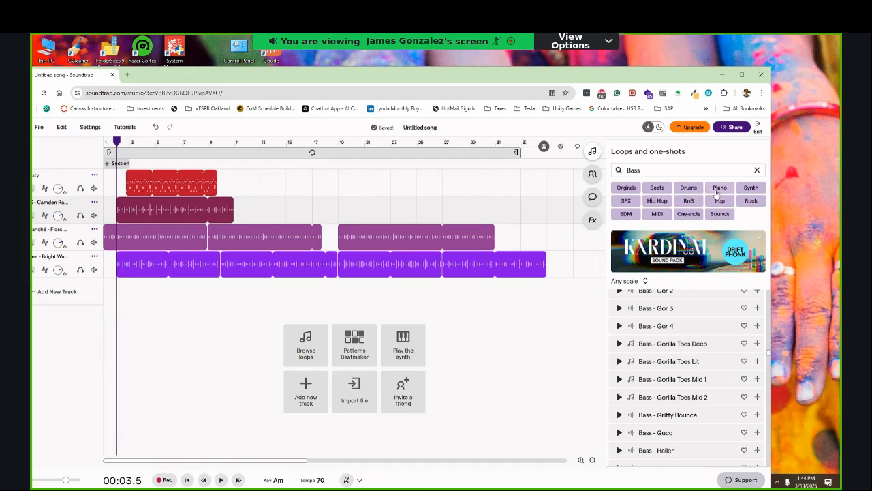
{"action": "left_click", "coordinate": [757, 170]}
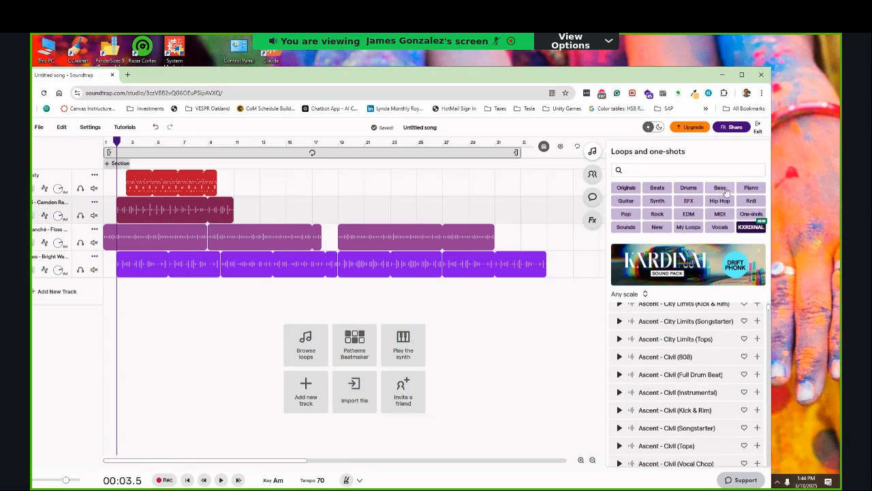
{"action": "left_click", "coordinate": [750, 188]}
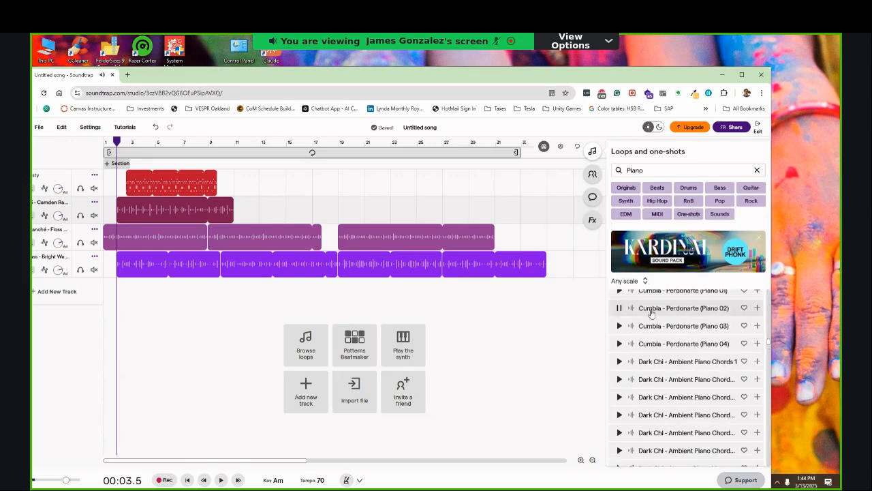
{"action": "left_click_drag", "start_coordinate": [659, 312], "coordinate": [182, 300]}
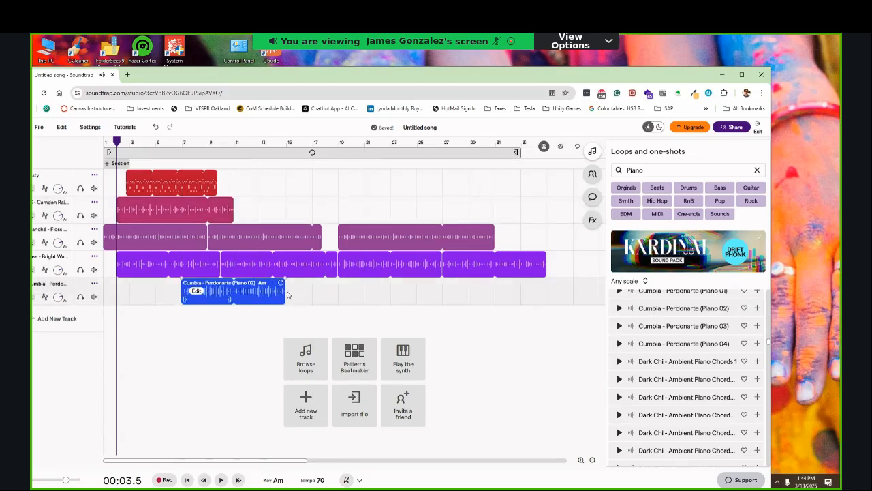
{"action": "left_click_drag", "start_coordinate": [283, 296], "coordinate": [428, 301]}
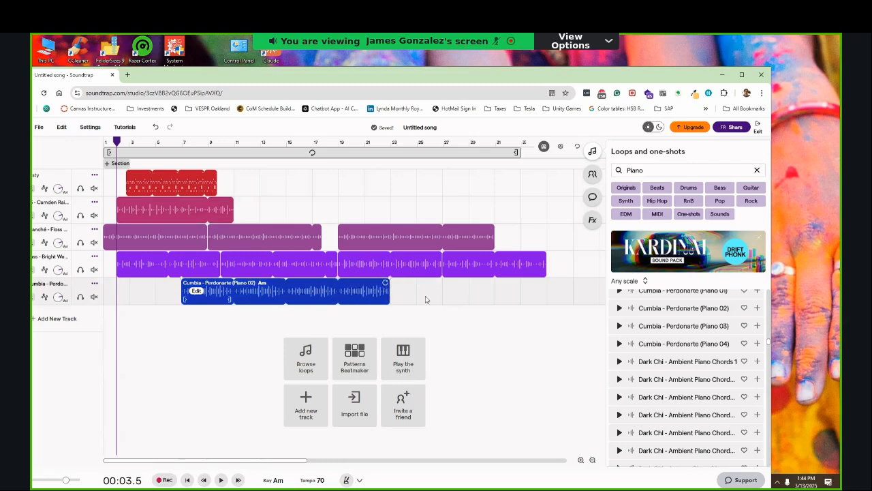
- Add the loop Dark Chi - Ambient Piano Chords 1 at bar 23 of the piano track and play the arrangement from bar 5
{"action": "left_click_drag", "start_coordinate": [640, 366], "coordinate": [425, 298]}
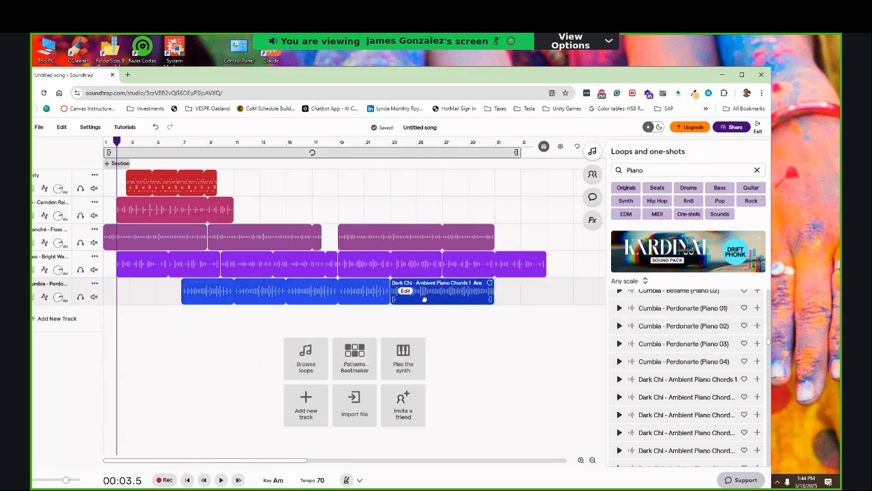
{"action": "left_click", "coordinate": [120, 169]}
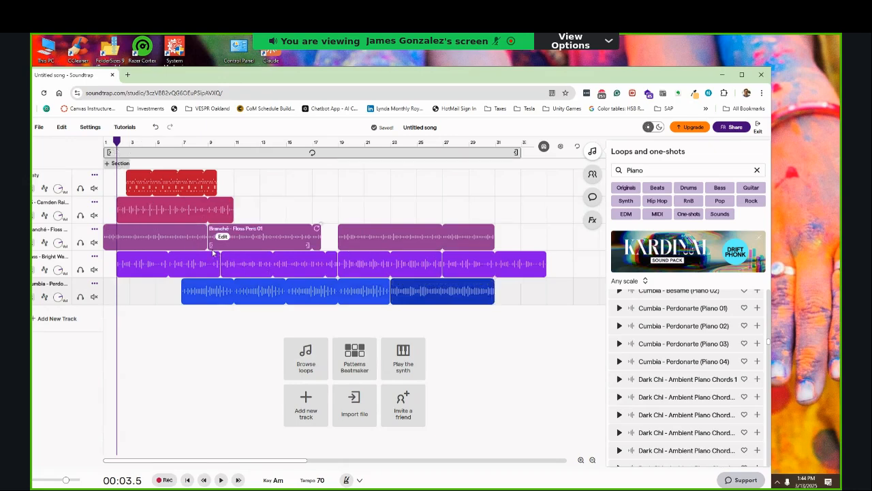
{"action": "left_click", "coordinate": [155, 143]}
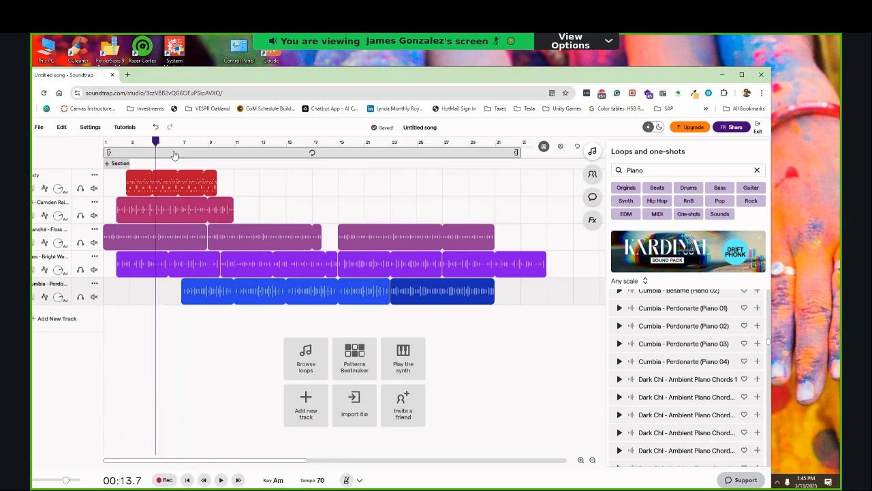
{"action": "left_click", "coordinate": [221, 480]}
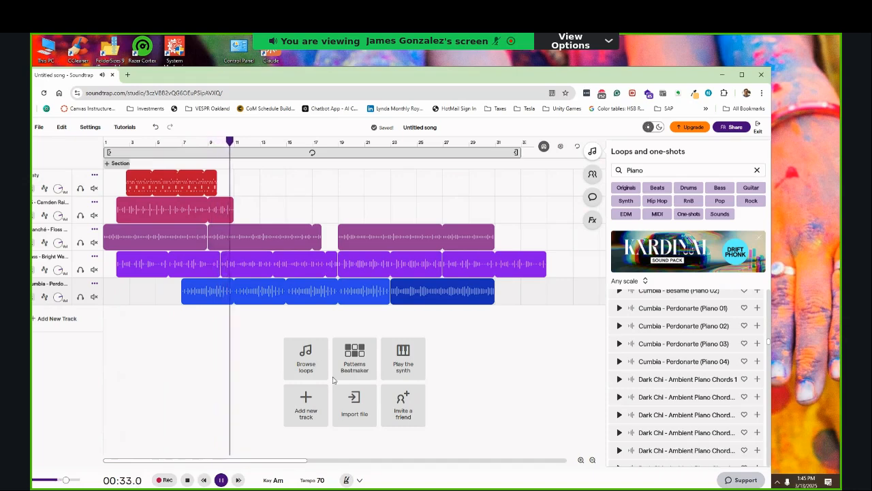
{"action": "left_click", "coordinate": [220, 480]}
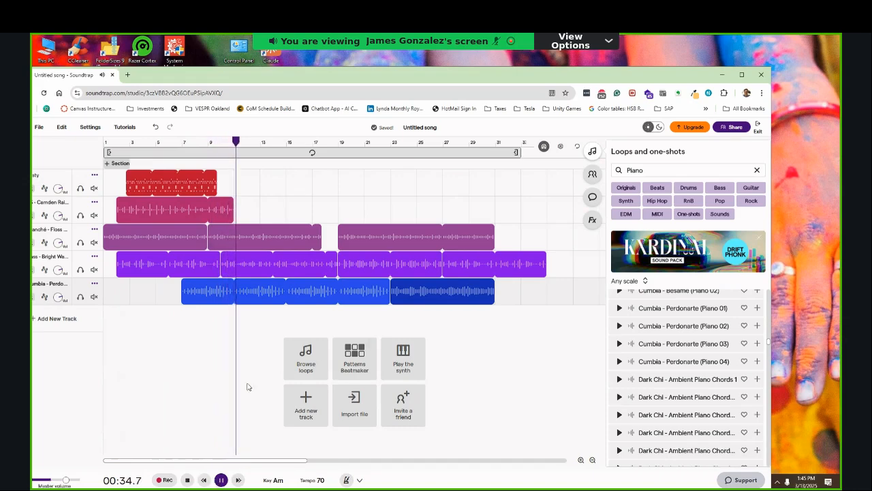
- Delete the Cumbia - Perdonarte (Piano 02) and Dark Chi - Ambient Piano Chords 1 regions from the piano track
{"action": "left_click", "coordinate": [253, 286]}
{"action": "key", "text": "Delete"}
{"action": "left_click", "coordinate": [406, 291]}
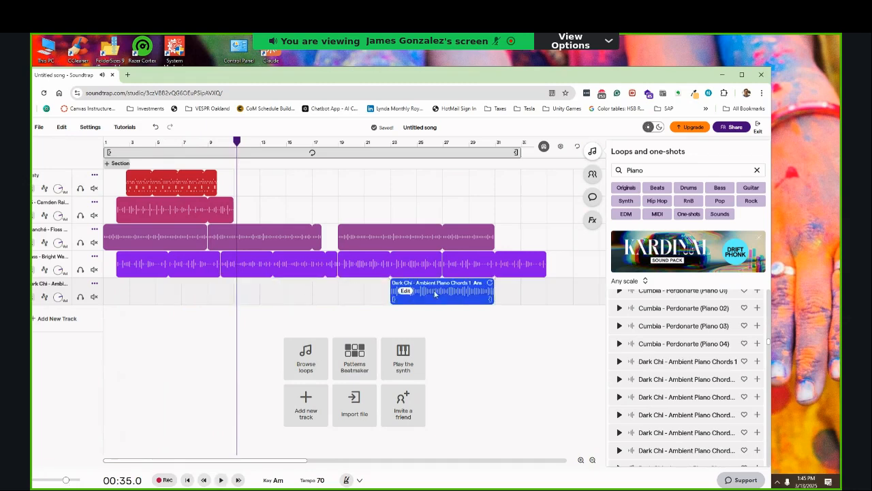
{"action": "key", "text": "Delete"}
- Add Lucid - Wurly Chords 04 on a new track at bar 7 and Lucid - Wurly Chords 06 right behind it at bar 23
{"action": "scroll", "coordinate": [654, 361], "scroll_direction": "down", "scroll_amount": 5}
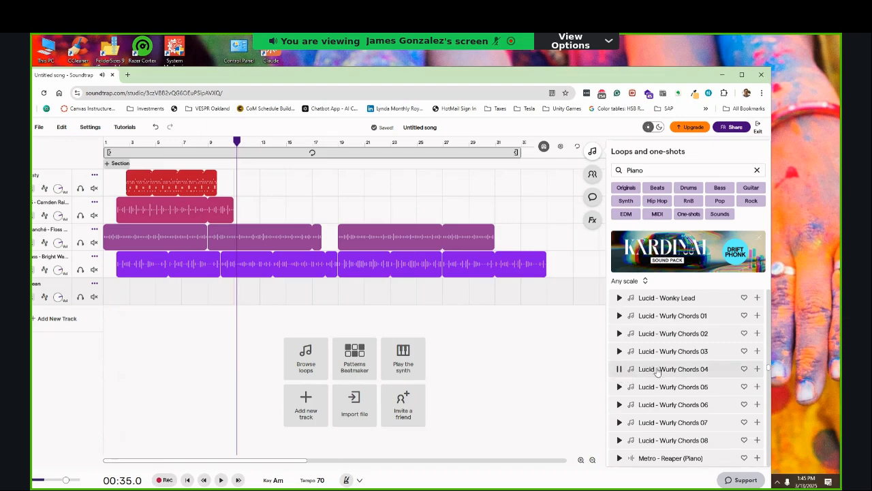
{"action": "left_click_drag", "start_coordinate": [674, 369], "coordinate": [208, 295]}
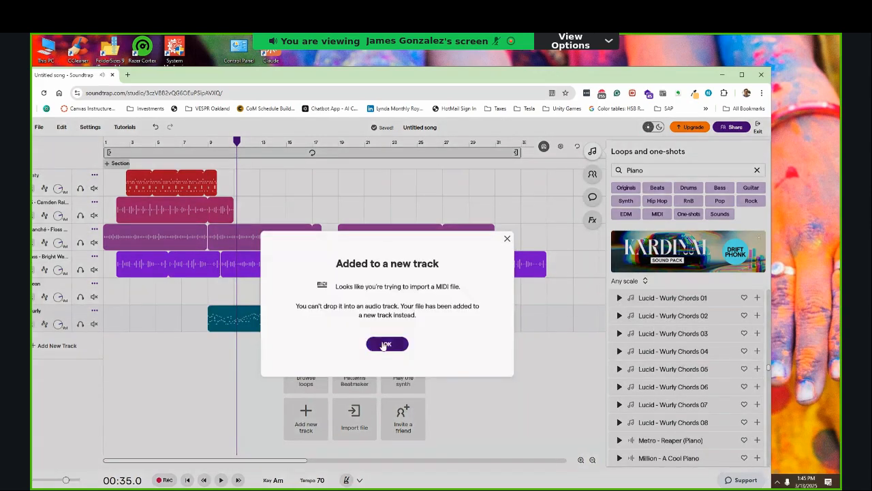
{"action": "left_click", "coordinate": [387, 344]}
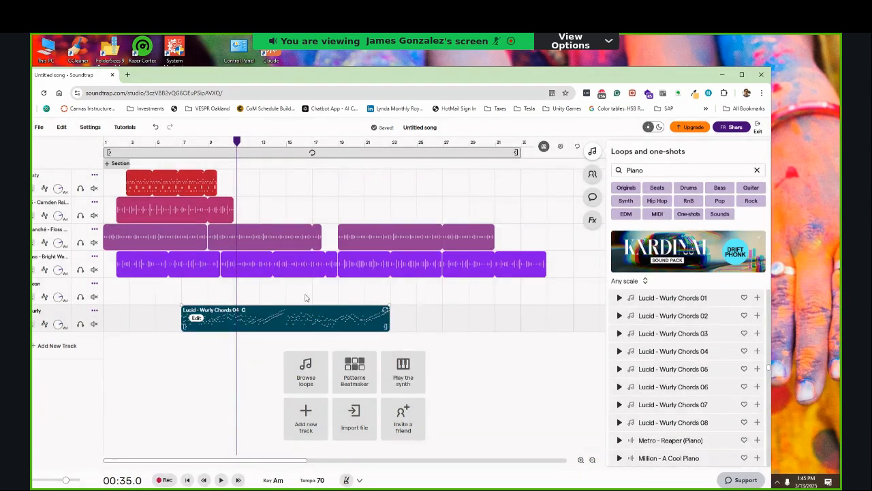
{"action": "left_click_drag", "start_coordinate": [641, 374], "coordinate": [438, 329]}
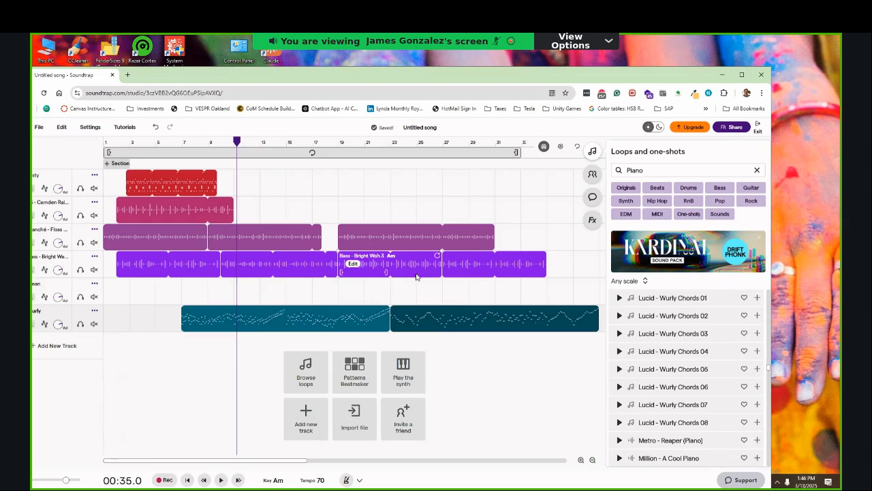
- Turn on loop cycling and play from bar 7, with the browser window moved fully into view
{"action": "left_click", "coordinate": [184, 156]}
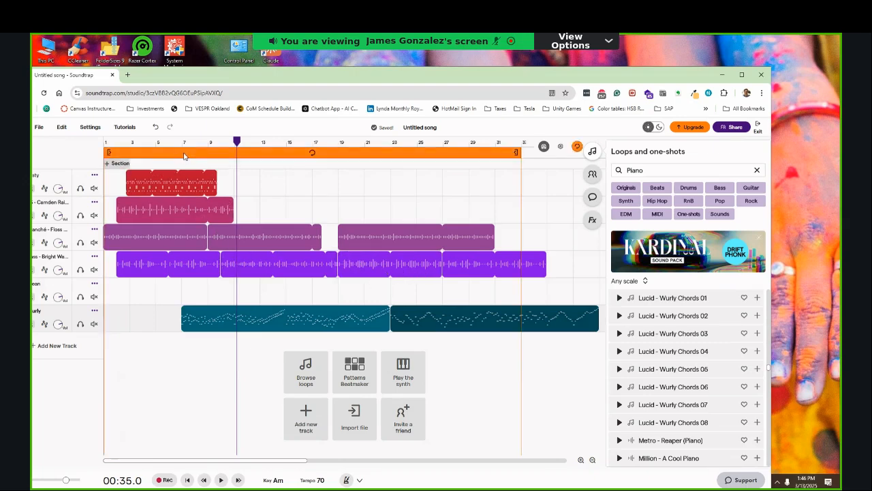
{"action": "left_click", "coordinate": [182, 143]}
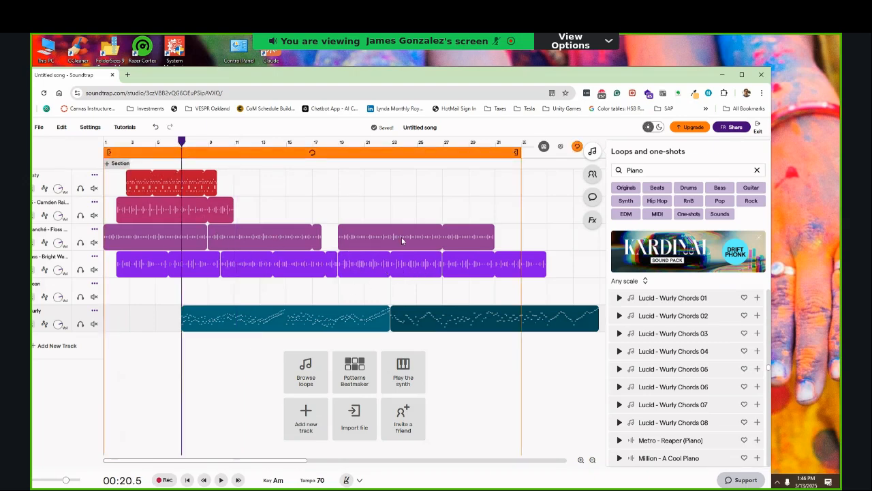
{"action": "left_click", "coordinate": [222, 481]}
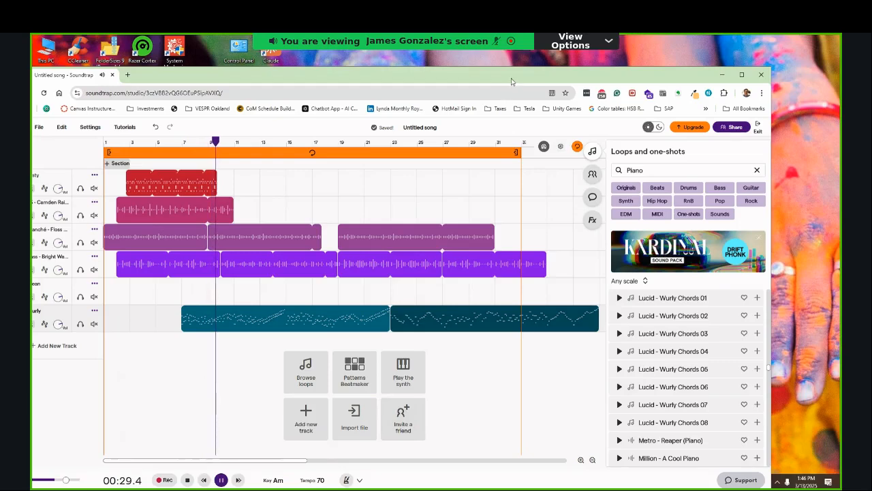
{"action": "left_click_drag", "start_coordinate": [515, 81], "coordinate": [553, 50]}
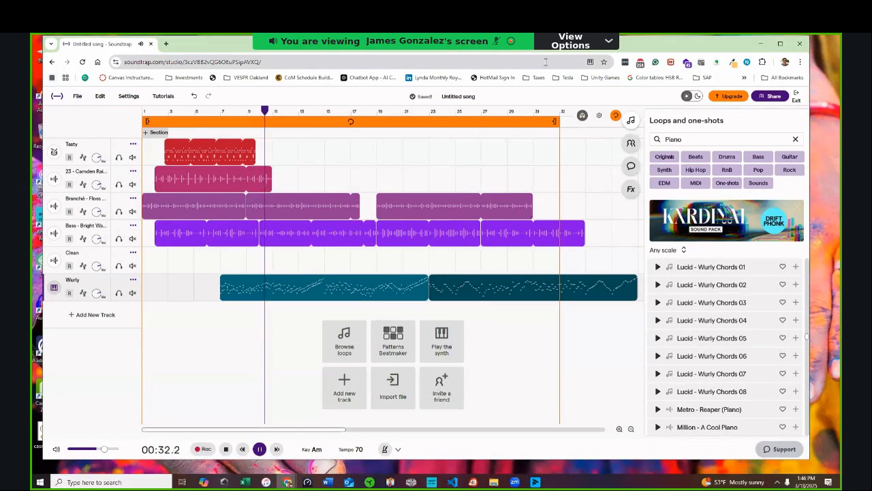
- Trim the two Wurly regions to six bars each, back to back from bar 7, and add Lucid - Wurly Chords 08 at bar 19
{"action": "left_click", "coordinate": [292, 286]}
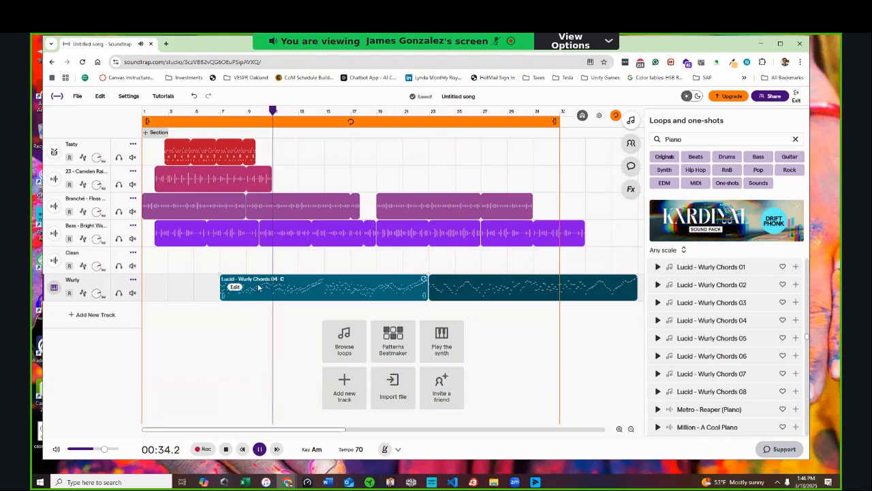
{"action": "left_click_drag", "start_coordinate": [425, 294], "coordinate": [297, 294]}
{"action": "left_click_drag", "start_coordinate": [469, 295], "coordinate": [343, 296]}
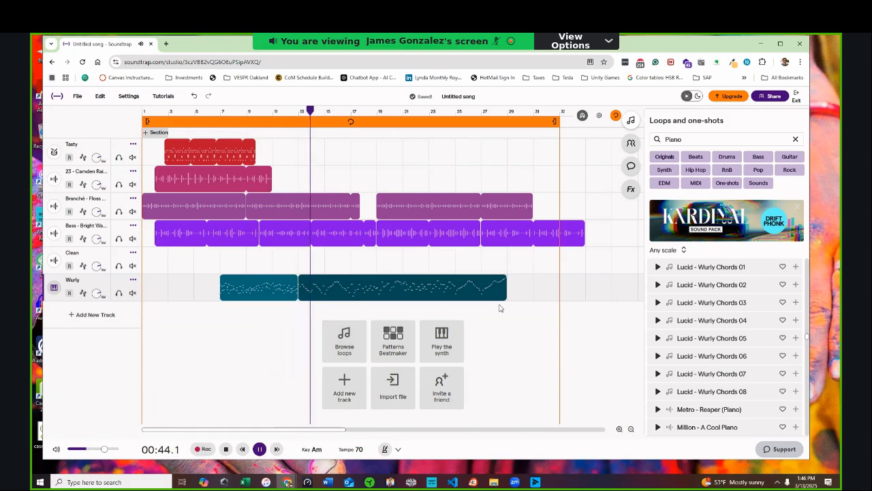
{"action": "left_click_drag", "start_coordinate": [506, 296], "coordinate": [375, 297]}
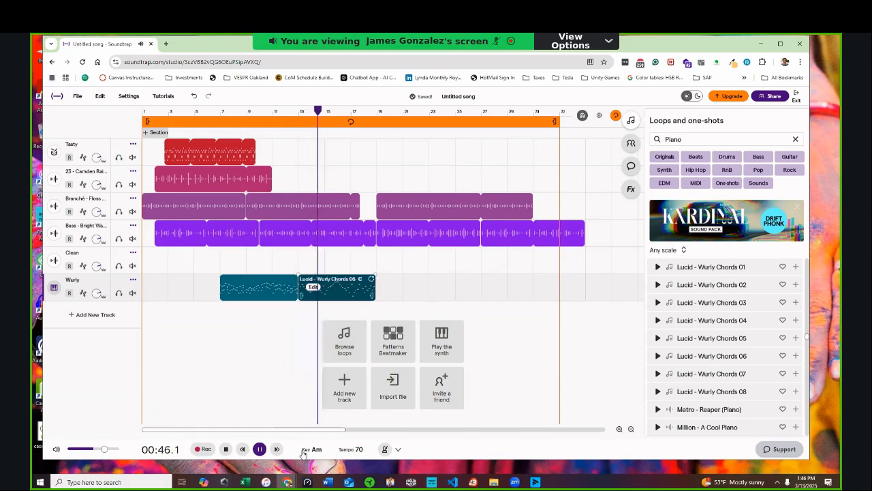
{"action": "left_click", "coordinate": [258, 450]}
{"action": "left_click_drag", "start_coordinate": [690, 396], "coordinate": [378, 290]}
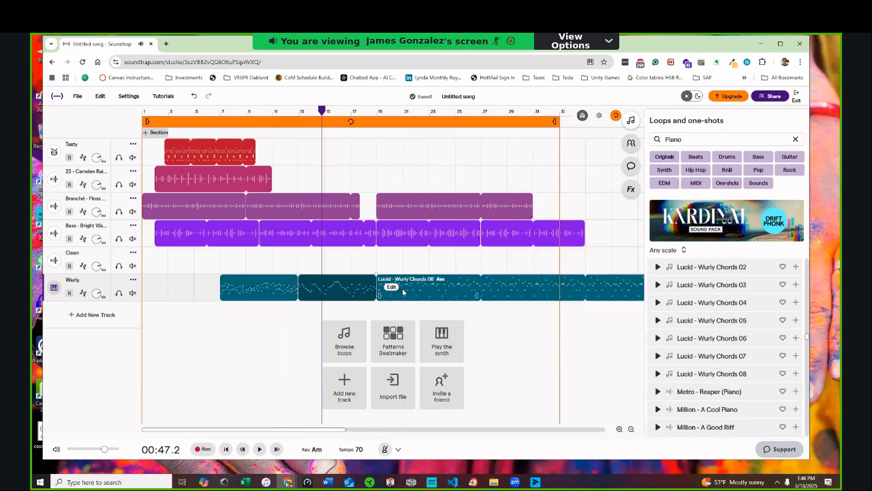
- Filter the loop library by Guitar only and add an Atlantis - Ocean guitar loop on a new track at bar 11
{"action": "left_click", "coordinate": [789, 157]}
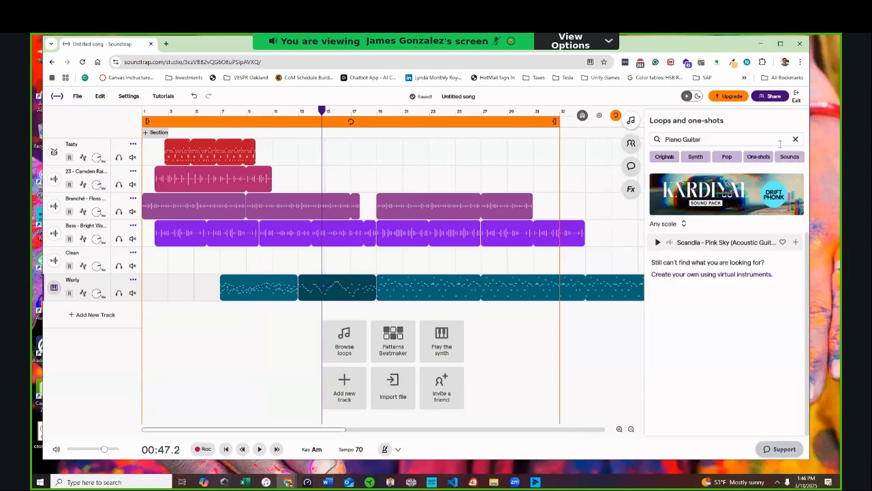
{"action": "left_click", "coordinate": [796, 140]}
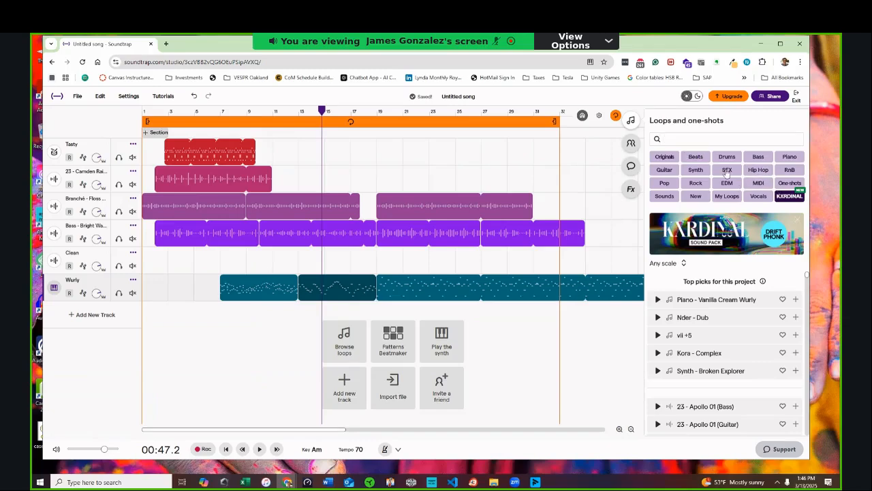
{"action": "left_click", "coordinate": [665, 169]}
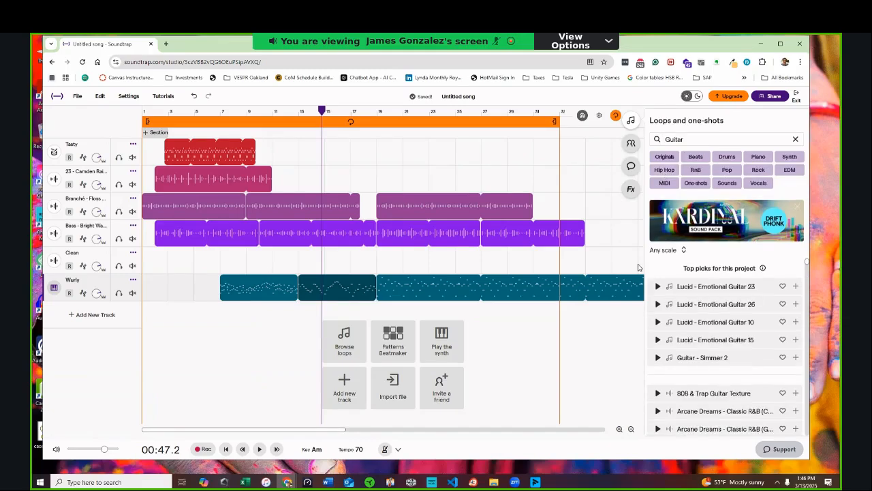
{"action": "scroll", "coordinate": [711, 346], "scroll_direction": "down", "scroll_amount": 5}
{"action": "left_click_drag", "start_coordinate": [601, 337], "coordinate": [300, 332]}
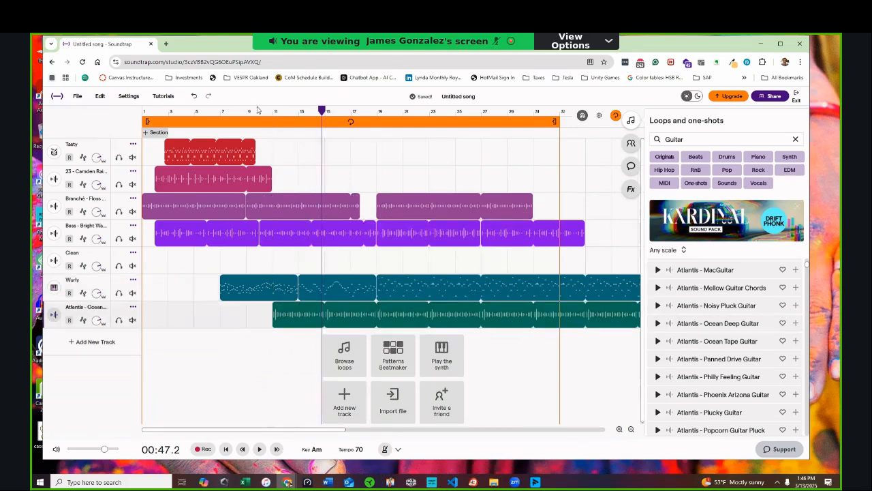
- Play the arrangement from bar 9, and extend the 23 - Camden Rain 01 (Drums) and Tasty regions to about bar 21
{"action": "left_click", "coordinate": [247, 112]}
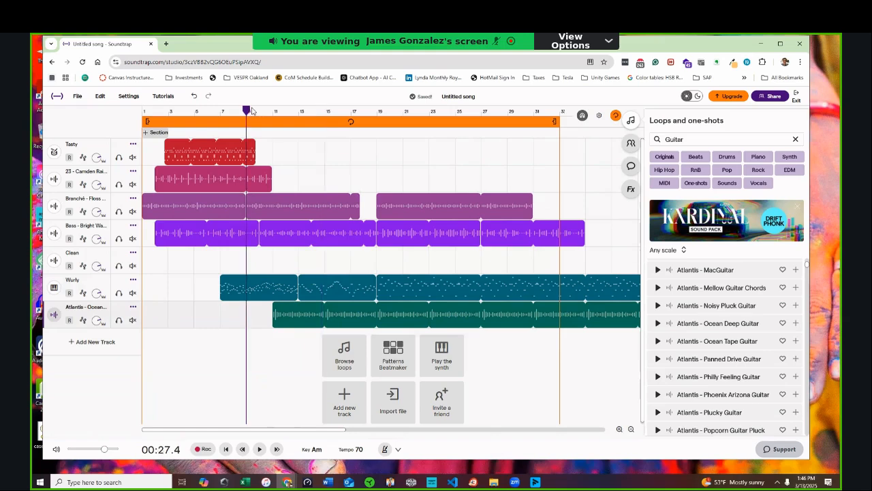
{"action": "left_click", "coordinate": [259, 449]}
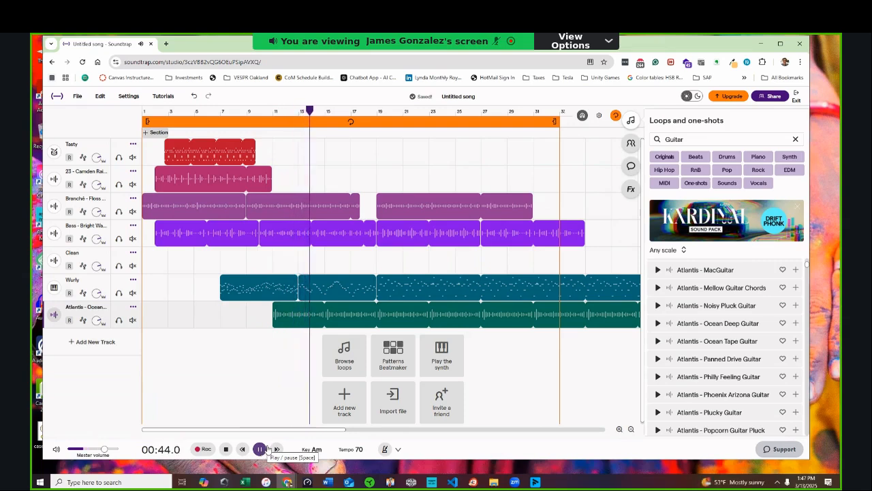
{"action": "left_click", "coordinate": [260, 450]}
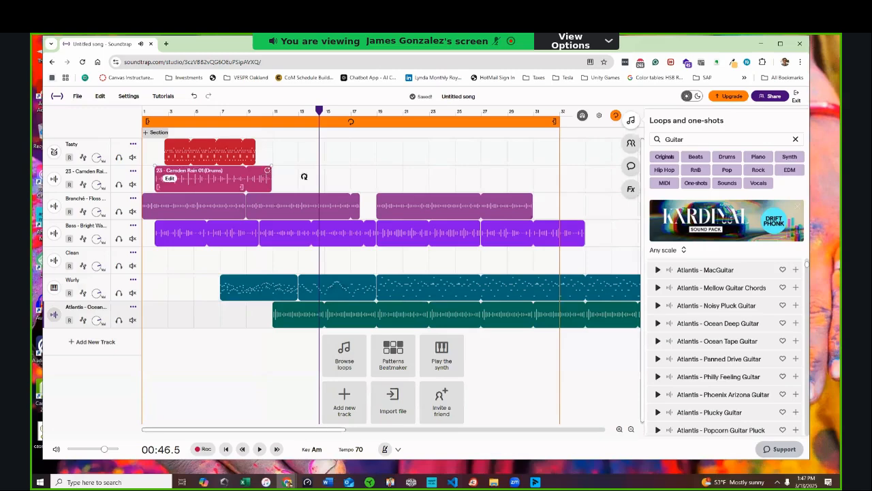
{"action": "left_click_drag", "start_coordinate": [304, 177], "coordinate": [409, 180]}
{"action": "left_click_drag", "start_coordinate": [256, 151], "coordinate": [399, 151]}
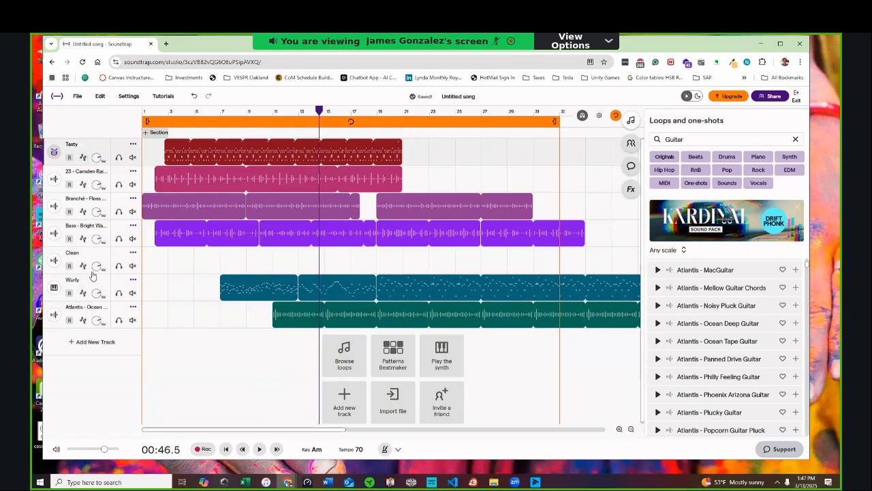
- Add a Volume automation lane to the Wurly track
{"action": "left_click", "coordinate": [82, 293]}
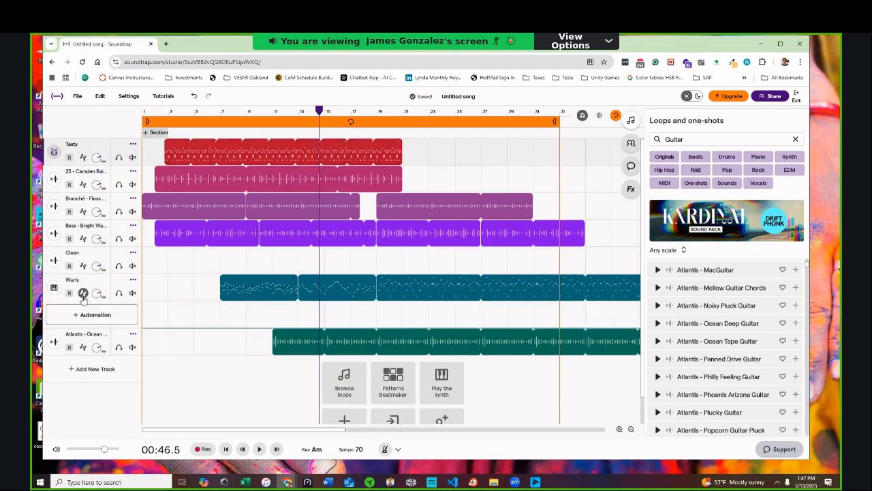
{"action": "left_click", "coordinate": [85, 313]}
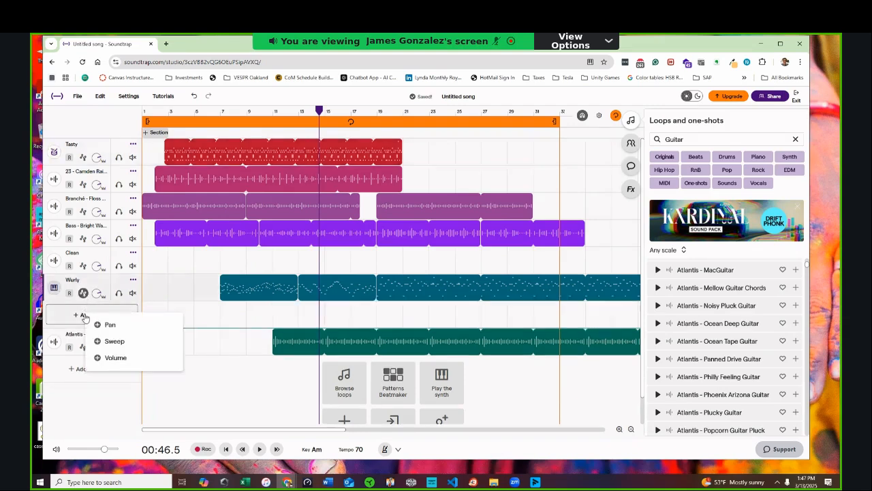
{"action": "left_click", "coordinate": [114, 359]}
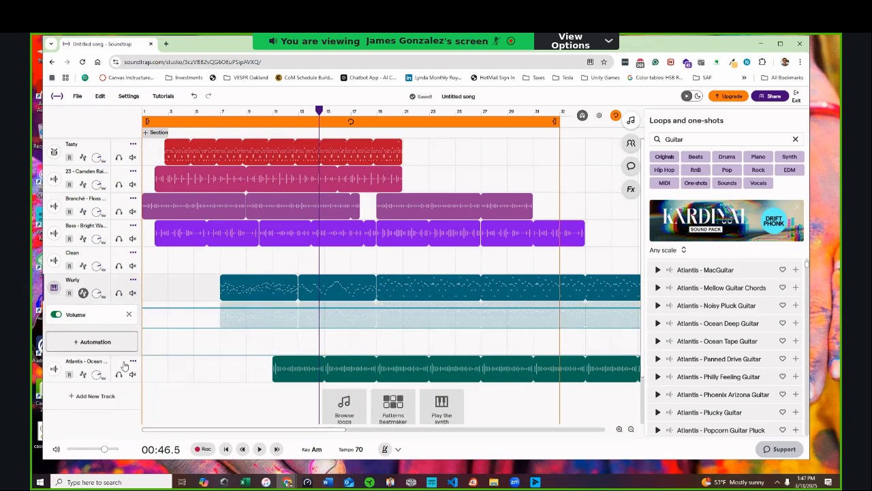
- Shape the Wurly volume curve with points at bars 7, 11, 17 and 27, raised at bar 11 and lowered at bars 17 and 27
{"action": "left_click_drag", "start_coordinate": [259, 314], "coordinate": [246, 314]}
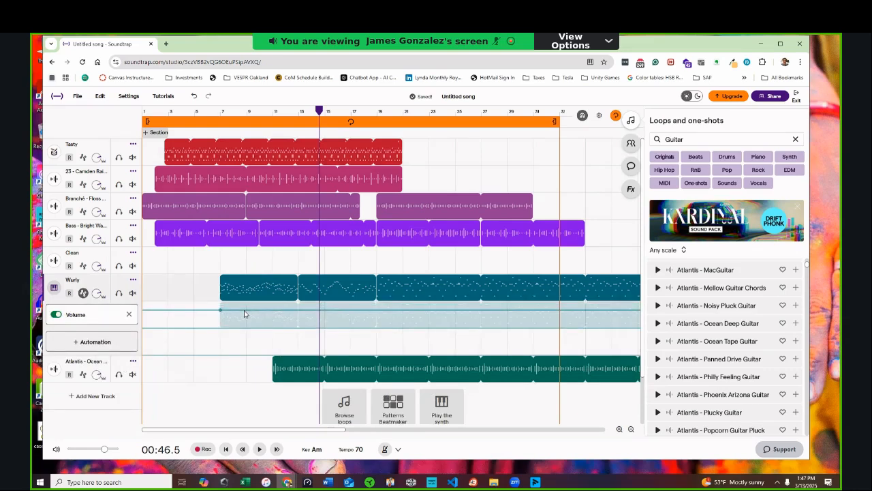
{"action": "left_click", "coordinate": [351, 310]}
{"action": "left_click", "coordinate": [480, 308]}
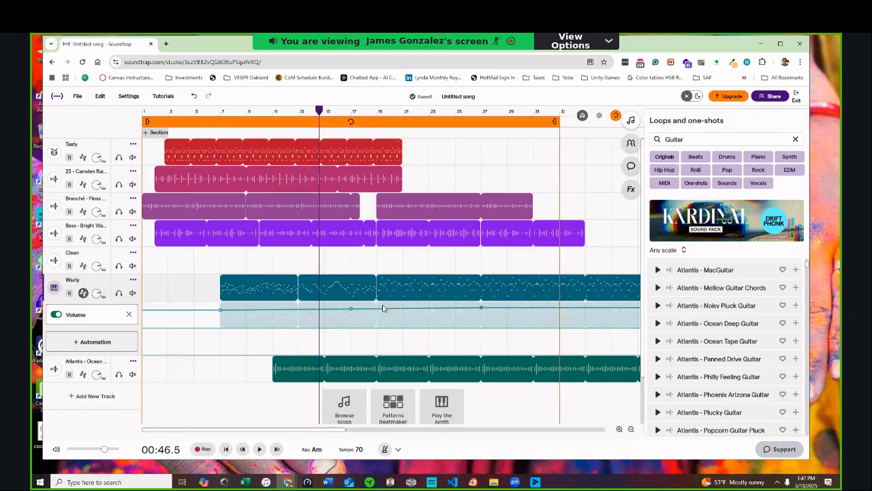
{"action": "left_click_drag", "start_coordinate": [351, 309], "coordinate": [351, 318]}
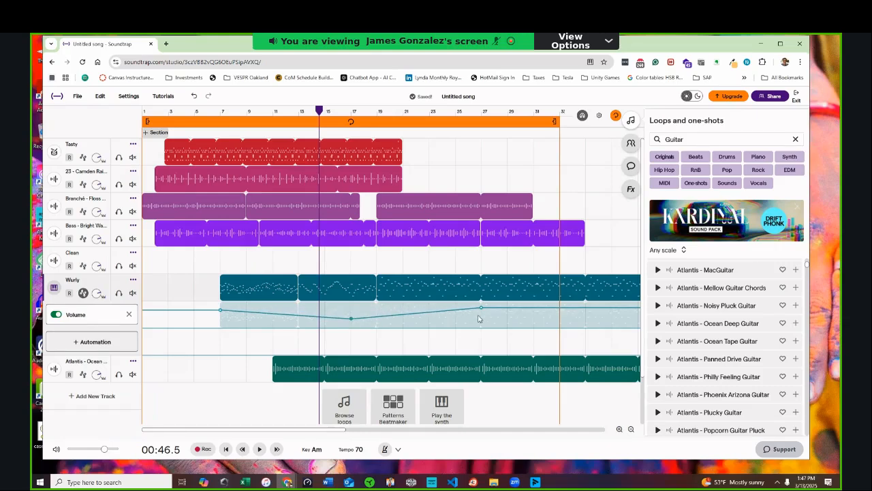
{"action": "left_click_drag", "start_coordinate": [480, 309], "coordinate": [481, 319]}
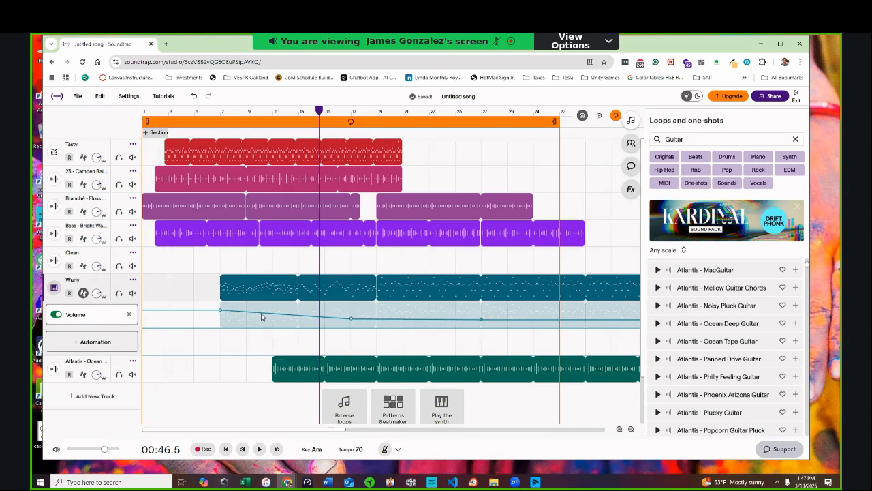
{"action": "left_click_drag", "start_coordinate": [274, 314], "coordinate": [274, 311]}
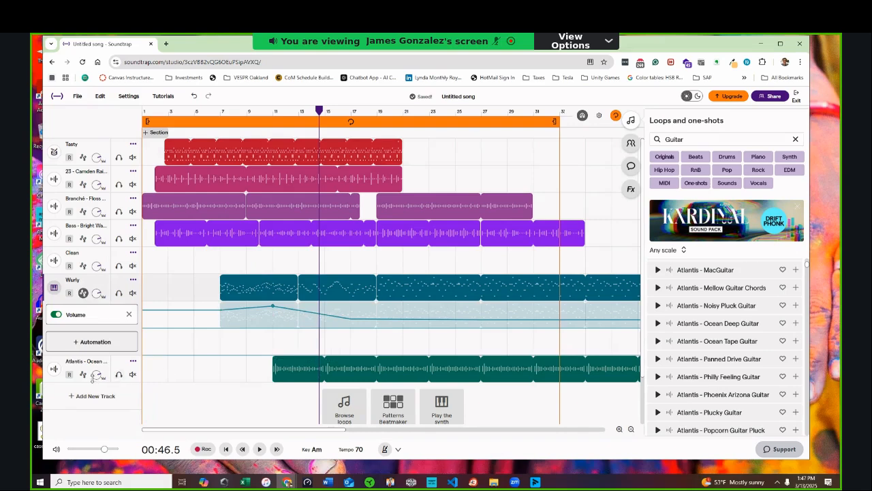
- Add Volume automation to the Atlantis - Ocean guitar track, with points near minimum at bars 11 and 15 and raised at bar 21
{"action": "left_click", "coordinate": [84, 375]}
{"action": "left_click", "coordinate": [97, 400]}
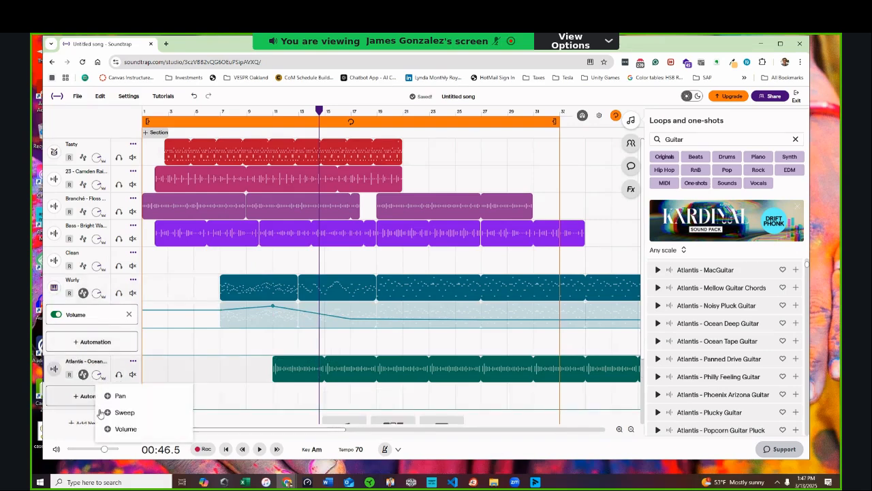
{"action": "left_click", "coordinate": [111, 427]}
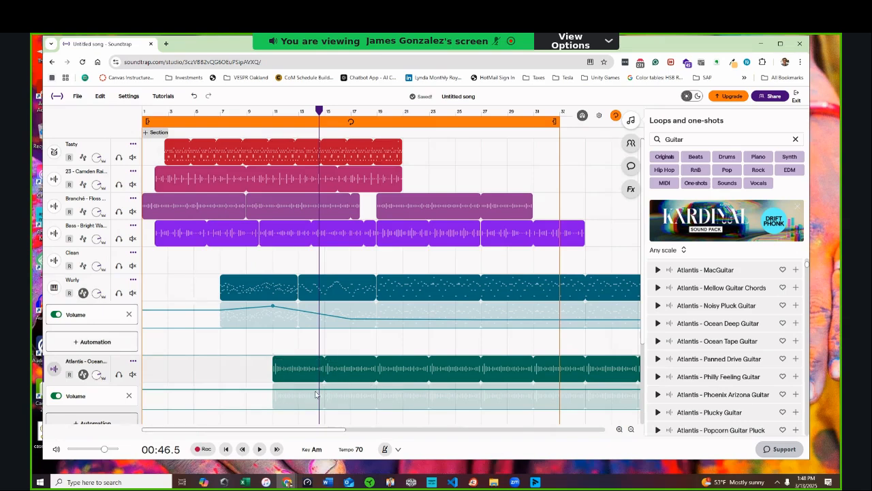
{"action": "left_click_drag", "start_coordinate": [271, 395], "coordinate": [273, 406]}
{"action": "left_click", "coordinate": [337, 407]}
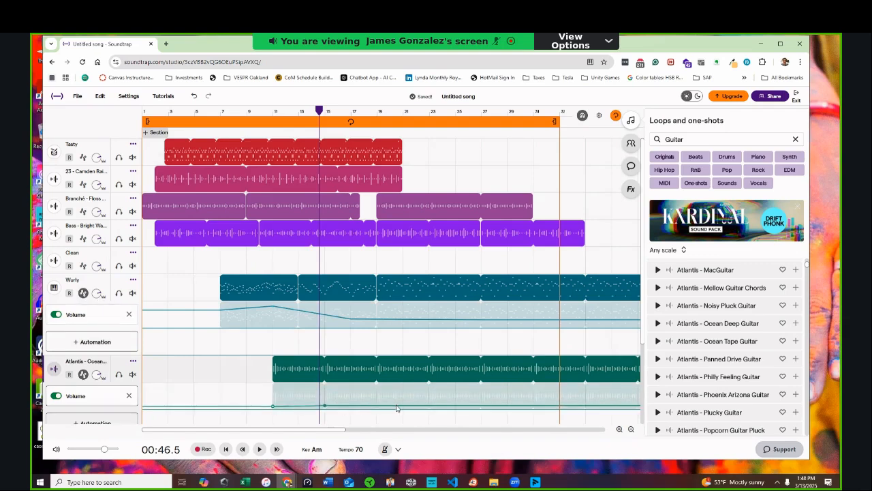
{"action": "left_click_drag", "start_coordinate": [399, 408], "coordinate": [401, 388]}
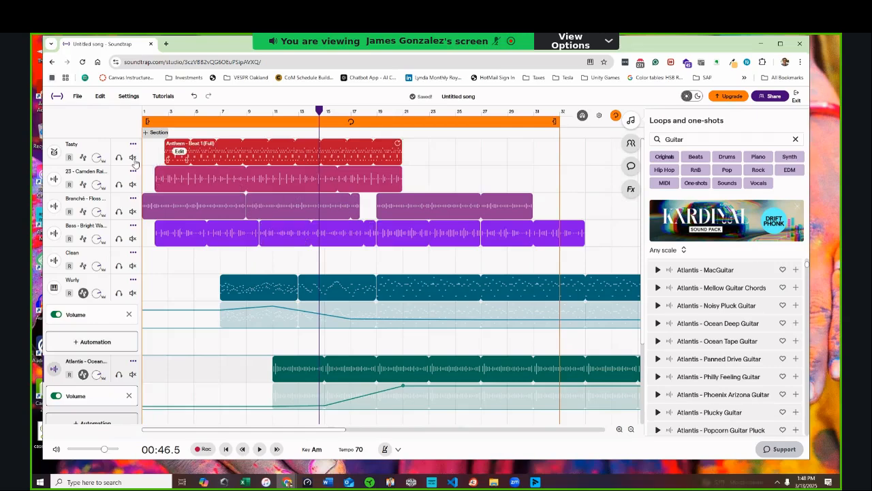
- Add a Volume automation lane to the Tasty track and lower its volume line slightly
{"action": "left_click", "coordinate": [83, 158]}
{"action": "left_click", "coordinate": [96, 176]}
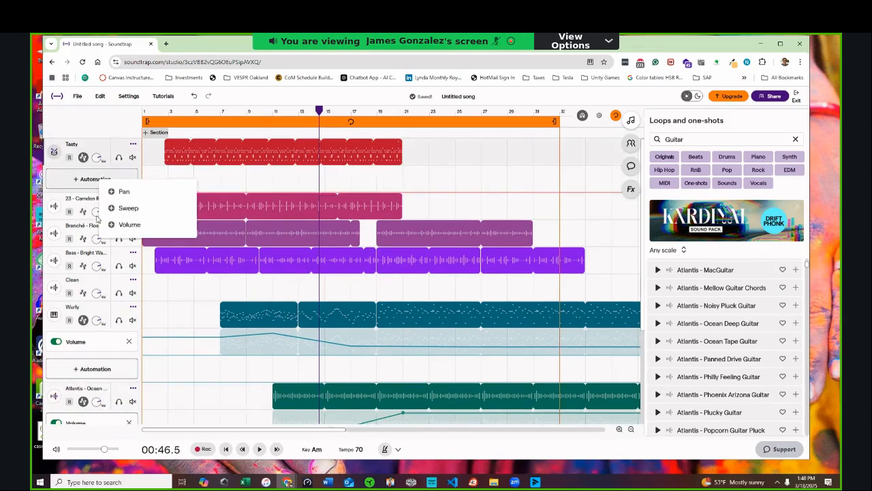
{"action": "left_click", "coordinate": [107, 225]}
{"action": "left_click_drag", "start_coordinate": [144, 178], "coordinate": [144, 183]}
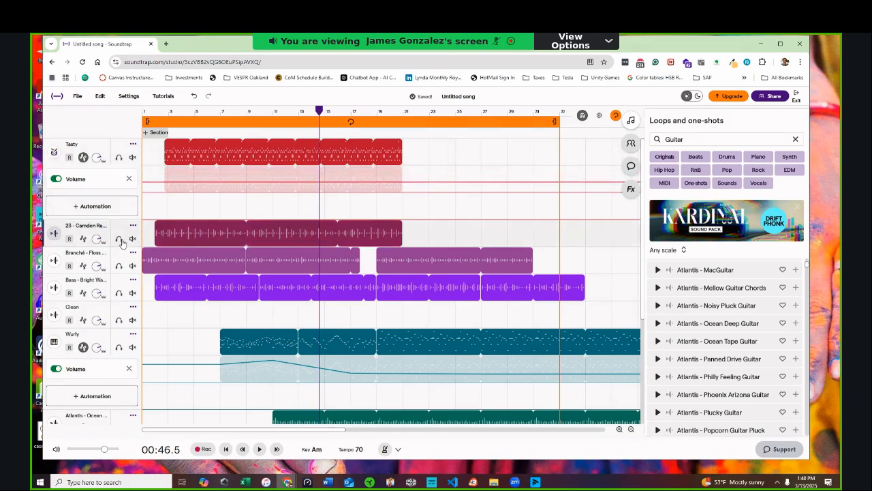
- Add a Volume automation lane to the 23 - Camden Rain drum track
{"action": "left_click", "coordinate": [84, 239]}
{"action": "left_click", "coordinate": [115, 260]}
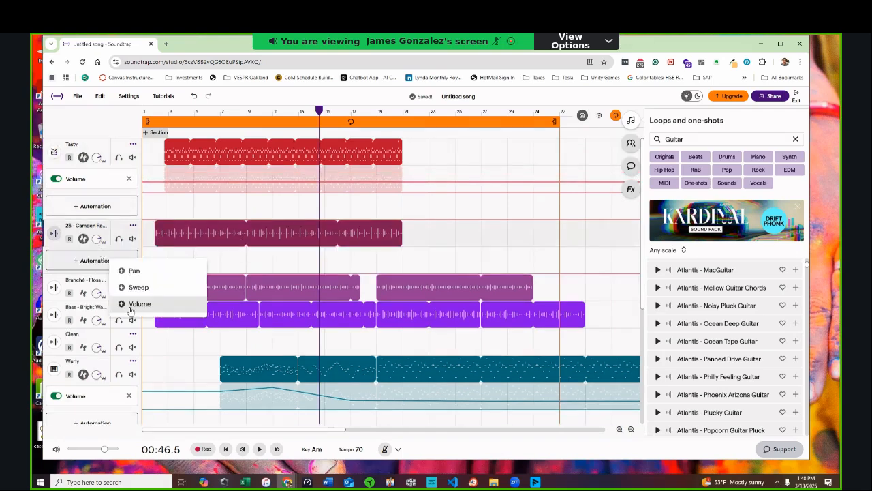
{"action": "left_click", "coordinate": [132, 307]}
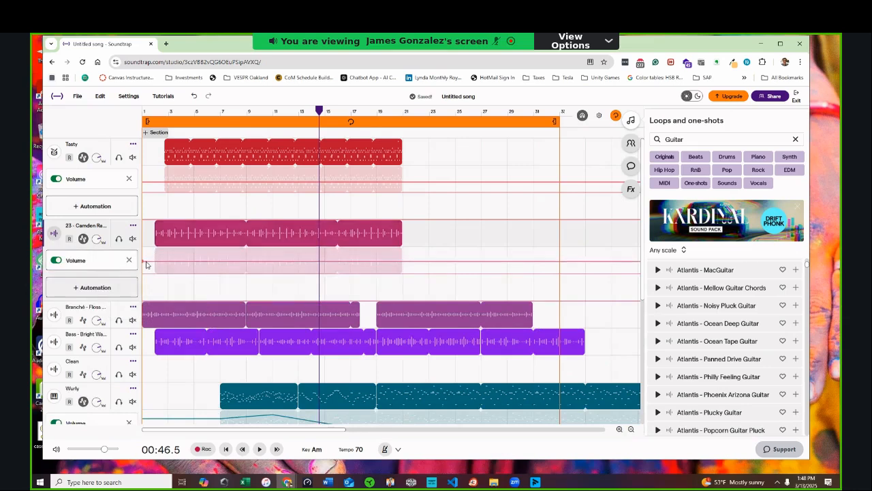
- Play the arrangement from about bar 5 to about bar 20 to check the volume changes
{"action": "left_click", "coordinate": [195, 122]}
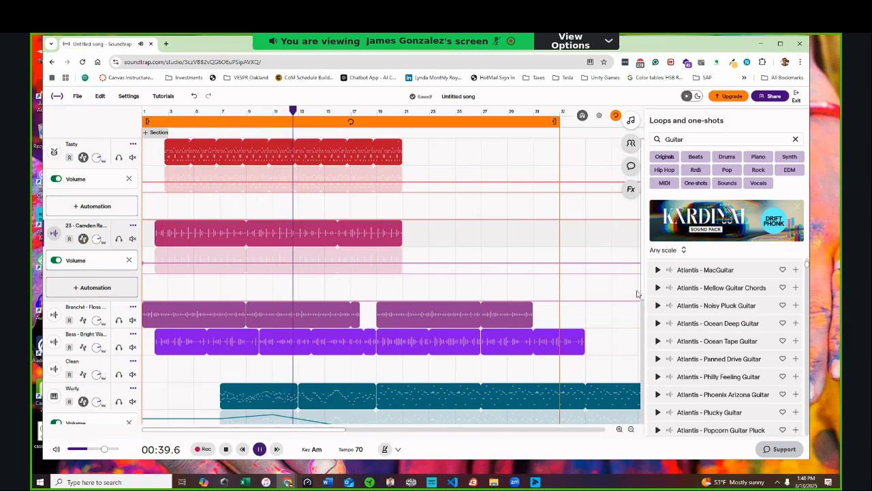
{"action": "scroll", "coordinate": [637, 293], "scroll_direction": "down", "scroll_amount": 3}
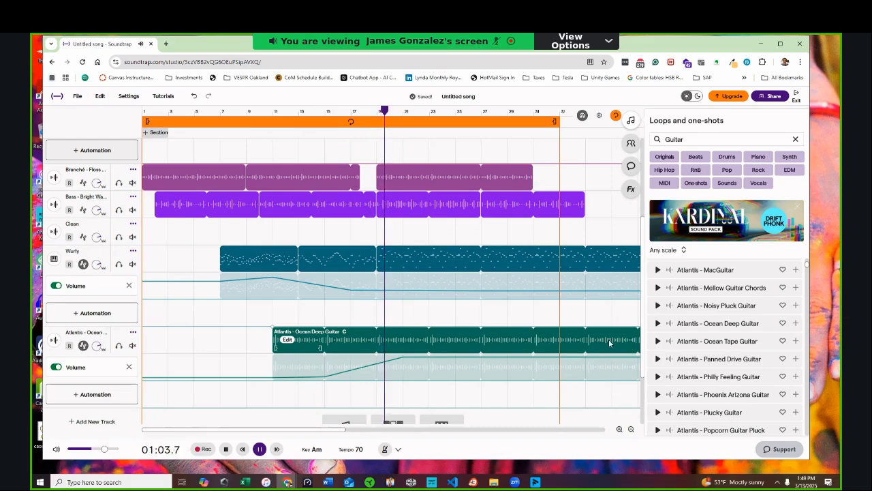
{"action": "left_click", "coordinate": [260, 453]}
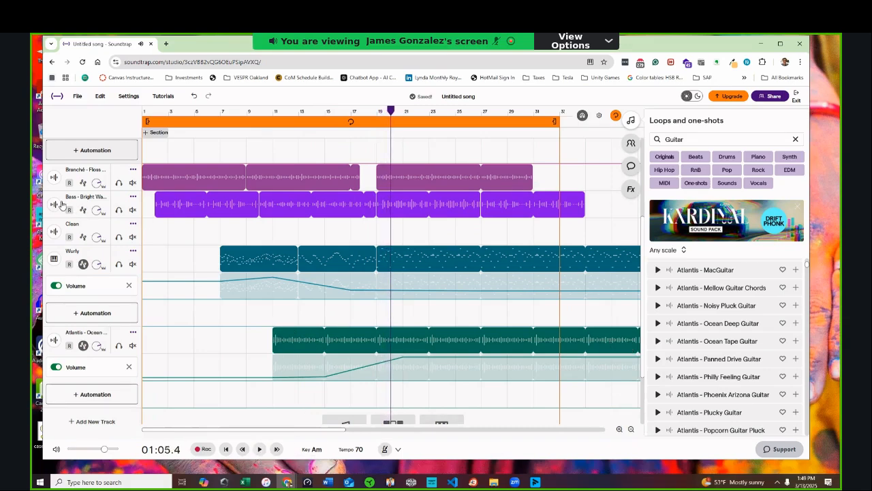
- Mute the Branché - Floss, Bass - Bright and Wurly tracks, leaving the Atlantis - Ocean guitar unmuted
{"action": "left_click", "coordinate": [132, 183]}
{"action": "left_click", "coordinate": [133, 210]}
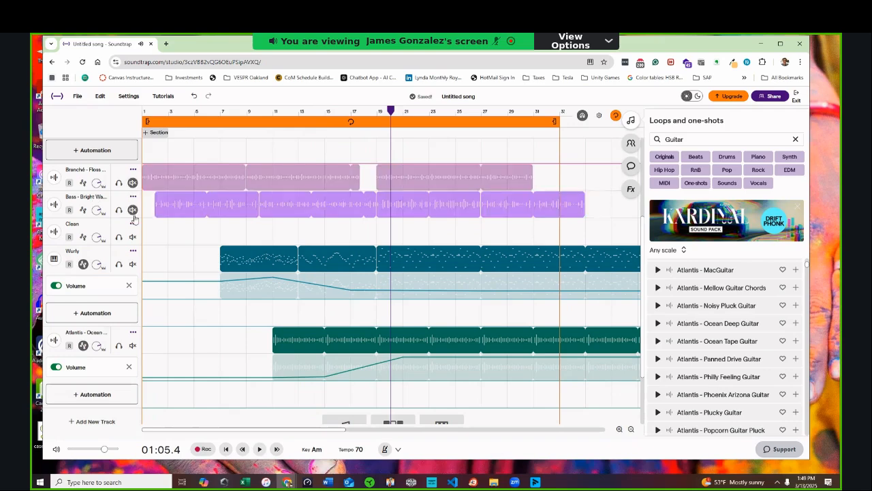
{"action": "left_click", "coordinate": [132, 264]}
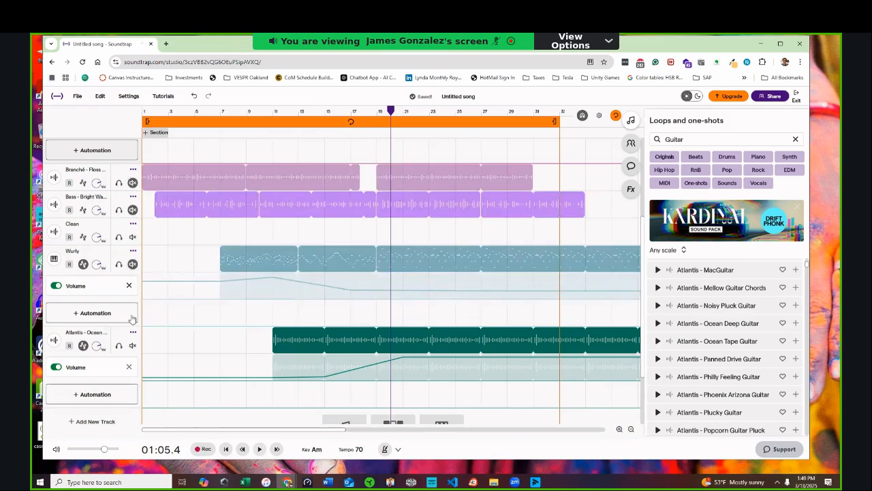
{"action": "left_click", "coordinate": [133, 346]}
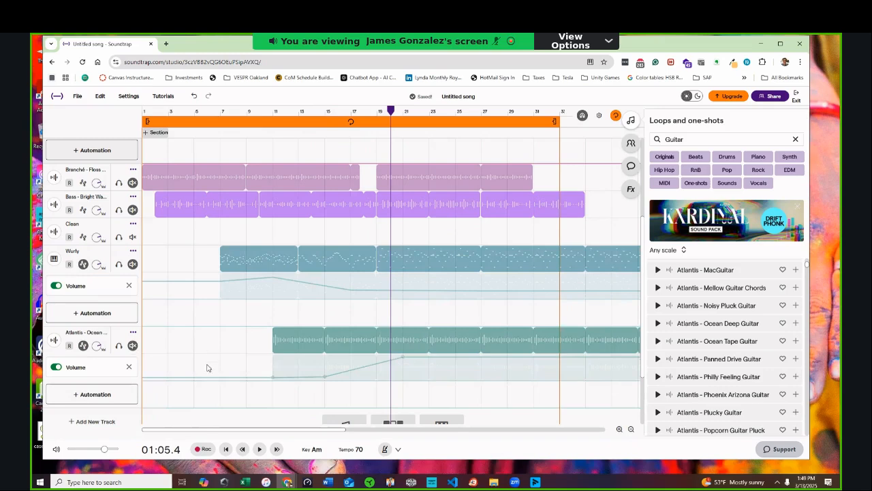
{"action": "left_click", "coordinate": [133, 346]}
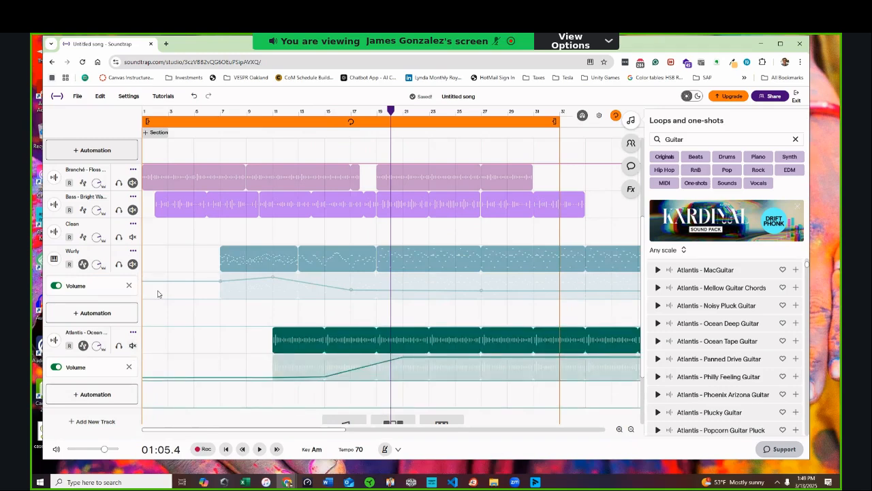
- Listen to the guitar's fade-in from about bar 15, skipping ahead to about bars 18 and 23
{"action": "left_click_drag", "start_coordinate": [383, 117], "coordinate": [316, 227]}
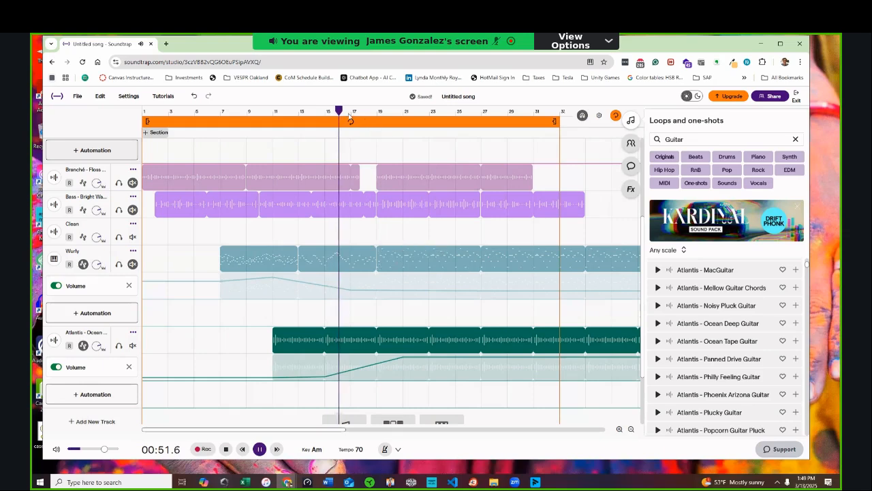
{"action": "left_click", "coordinate": [368, 113]}
{"action": "left_click", "coordinate": [428, 114]}
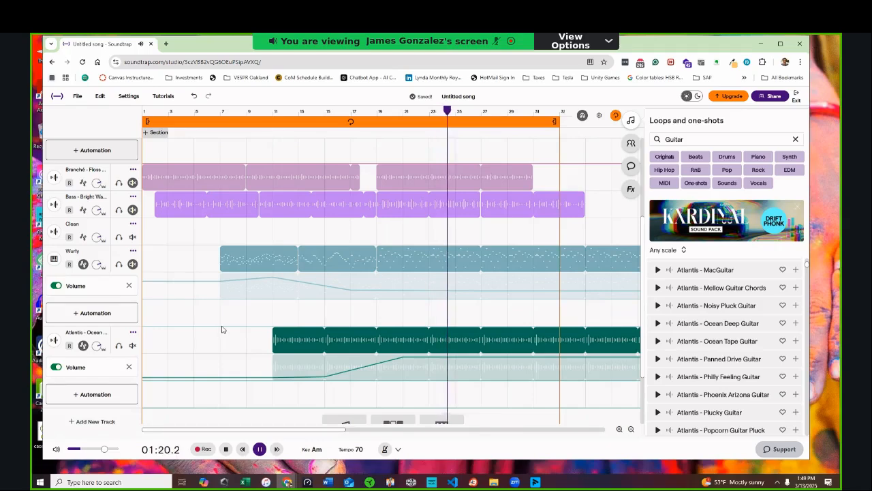
- Unmute the Wurly, Bass - Bright and Branché - Floss tracks during playback, and pause at about bar 29
{"action": "left_click", "coordinate": [133, 264]}
{"action": "left_click", "coordinate": [133, 209]}
{"action": "left_click", "coordinate": [133, 183]}
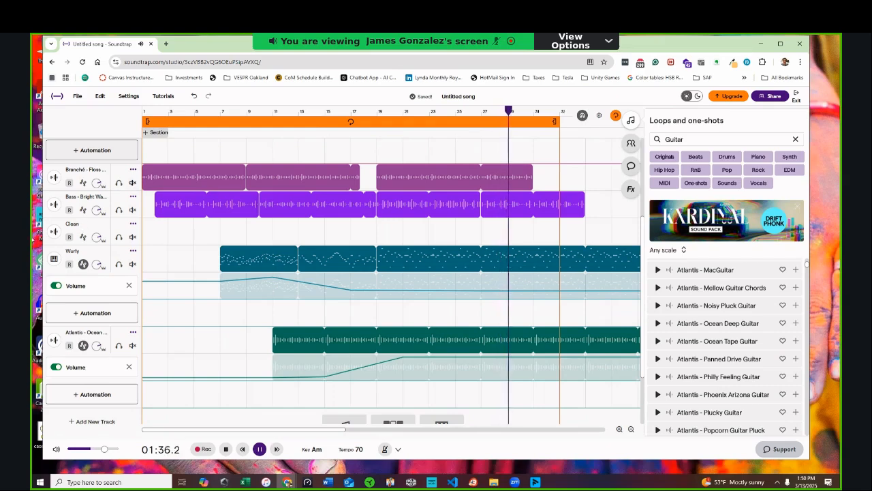
{"action": "left_click", "coordinate": [259, 448]}
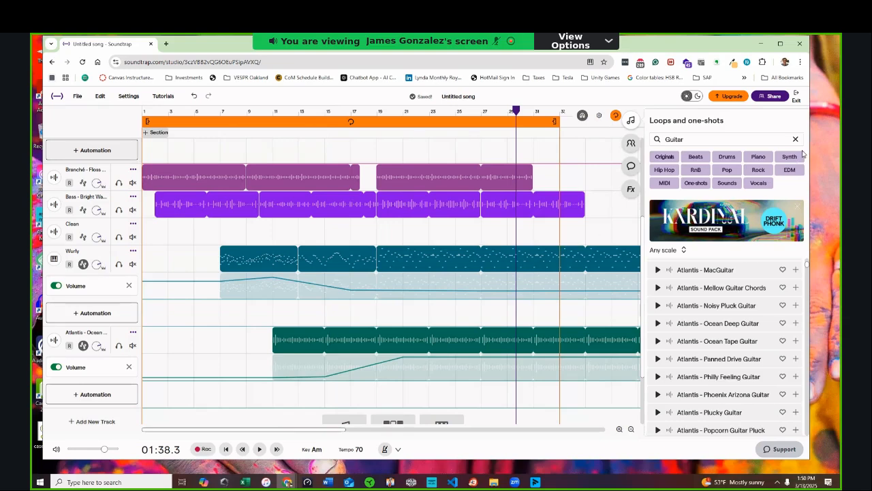
- Extend the last Branché - Floss and Bass - Bright regions to about bar 37
{"action": "left_click_drag", "start_coordinate": [527, 179], "coordinate": [609, 176]}
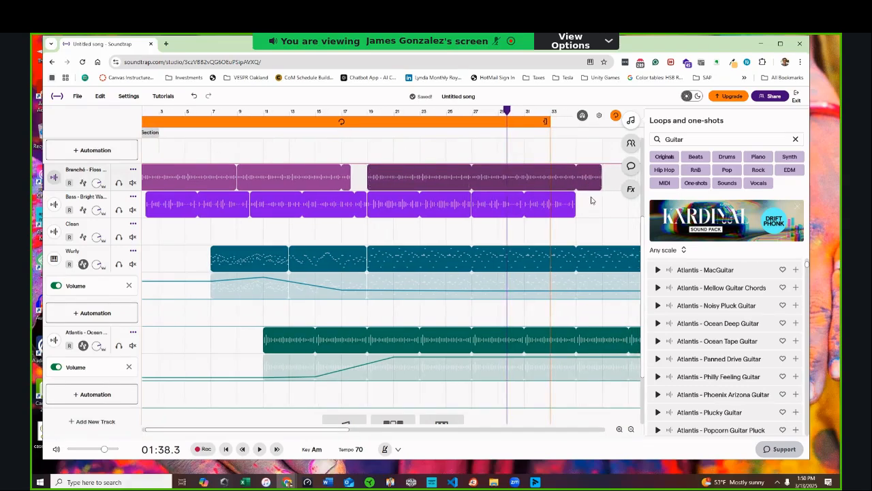
{"action": "left_click_drag", "start_coordinate": [571, 207], "coordinate": [600, 205]}
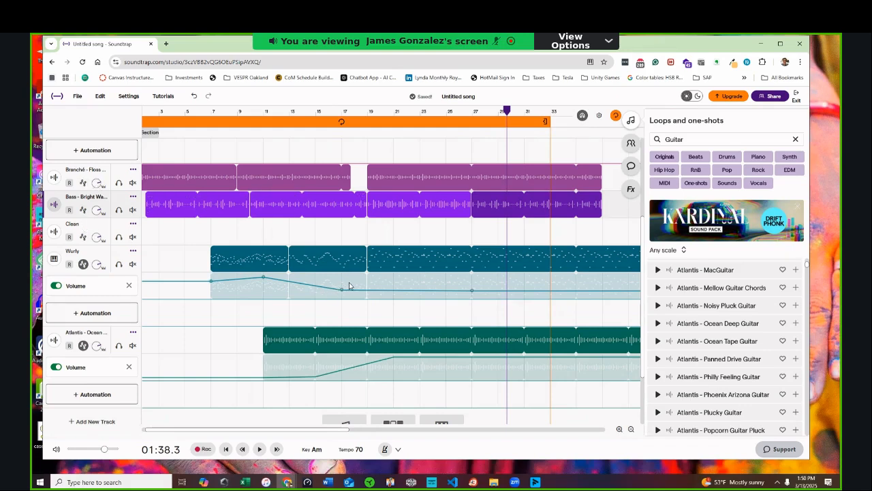
{"action": "left_click", "coordinate": [339, 210]}
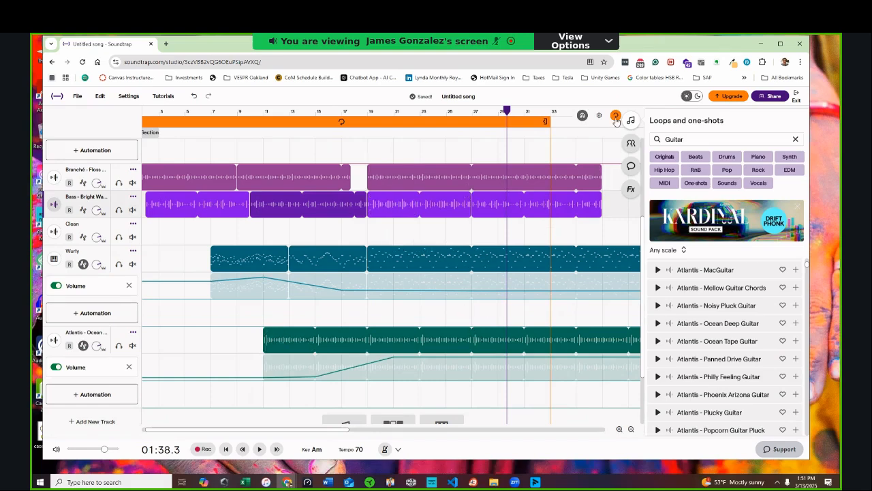
- Move the loop cycle's start to bar 25, play the song, and shift the cycle's start to bar 29
{"action": "left_click_drag", "start_coordinate": [144, 124], "coordinate": [462, 146]}
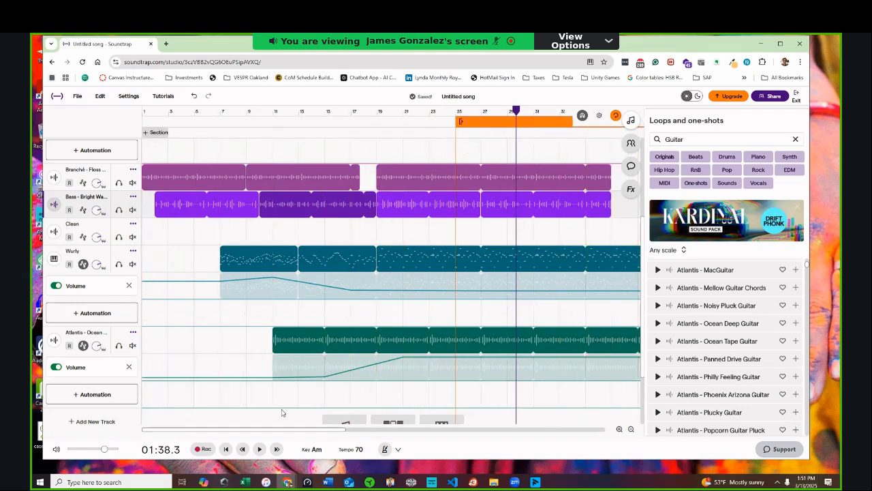
{"action": "left_click", "coordinate": [259, 448]}
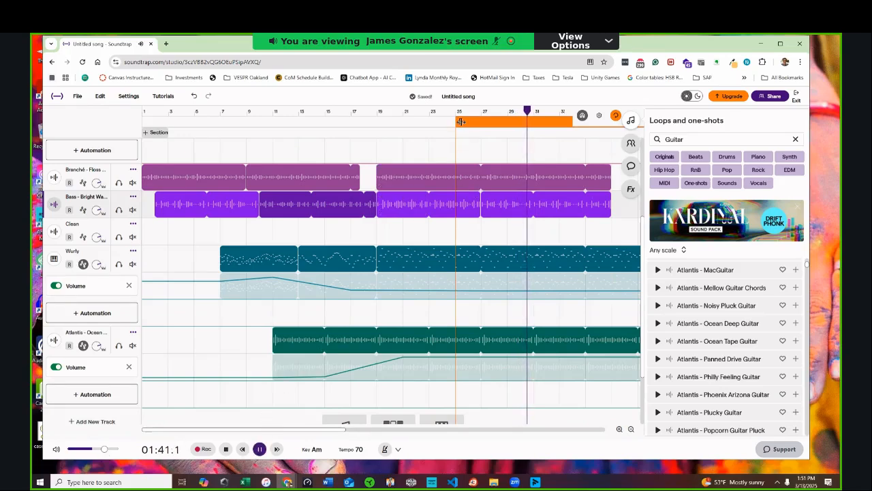
{"action": "left_click_drag", "start_coordinate": [461, 121], "coordinate": [509, 122]}
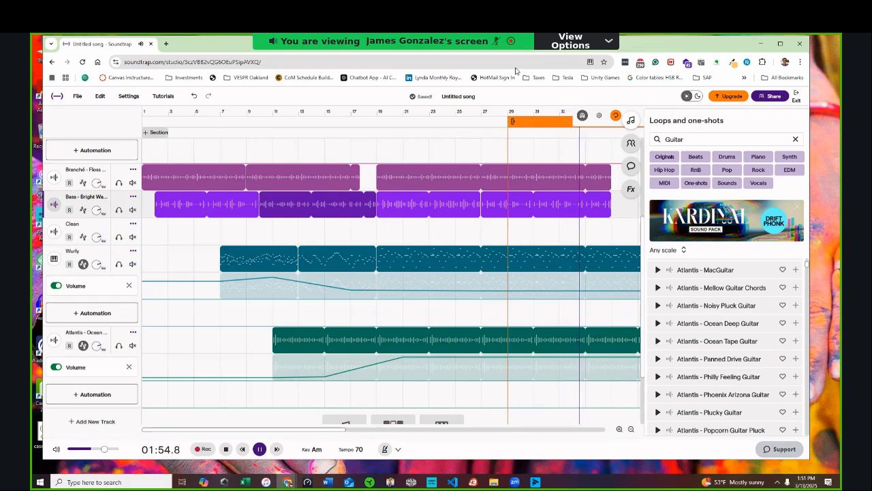
- Set the loop cycle's end to bar 31 so it repeats bars 29 to 31, and pause playback
{"action": "left_click_drag", "start_coordinate": [548, 50], "coordinate": [479, 66]}
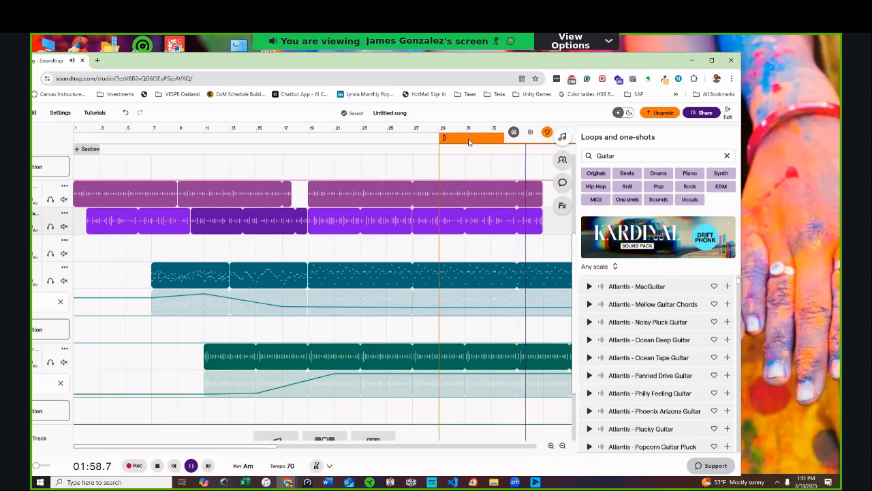
{"action": "left_click", "coordinate": [430, 142]}
{"action": "left_click_drag", "start_coordinate": [485, 138], "coordinate": [150, 141]}
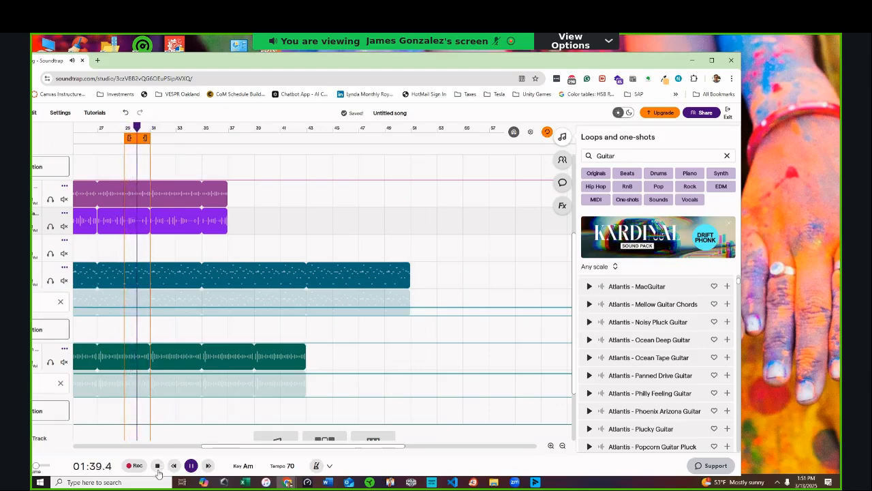
{"action": "left_click", "coordinate": [191, 465]}
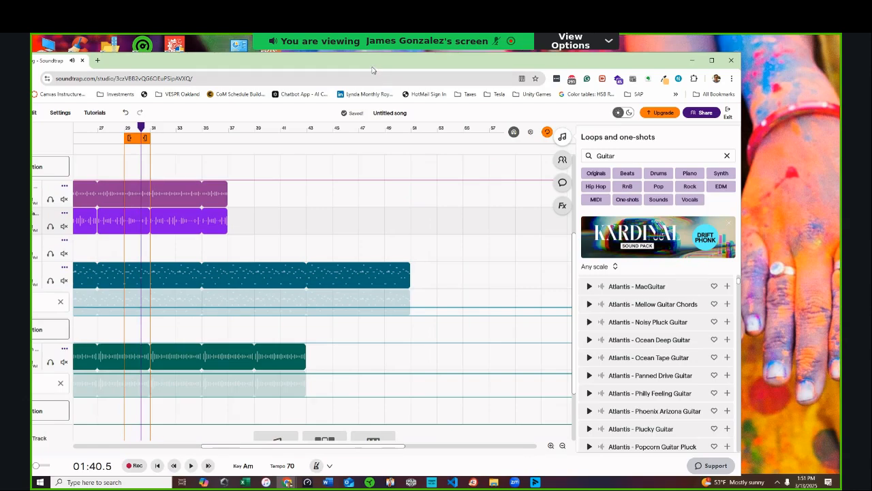
- Move the browser window back fully into view and clear the Guitar filter from the loop search
{"action": "left_click_drag", "start_coordinate": [373, 69], "coordinate": [450, 56]}
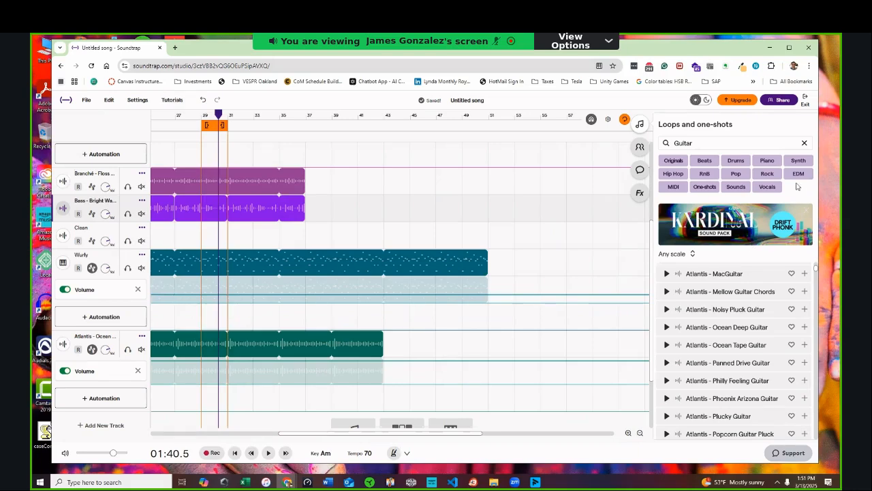
{"action": "left_click", "coordinate": [805, 144]}
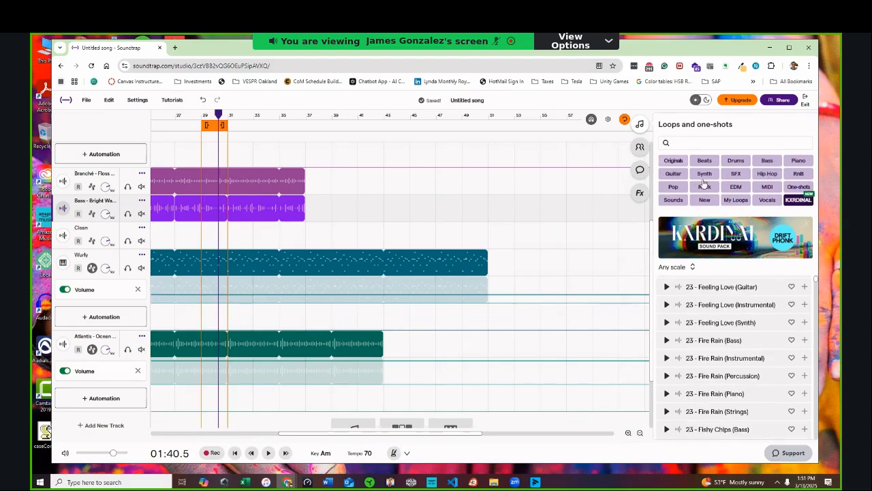
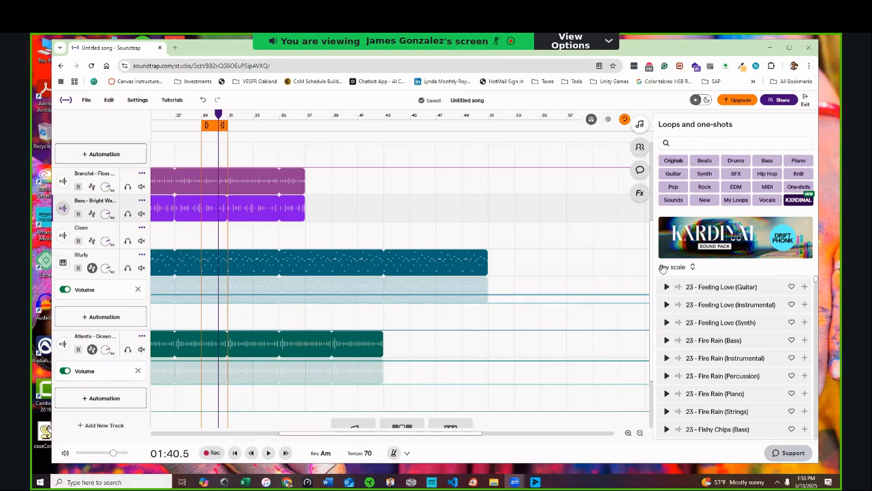
- Start a new music project and add a Guitar track to it
{"action": "left_click", "coordinate": [89, 102]}
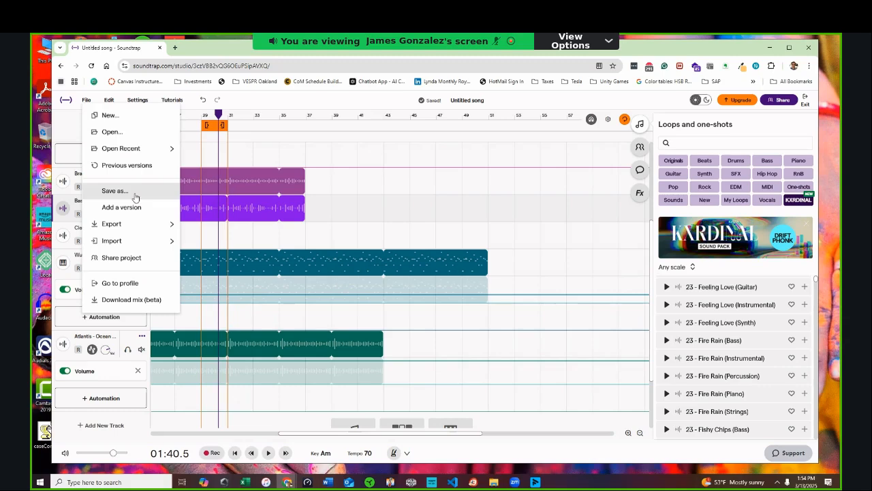
{"action": "left_click", "coordinate": [109, 115]}
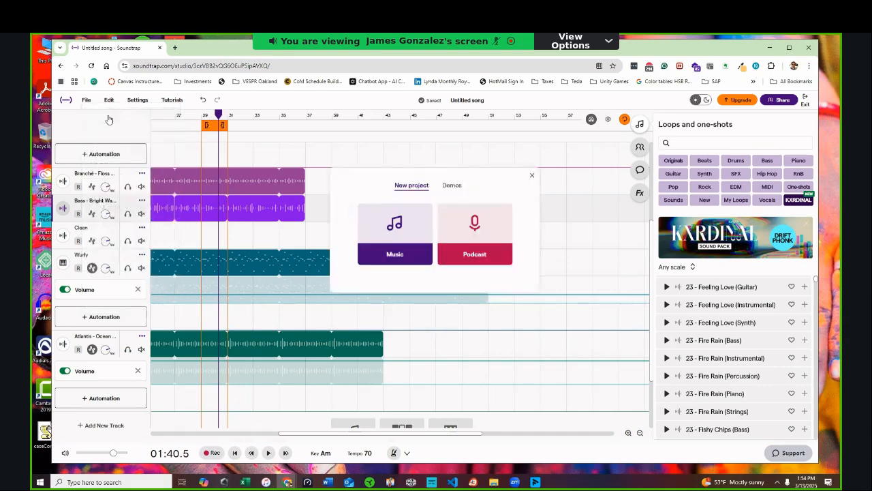
{"action": "left_click", "coordinate": [384, 243]}
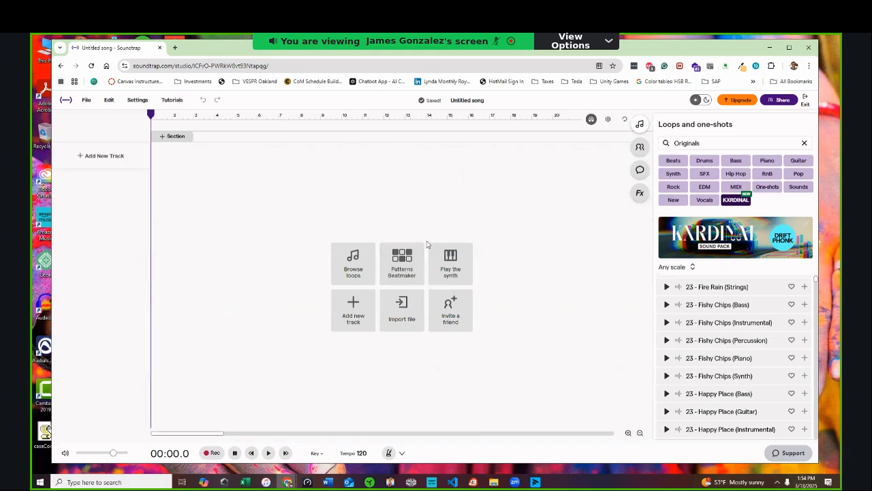
{"action": "left_click", "coordinate": [348, 311]}
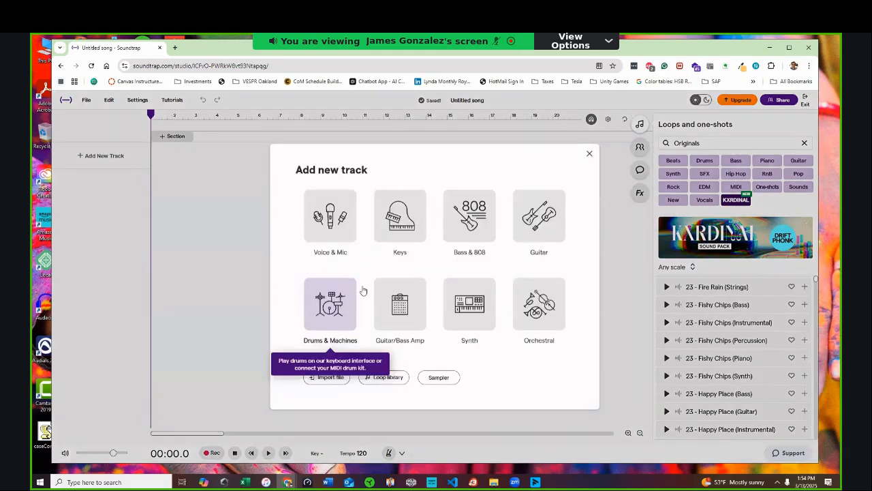
{"action": "left_click", "coordinate": [517, 235]}
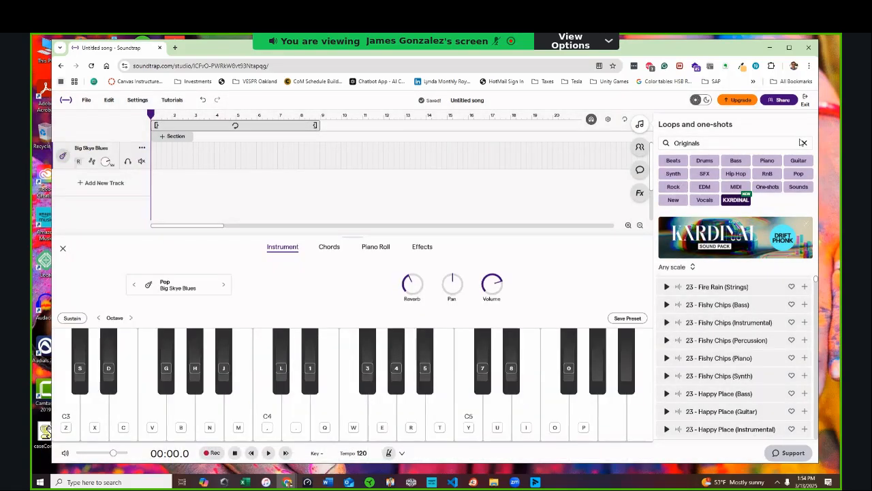
- Place the Rock loops Bass - Dirty 1 at about bar 2 and Bass - Cherry 4 at bar 10, and extend the loop cycle to bar 18
{"action": "left_click", "coordinate": [803, 142]}
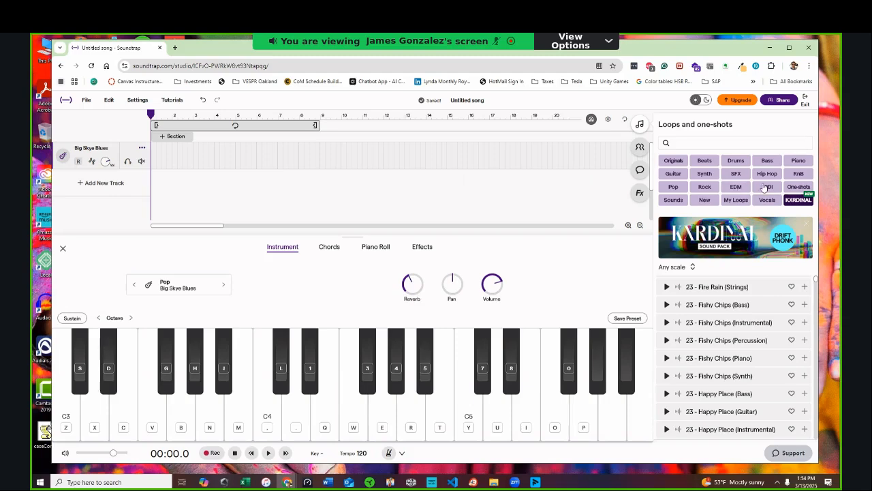
{"action": "left_click", "coordinate": [705, 187]}
{"action": "left_click_drag", "start_coordinate": [545, 303], "coordinate": [167, 163]}
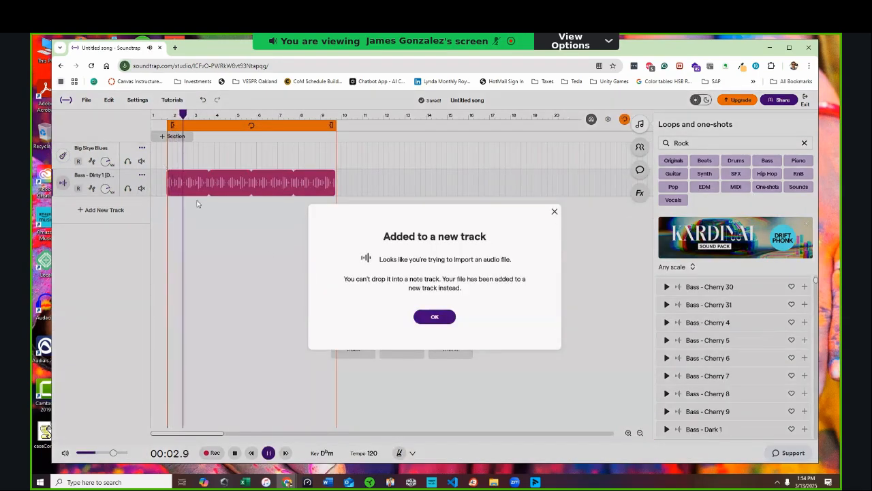
{"action": "left_click", "coordinate": [435, 317]}
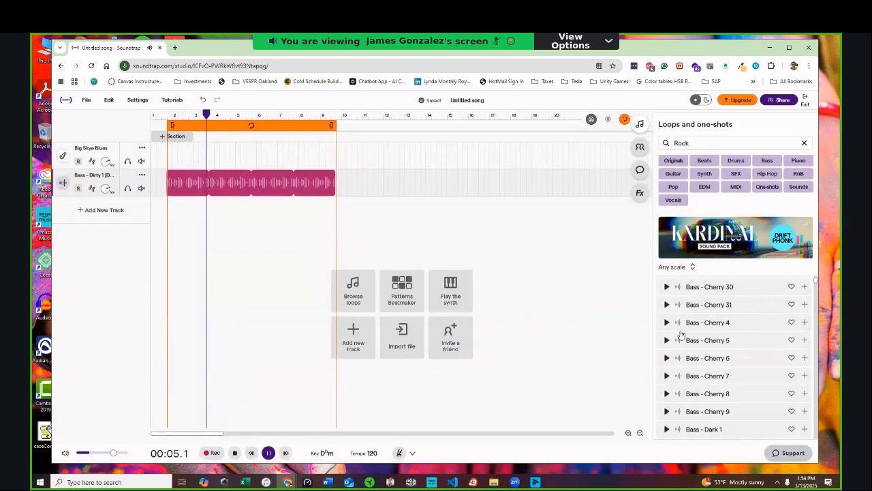
{"action": "left_click_drag", "start_coordinate": [407, 207], "coordinate": [348, 188]}
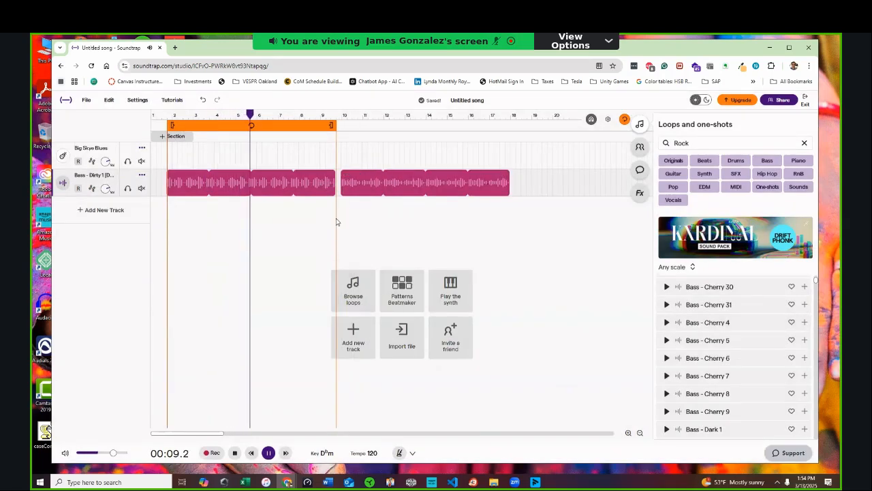
{"action": "left_click_drag", "start_coordinate": [334, 126], "coordinate": [505, 129]}
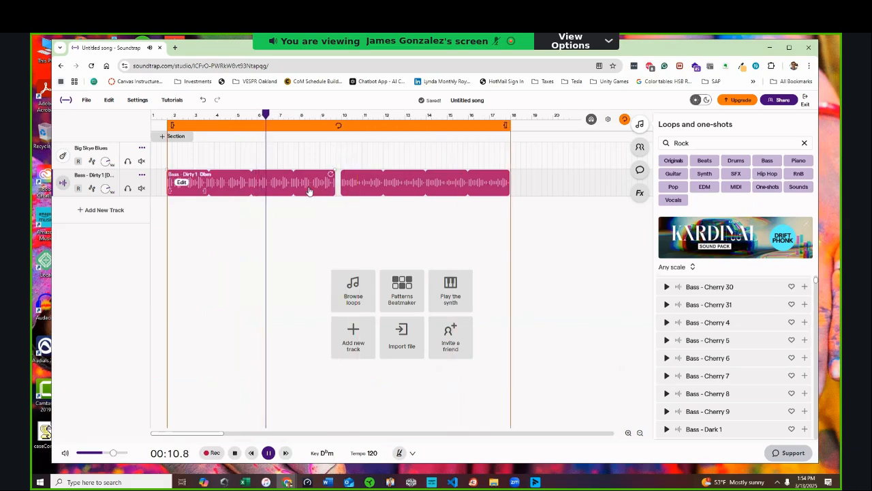
- Replace the Bass - Dirty 1 region by moving Bass - Cherry 4 to bar 1, and add another Rock bass loop from about bar 9
{"action": "left_click", "coordinate": [304, 188]}
{"action": "key", "text": "Delete"}
{"action": "left_click_drag", "start_coordinate": [400, 175], "coordinate": [209, 180]}
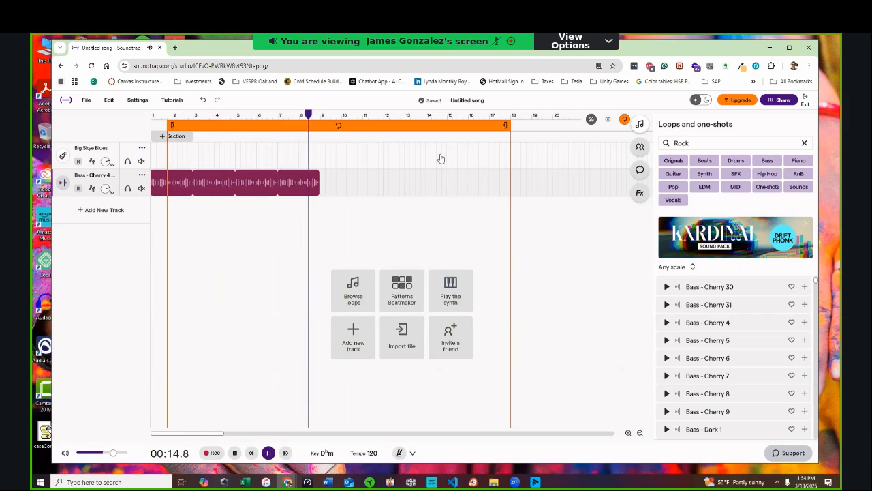
{"action": "left_click_drag", "start_coordinate": [343, 198], "coordinate": [317, 191]}
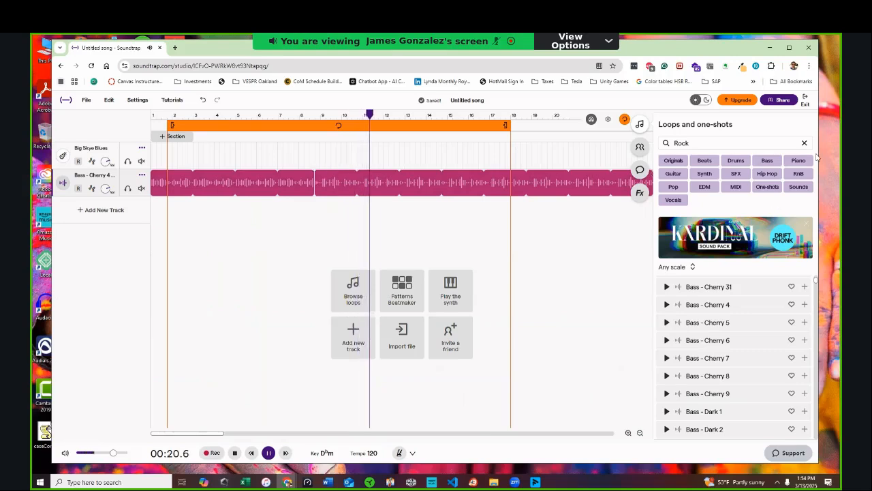
- Narrow the Rock loops to Guitar, pause playback, and place Guitar - Acoustic Strum 1 Bsus on a new track from about bar 3
{"action": "left_click", "coordinate": [673, 174]}
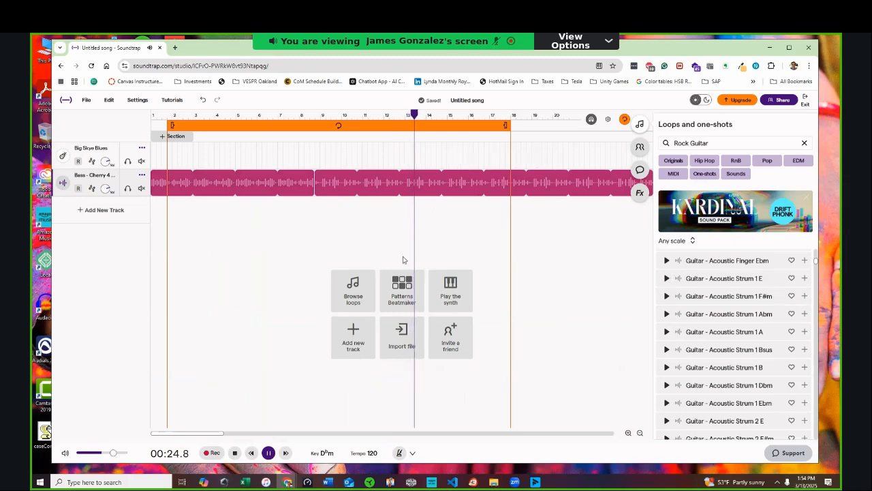
{"action": "left_click", "coordinate": [266, 452]}
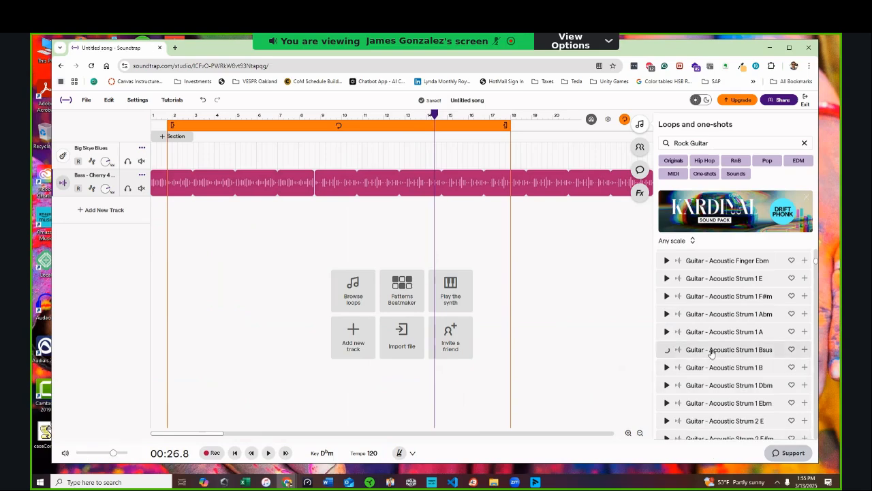
{"action": "mouse_move", "coordinate": [697, 349]}
{"action": "left_mouse_down"}
{"action": "mouse_move", "coordinate": [295, 254]}
{"action": "mouse_move", "coordinate": [195, 247]}
{"action": "left_mouse_up"}
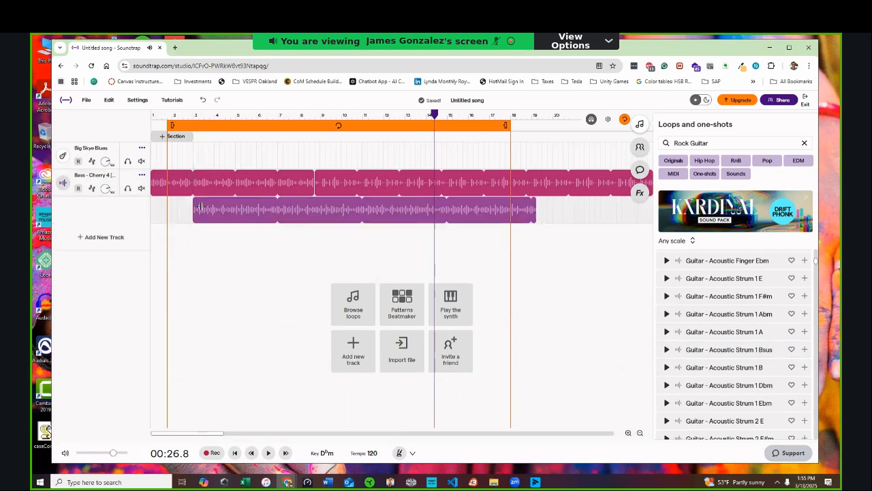
- Shift the first bass region's start to about bar 3.5 and align the guitar region and the loop cycle to bar 1
{"action": "left_click_drag", "start_coordinate": [238, 188], "coordinate": [291, 187]}
{"action": "left_click_drag", "start_coordinate": [254, 219], "coordinate": [245, 220]}
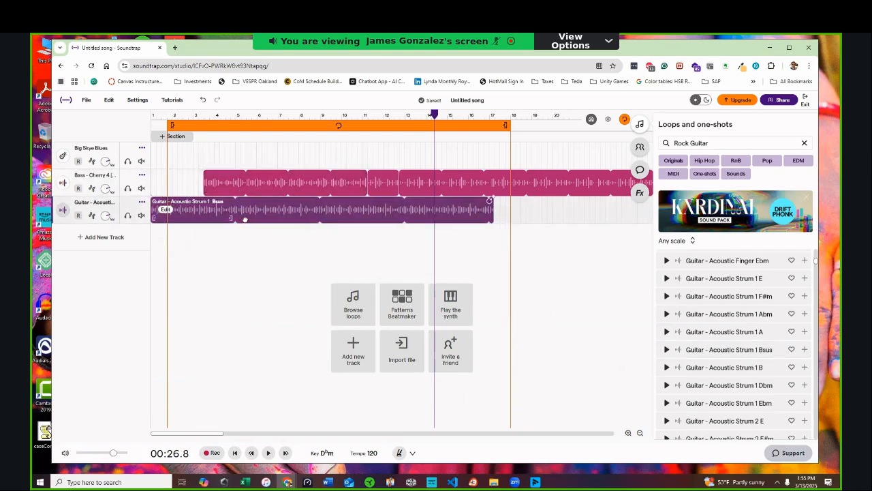
{"action": "left_click_drag", "start_coordinate": [212, 127], "coordinate": [195, 129]}
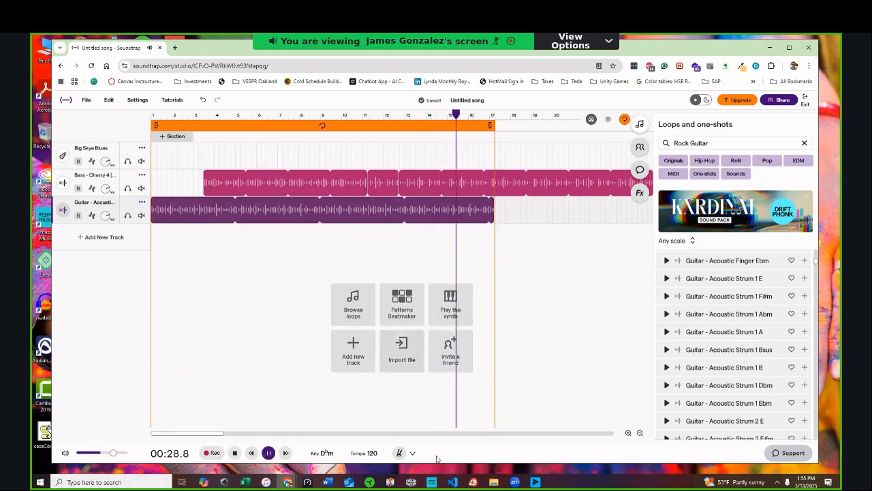
- Return to the beginning of the song and play the bass and acoustic guitar together
{"action": "left_click", "coordinate": [268, 454]}
{"action": "left_click", "coordinate": [235, 453]}
{"action": "left_click", "coordinate": [269, 453]}
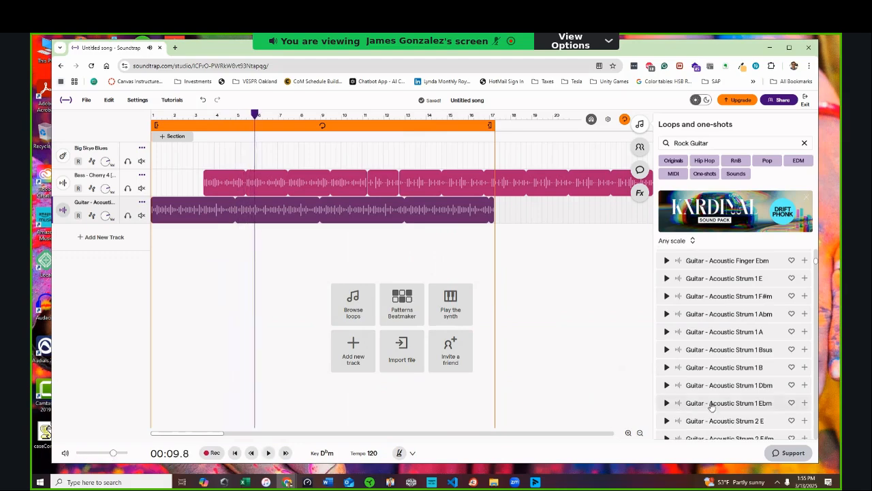
- Place a Guitar - Gasoline loop on a new track from about bar 3.5 and play the song from about bar 3
{"action": "scroll", "coordinate": [720, 375], "scroll_direction": "down", "scroll_amount": 5}
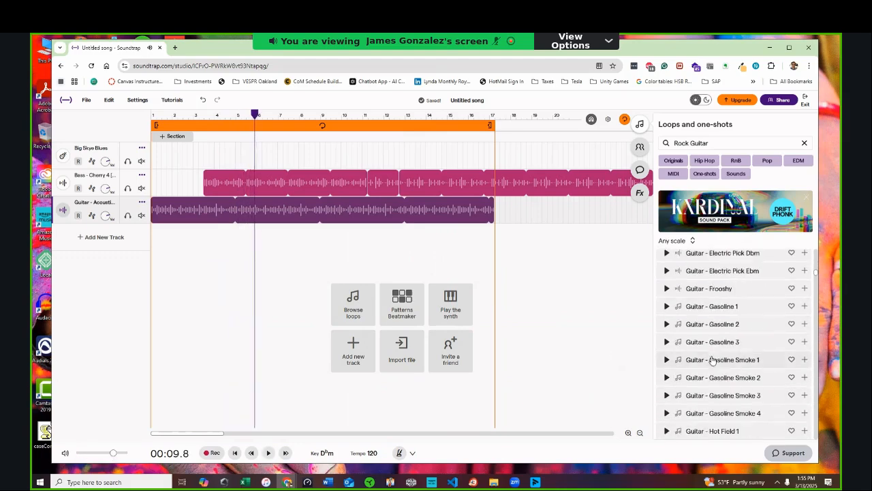
{"action": "left_click_drag", "start_coordinate": [709, 324], "coordinate": [206, 245]}
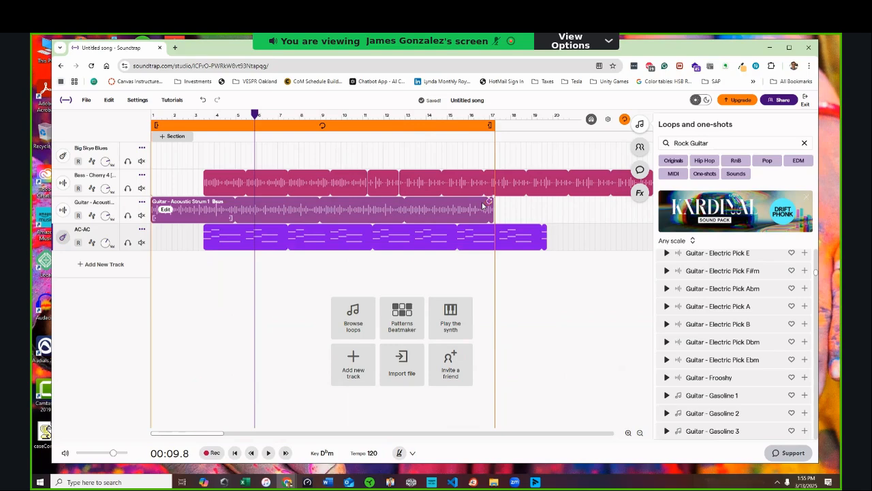
{"action": "left_click", "coordinate": [190, 118]}
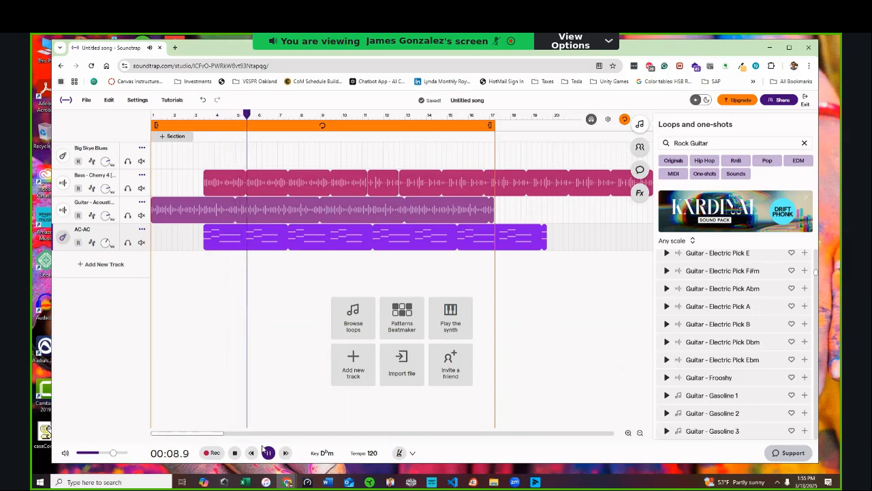
{"action": "left_click", "coordinate": [268, 454]}
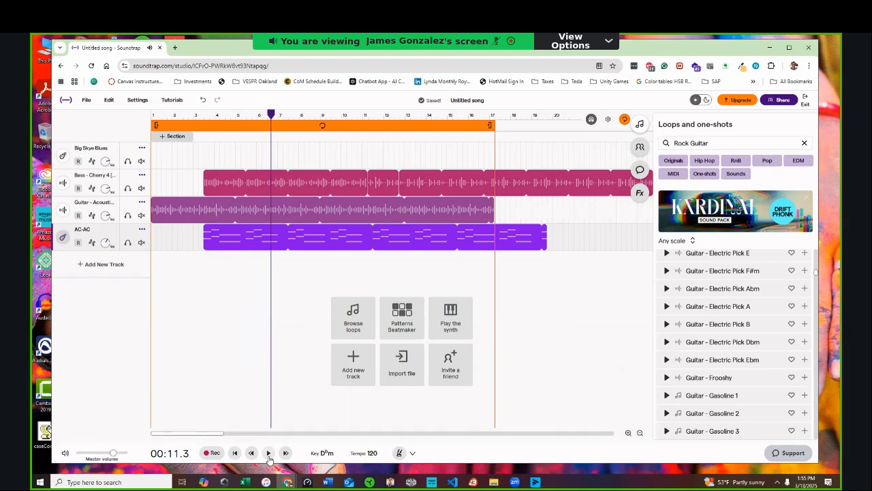
- Delete all bass and guitar regions from the timeline and switch the loop library filter to Pop
{"action": "left_click_drag", "start_coordinate": [551, 296], "coordinate": [241, 170]}
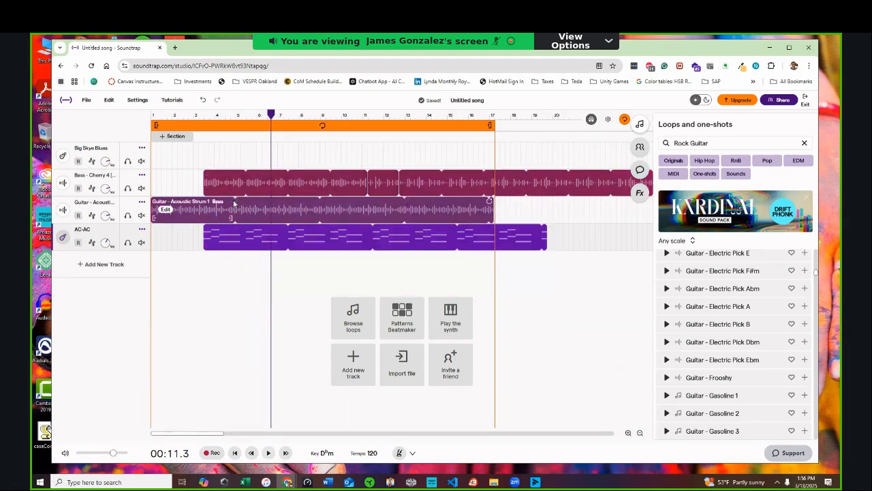
{"action": "key", "text": "Delete"}
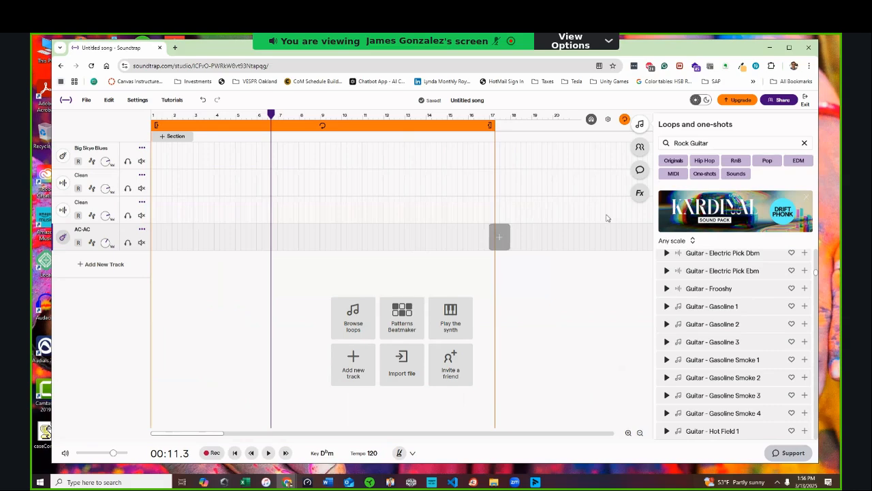
{"action": "left_click", "coordinate": [805, 143]}
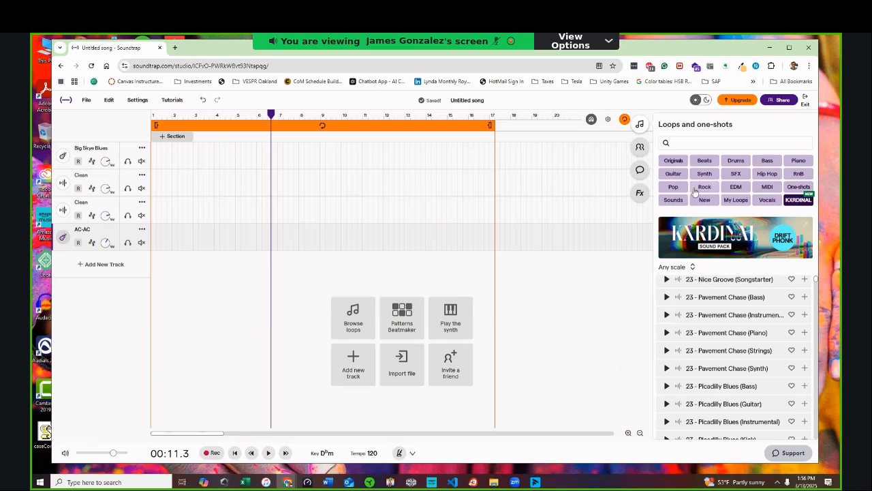
{"action": "left_click", "coordinate": [671, 190]}
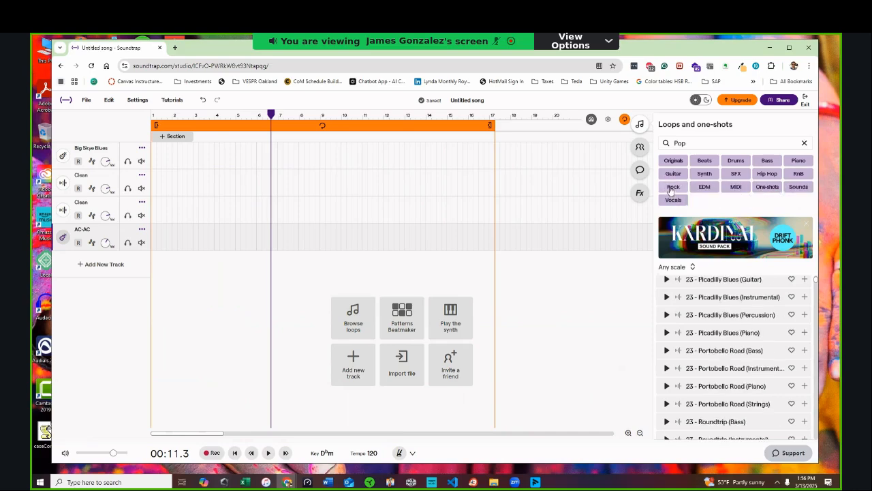
- Stagger 23 - Picadilly Blues (Percussion) at bar 2, 23 - Pavement Chase (Strings) at about bar 6, and 23 - Picadilly Blues (Bass) at bar 9 on separate tracks
{"action": "left_click_drag", "start_coordinate": [693, 323], "coordinate": [184, 198]}
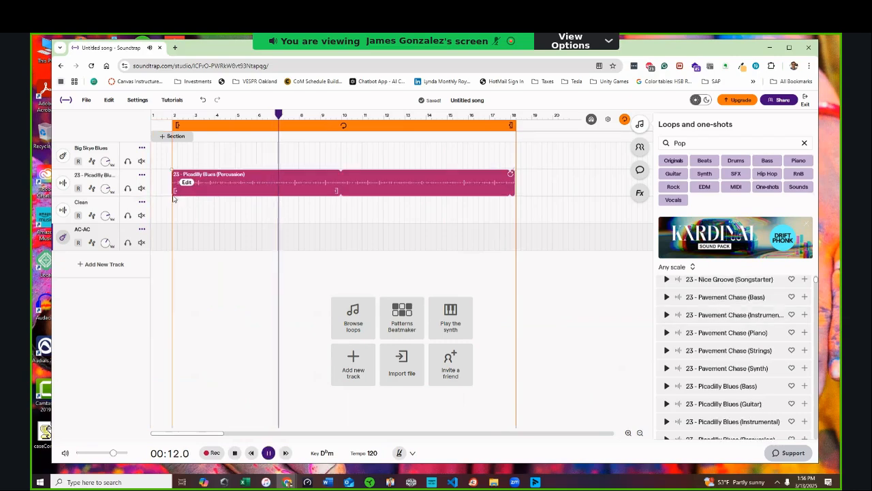
{"action": "left_click_drag", "start_coordinate": [722, 351], "coordinate": [254, 226]}
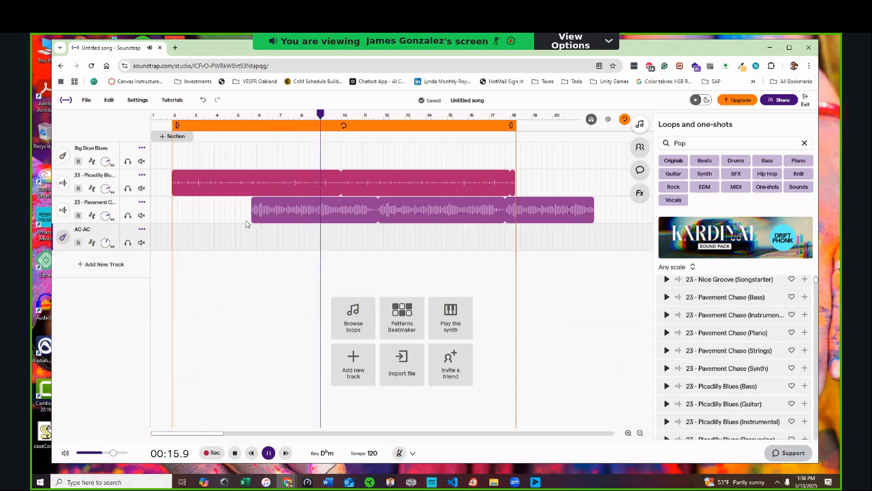
{"action": "left_click_drag", "start_coordinate": [726, 387], "coordinate": [300, 239]}
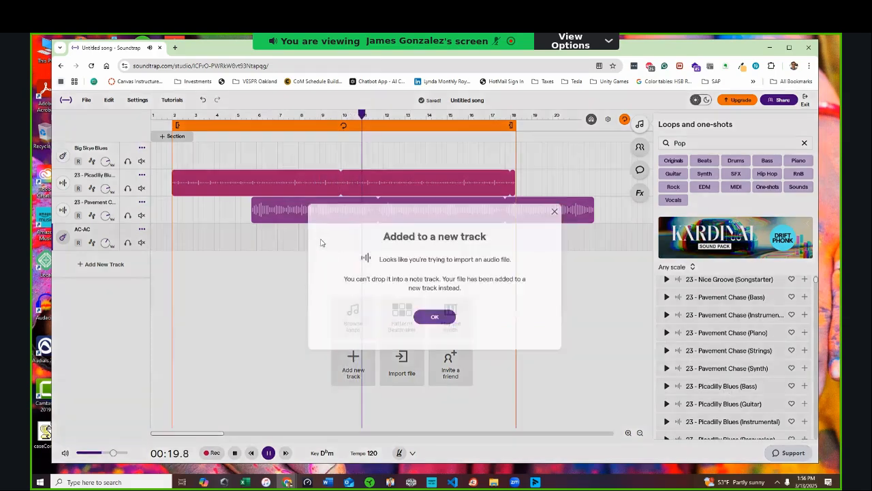
{"action": "left_click", "coordinate": [435, 317]}
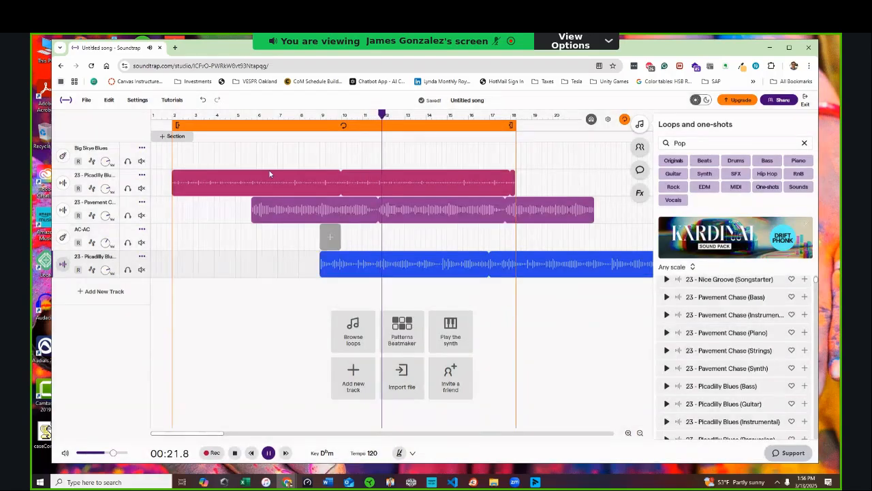
- Listen to the layered Pop loops, and preview 23 - Shoreditch Shawarma 02 (Piano) from the loop library
{"action": "left_click", "coordinate": [220, 124]}
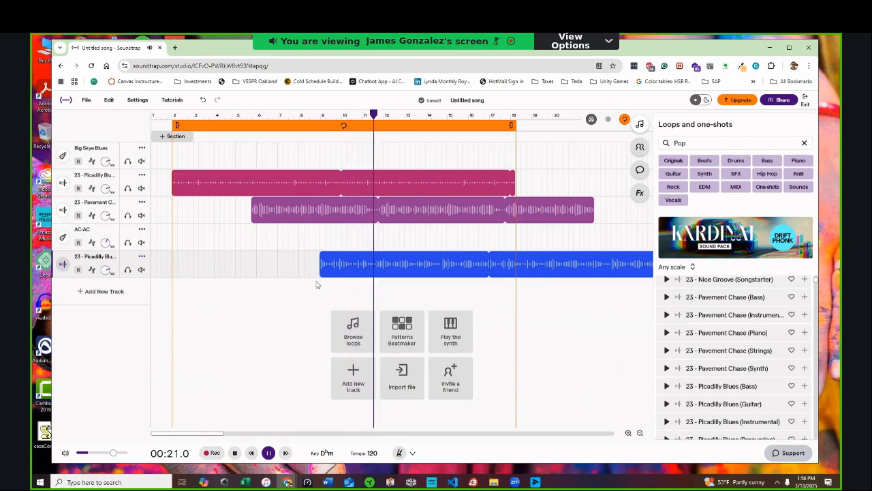
{"action": "key", "text": "space"}
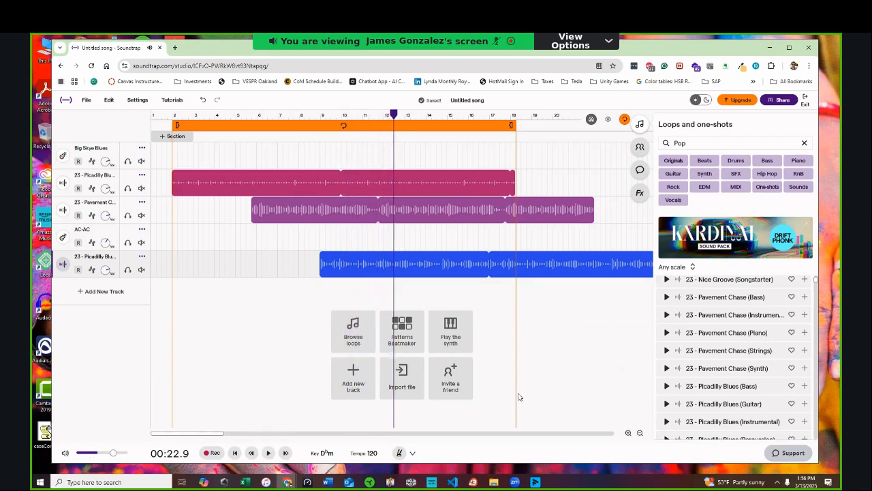
{"action": "scroll", "coordinate": [698, 390], "scroll_direction": "down", "scroll_amount": 5}
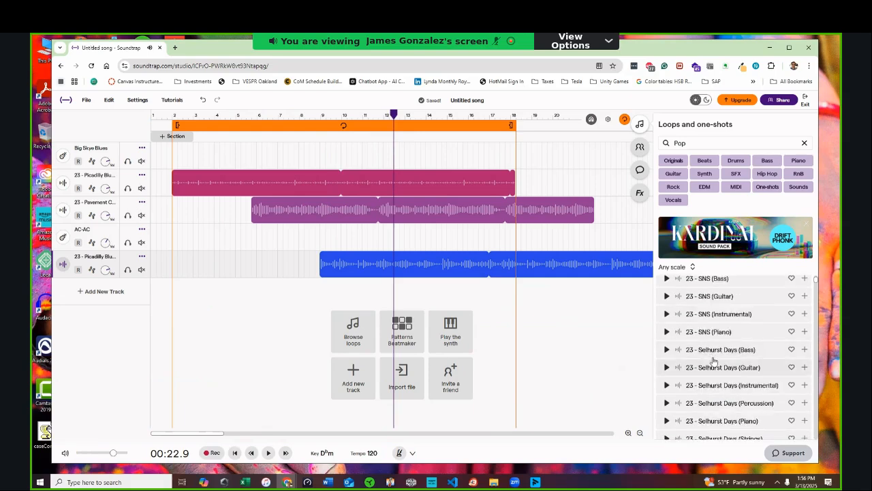
{"action": "scroll", "coordinate": [715, 366], "scroll_direction": "down", "scroll_amount": 5}
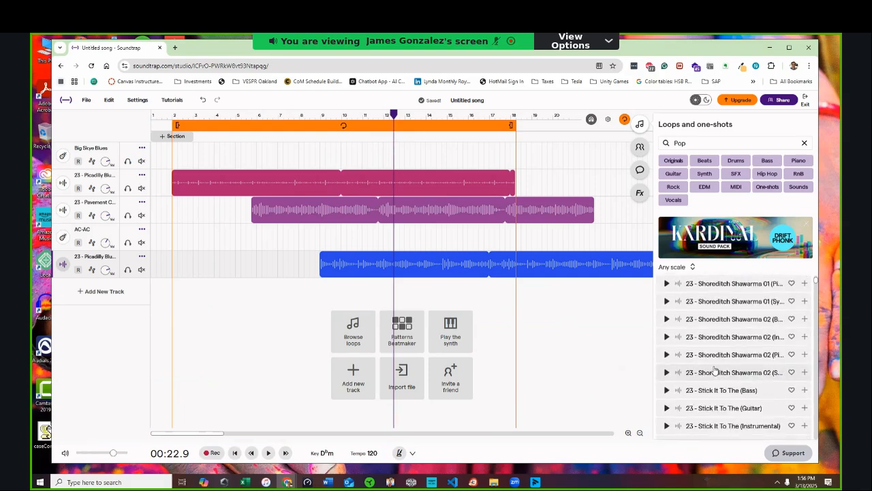
{"action": "left_click", "coordinate": [673, 358]}
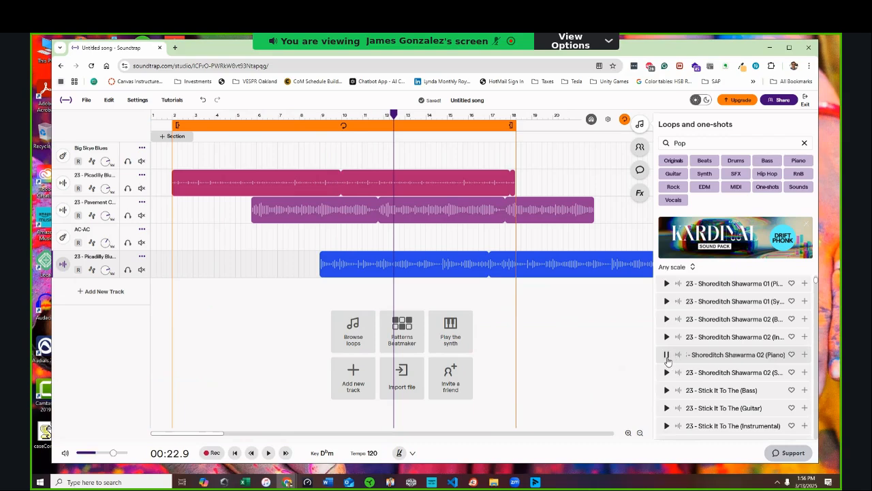
- Add 23 - Shoreditch Shawarma 02 (Piano) on a new track, and start the strings, bass and piano loops at about bars 3.75, 4.75 and 7
{"action": "left_click_drag", "start_coordinate": [689, 361], "coordinate": [375, 292]}
{"action": "left_click", "coordinate": [433, 318]}
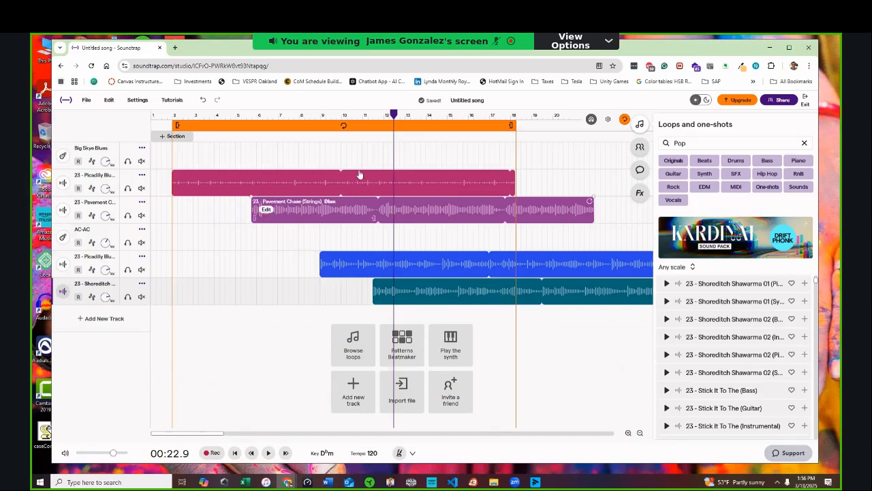
{"action": "left_click_drag", "start_coordinate": [361, 210], "coordinate": [319, 211]}
{"action": "left_click_drag", "start_coordinate": [352, 269], "coordinate": [262, 270]}
{"action": "left_click_drag", "start_coordinate": [418, 303], "coordinate": [323, 289]}
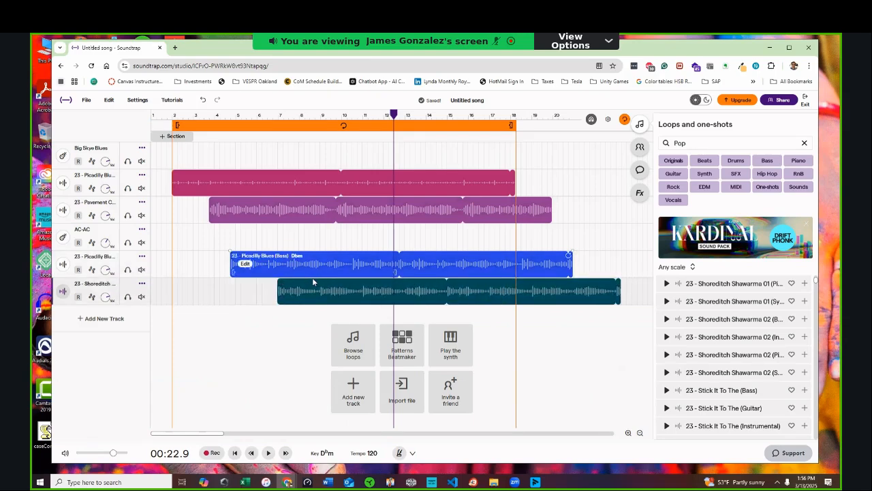
- Change the project key to E♭ major and adjust the audio loops to match it
{"action": "left_click", "coordinate": [323, 453]}
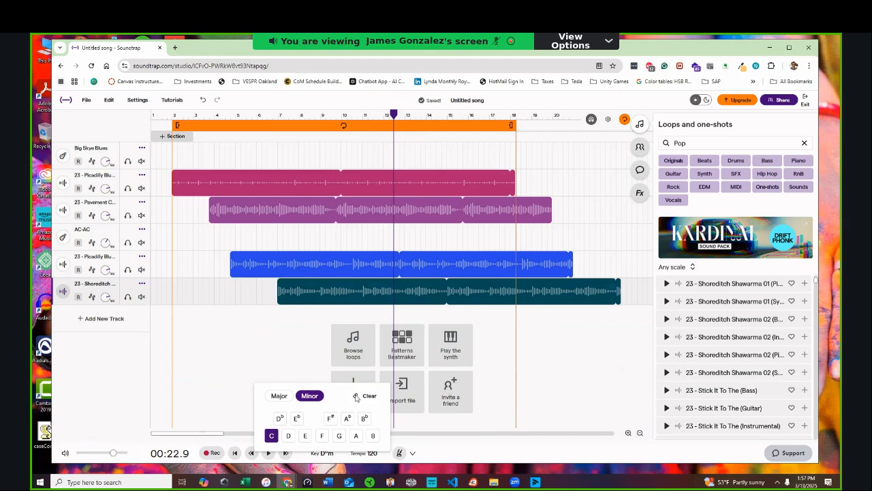
{"action": "left_click", "coordinate": [281, 397]}
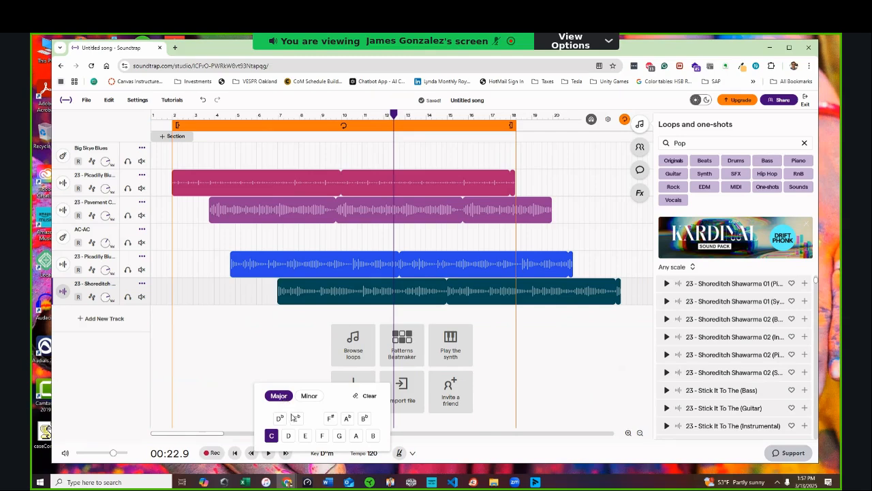
{"action": "left_click", "coordinate": [295, 418]}
{"action": "left_click", "coordinate": [218, 127]}
{"action": "left_click", "coordinate": [508, 310]}
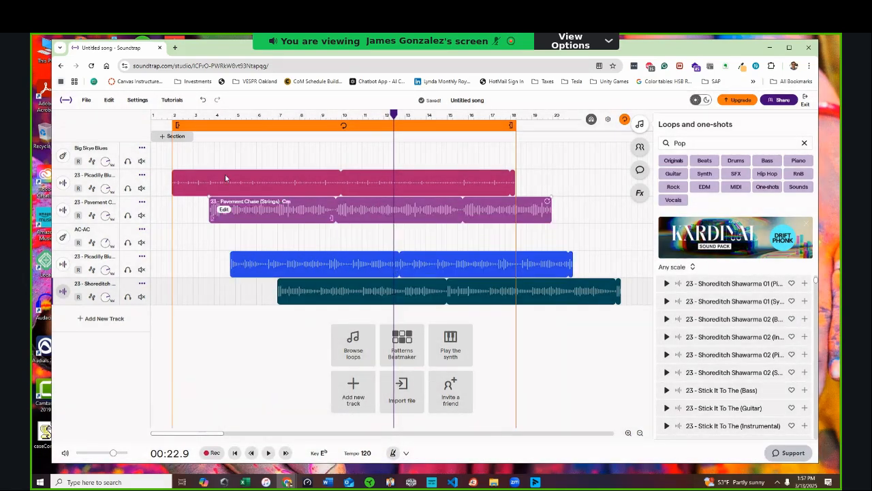
- Play the layered loops from 5 seconds to hear them in E♭ major, and pause the playback
{"action": "left_click", "coordinate": [203, 118]}
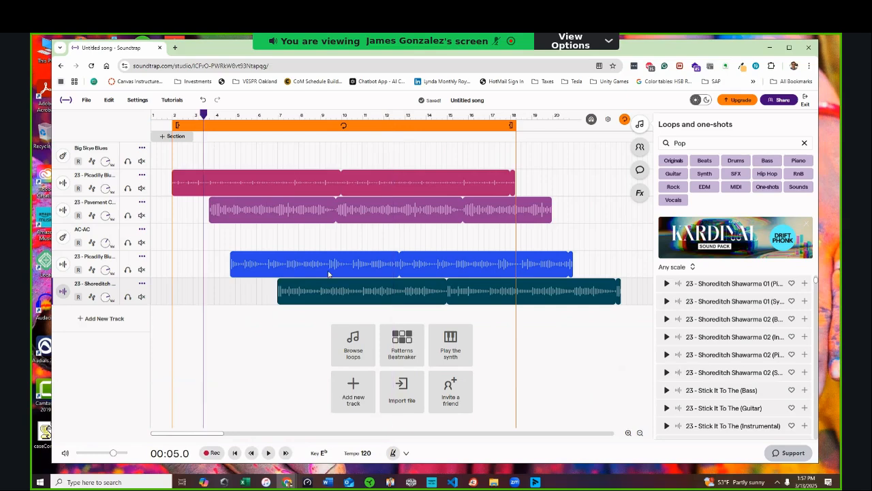
{"action": "left_click", "coordinate": [267, 454]}
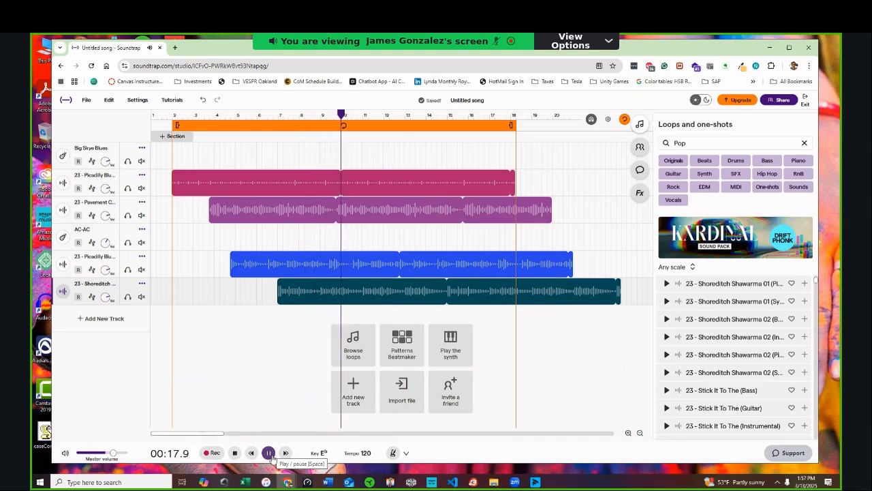
{"action": "key", "text": "space"}
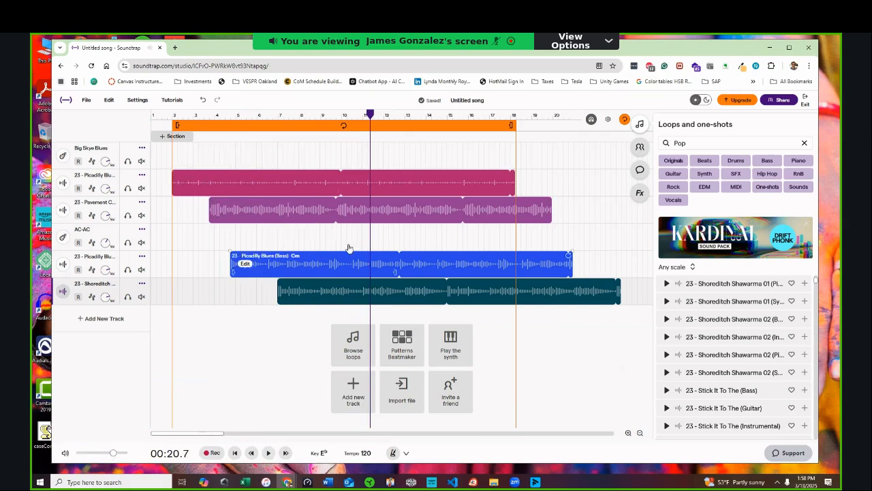
- Set the project key to C major and adjust the audio loops to the new pitch
{"action": "left_click", "coordinate": [321, 452]}
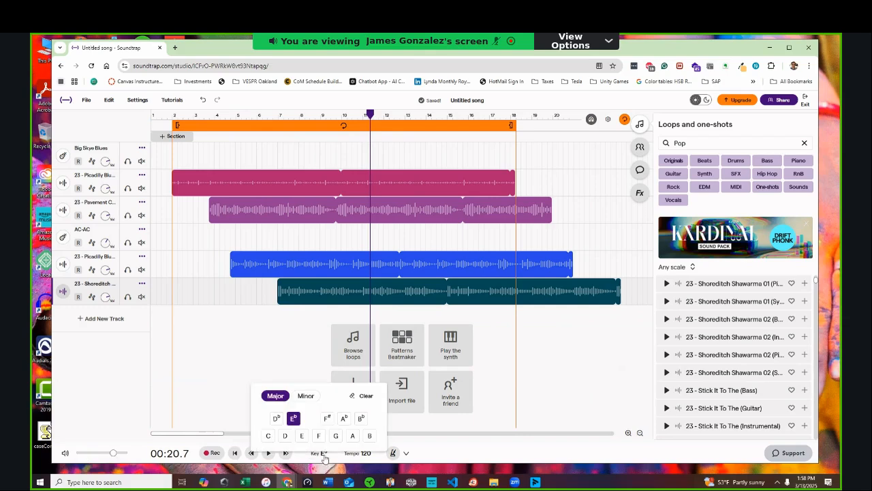
{"action": "left_click", "coordinate": [269, 436]}
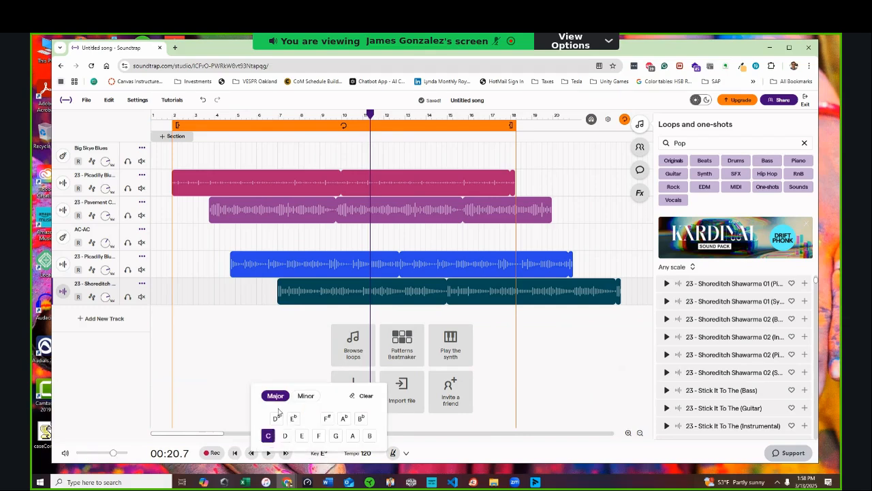
{"action": "left_click", "coordinate": [487, 398]}
{"action": "left_click", "coordinate": [517, 314]}
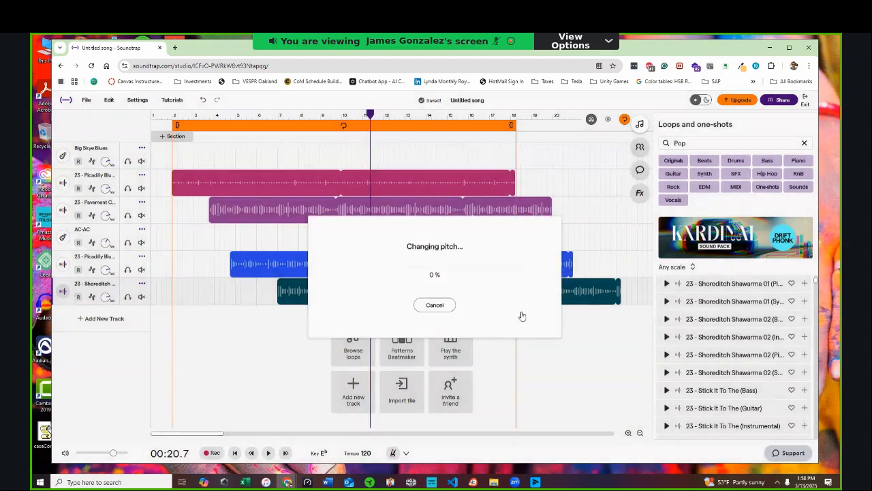
- Listen to the song in C major from 3.5 seconds and pause the playback
{"action": "left_click", "coordinate": [188, 122]}
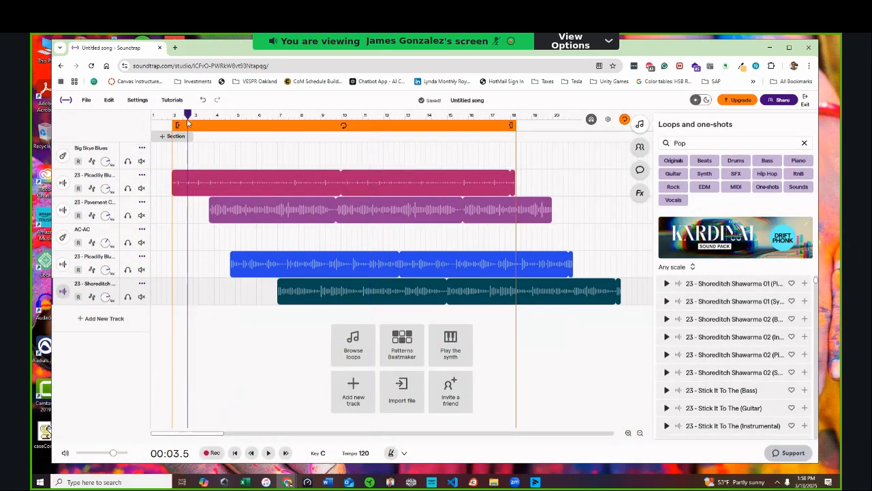
{"action": "left_click", "coordinate": [270, 453]}
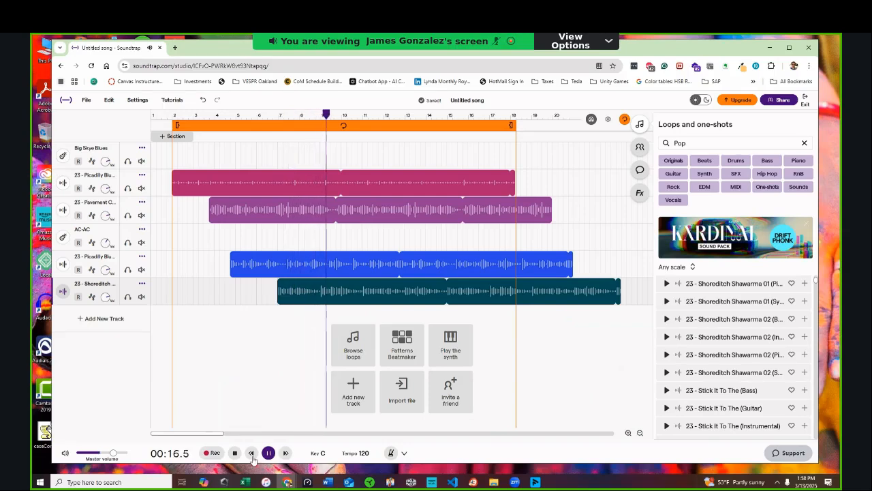
{"action": "left_click", "coordinate": [266, 454]}
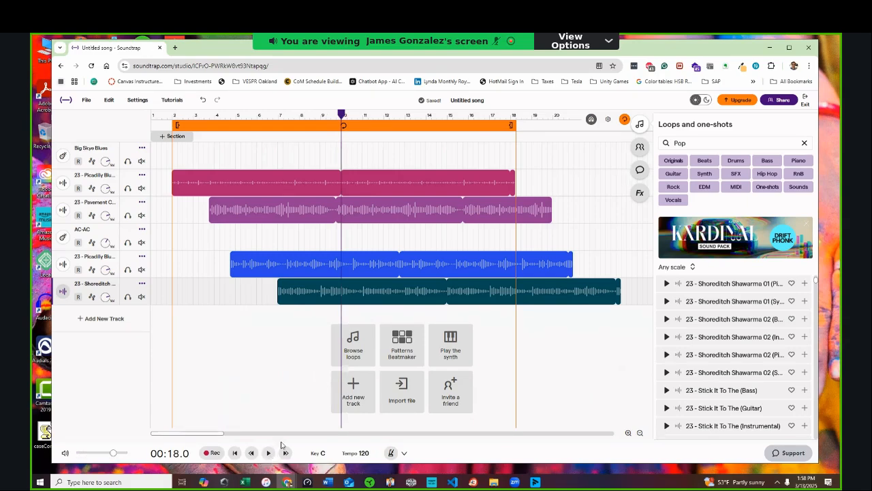
- Raise the project tempo to 136, adjust the audio loops to match, and listen to the faster song
{"action": "left_click", "coordinate": [358, 454]}
{"action": "left_click", "coordinate": [427, 409]}
{"action": "left_click", "coordinate": [427, 409]}
{"action": "left_click", "coordinate": [427, 409]}
{"action": "left_click", "coordinate": [426, 409]}
{"action": "left_click", "coordinate": [426, 409]}
{"action": "left_click", "coordinate": [426, 409]}
{"action": "left_click", "coordinate": [426, 409]}
{"action": "left_click", "coordinate": [425, 409]}
{"action": "left_click", "coordinate": [425, 409]}
{"action": "left_click", "coordinate": [426, 409]}
{"action": "left_click", "coordinate": [402, 427]}
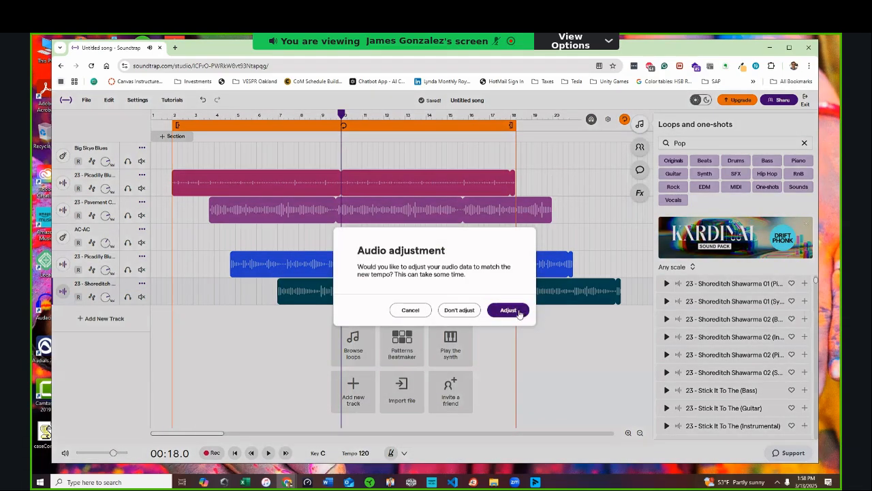
{"action": "left_click", "coordinate": [519, 310]}
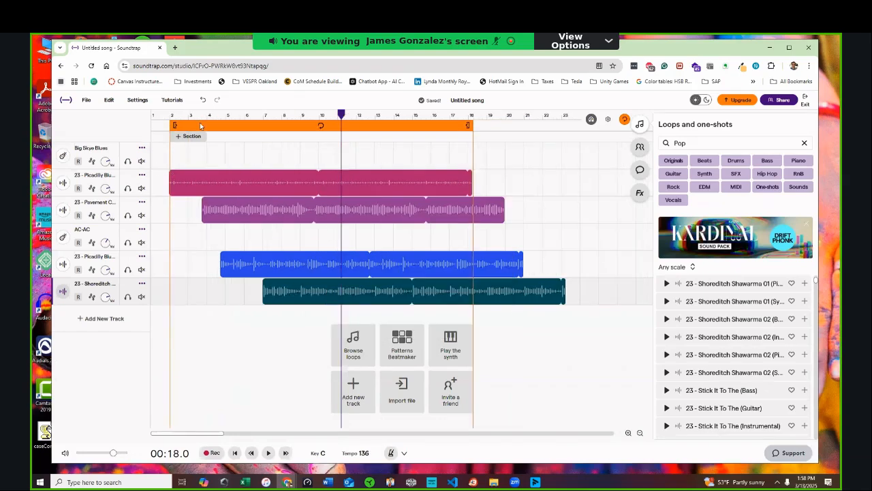
{"action": "left_click", "coordinate": [268, 454]}
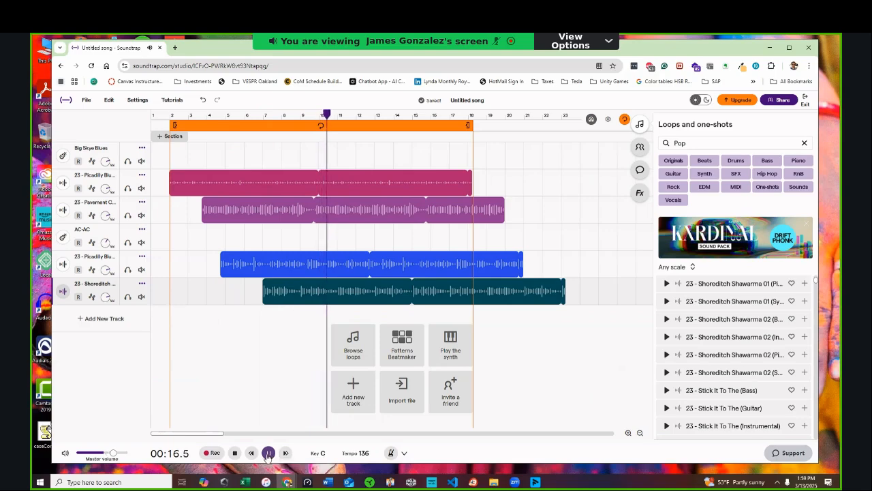
{"action": "left_click", "coordinate": [268, 456]}
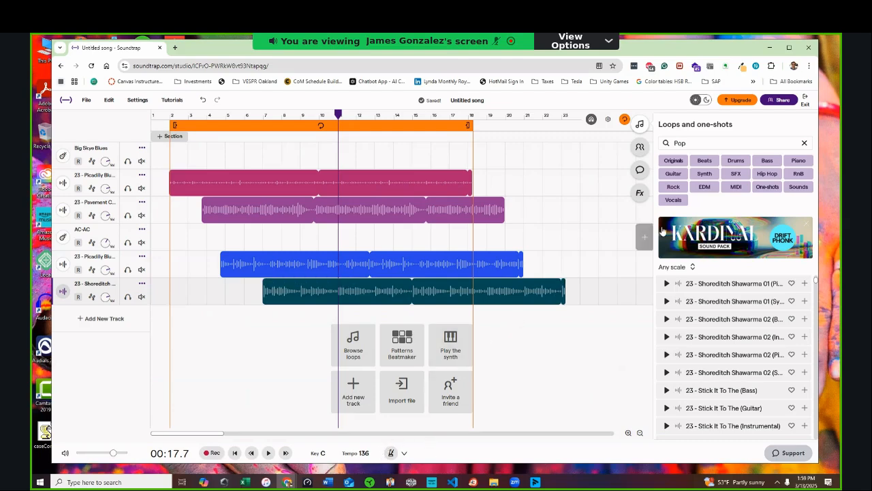
- Narrow the Pop loops to Vocals and preview Lush Vox - Vocal Chord Swell 01, Vocal Drone 02 and Weight Lead 01
{"action": "left_click", "coordinate": [673, 201]}
{"action": "left_click", "coordinate": [668, 293]}
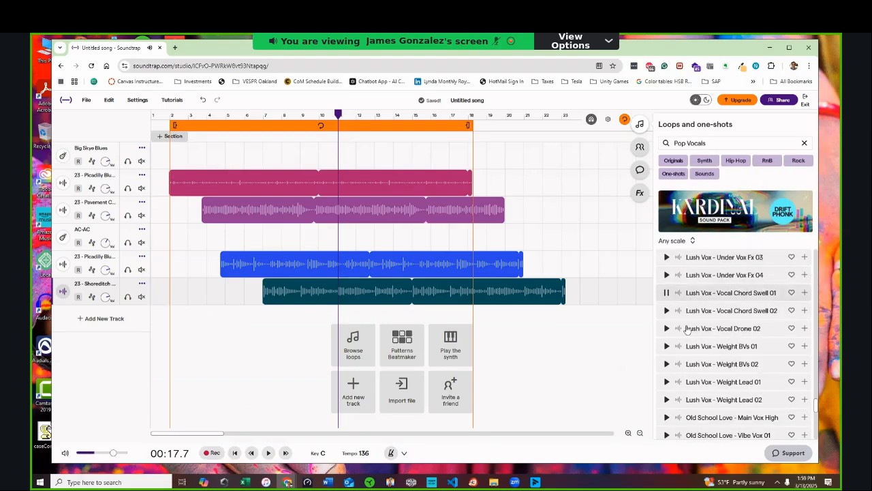
{"action": "left_click", "coordinate": [667, 329]}
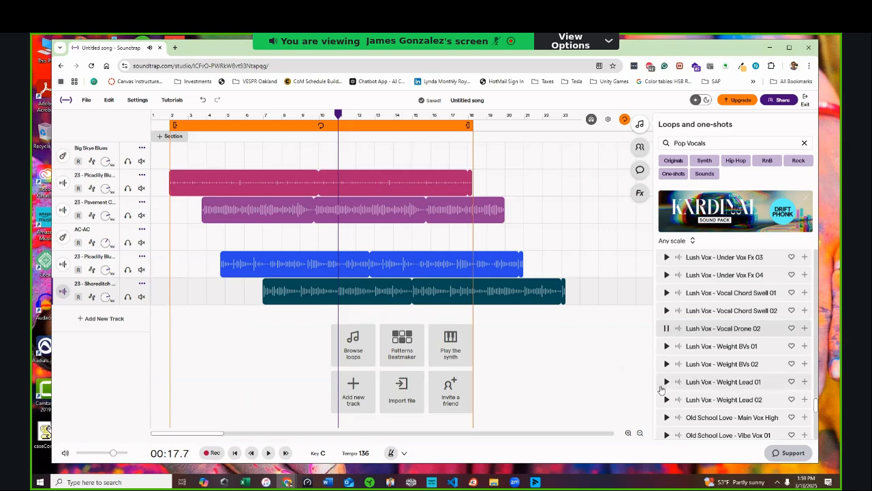
{"action": "left_click", "coordinate": [667, 382]}
{"action": "scroll", "coordinate": [718, 402], "scroll_direction": "down", "scroll_amount": 3}
{"action": "scroll", "coordinate": [719, 394], "scroll_direction": "up", "scroll_amount": 8}
{"action": "scroll", "coordinate": [719, 386], "scroll_direction": "down", "scroll_amount": 5}
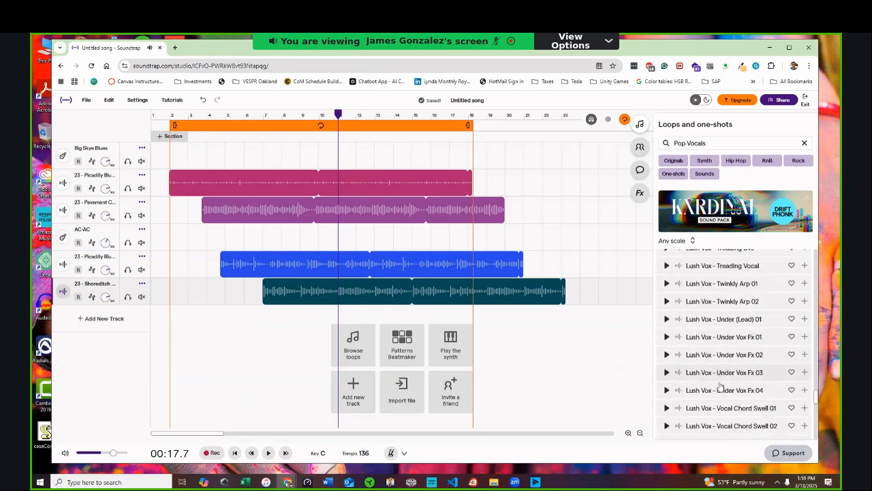
- Place Lush Vox - Weight Lead 02 on a new track from about bar 10 and play the song from about bar 9
{"action": "left_click_drag", "start_coordinate": [707, 372], "coordinate": [403, 305]}
{"action": "left_click", "coordinate": [419, 319]}
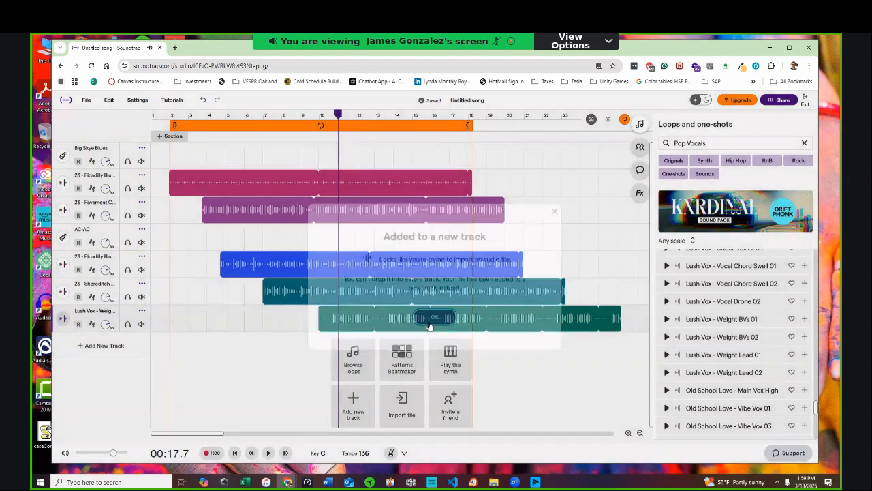
{"action": "left_click", "coordinate": [301, 116]}
{"action": "left_click", "coordinate": [268, 453]}
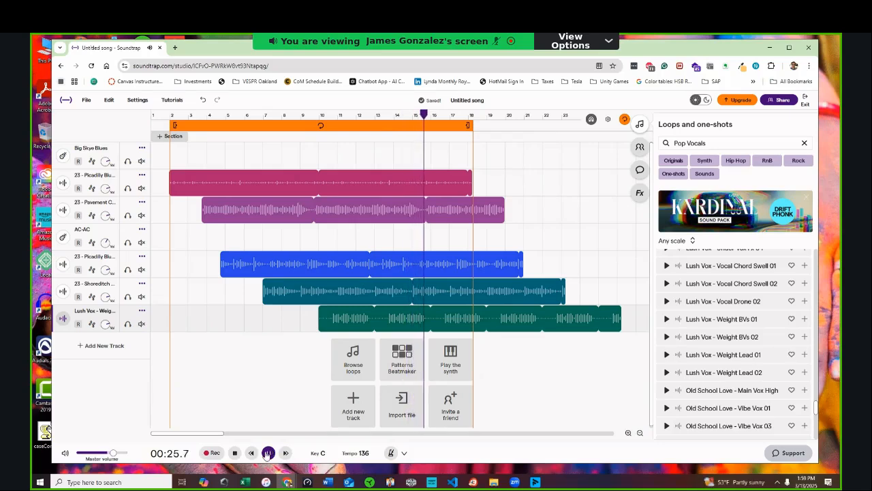
{"action": "left_click", "coordinate": [269, 453]}
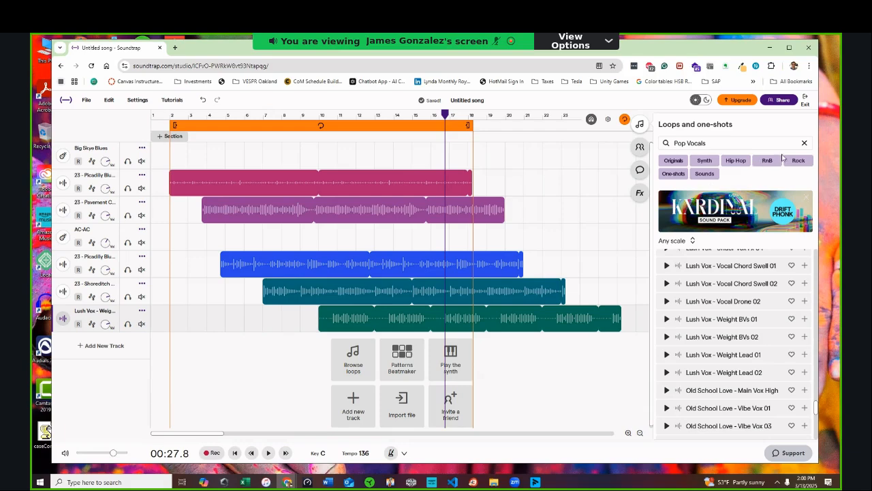
- Clear the loop library's Pop Vocals search and open the project's file commands
{"action": "left_click", "coordinate": [805, 144]}
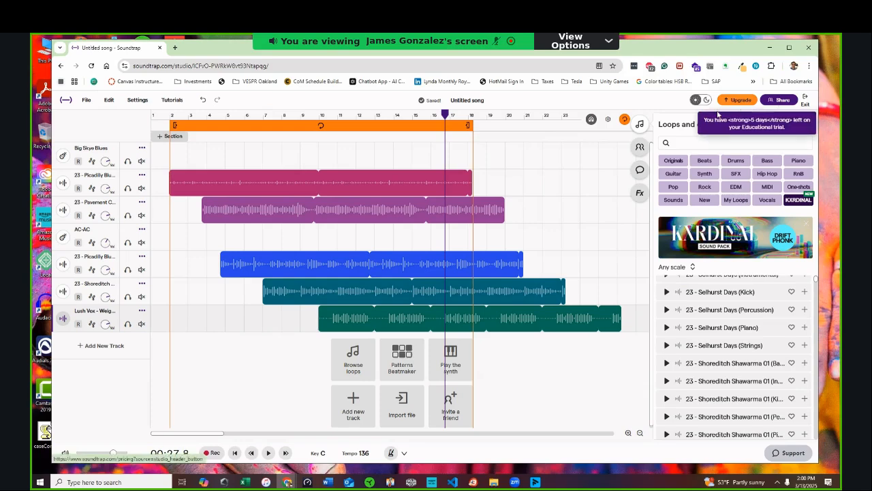
{"action": "left_click", "coordinate": [86, 102]}
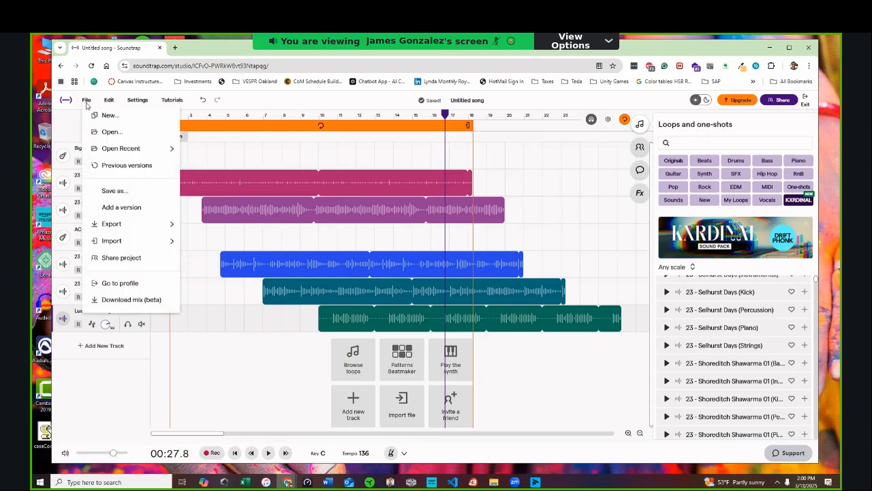